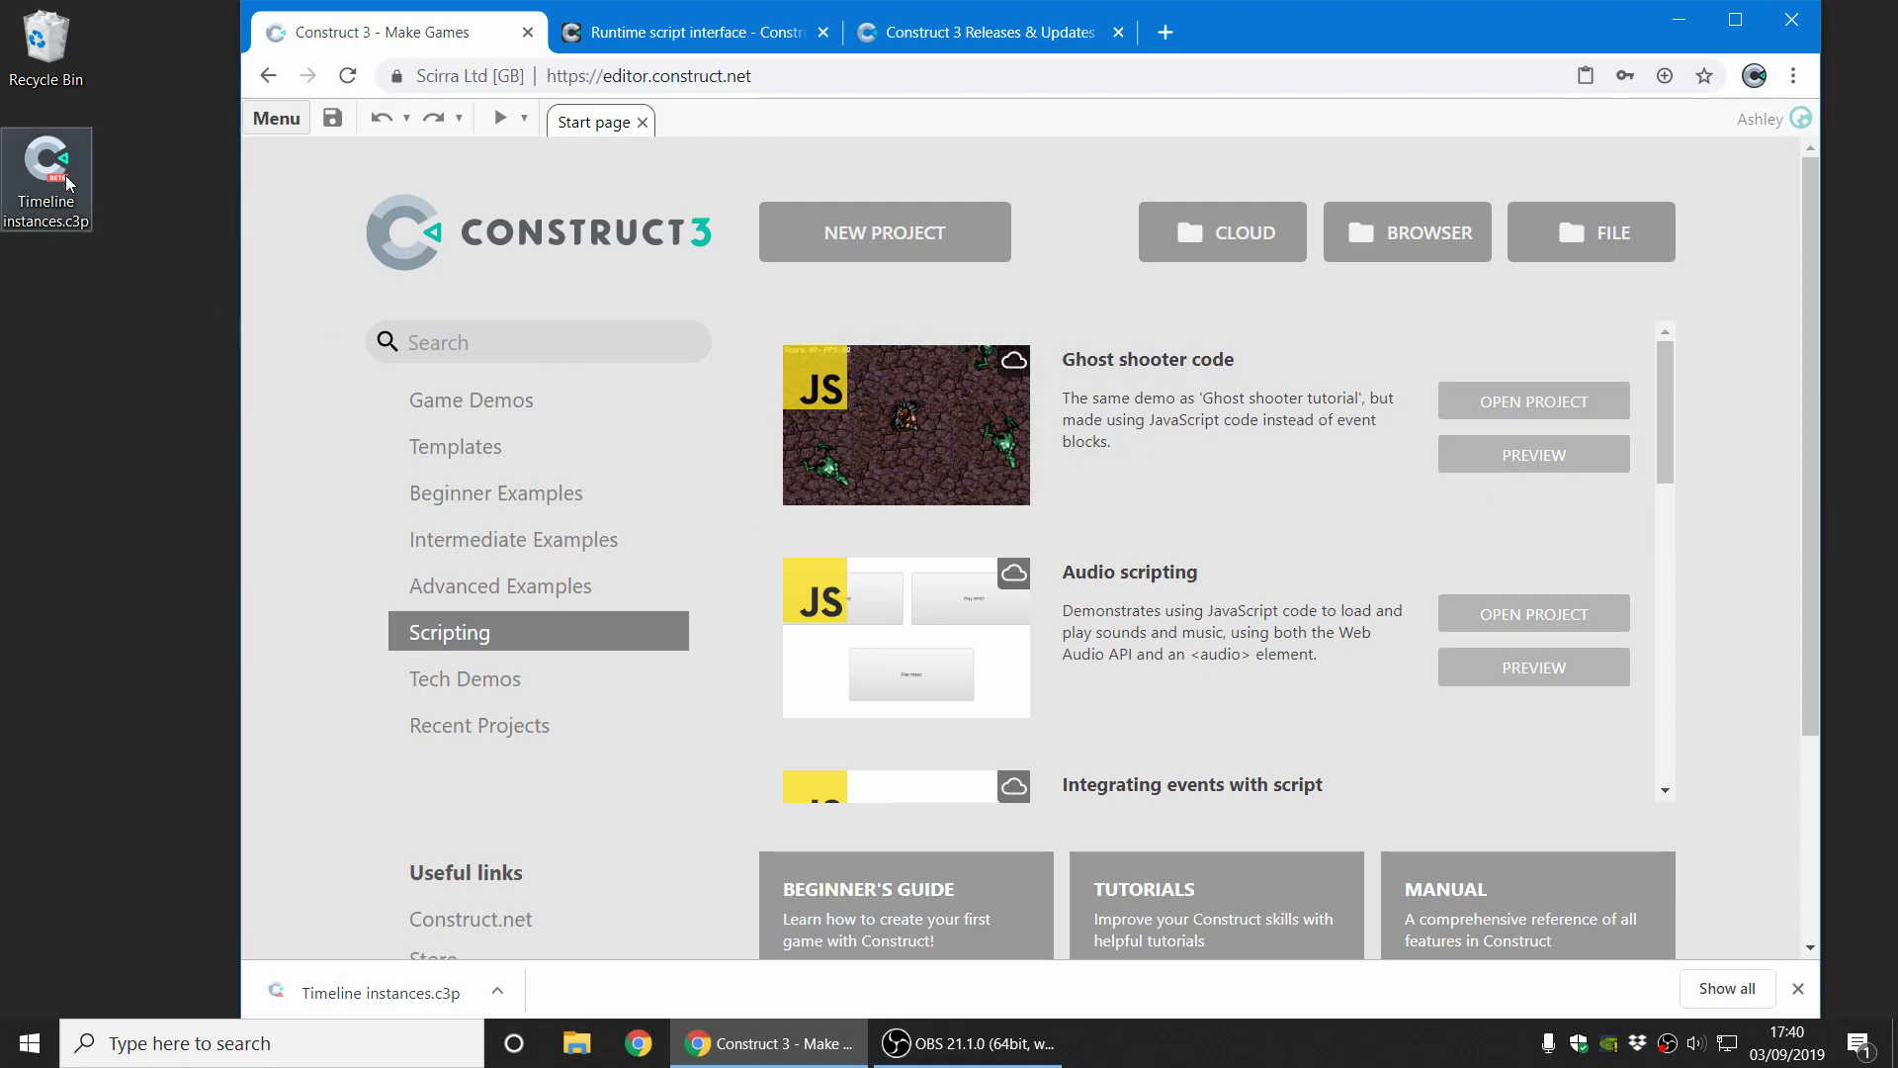
- Open the Timeline instances.c3p project from the desktop and inspect its Piggy sprite and Timeline object
{"action": "left_click", "coordinate": [95, 225]}
{"action": "left_click_drag", "start_coordinate": [95, 230], "coordinate": [1265, 465]}
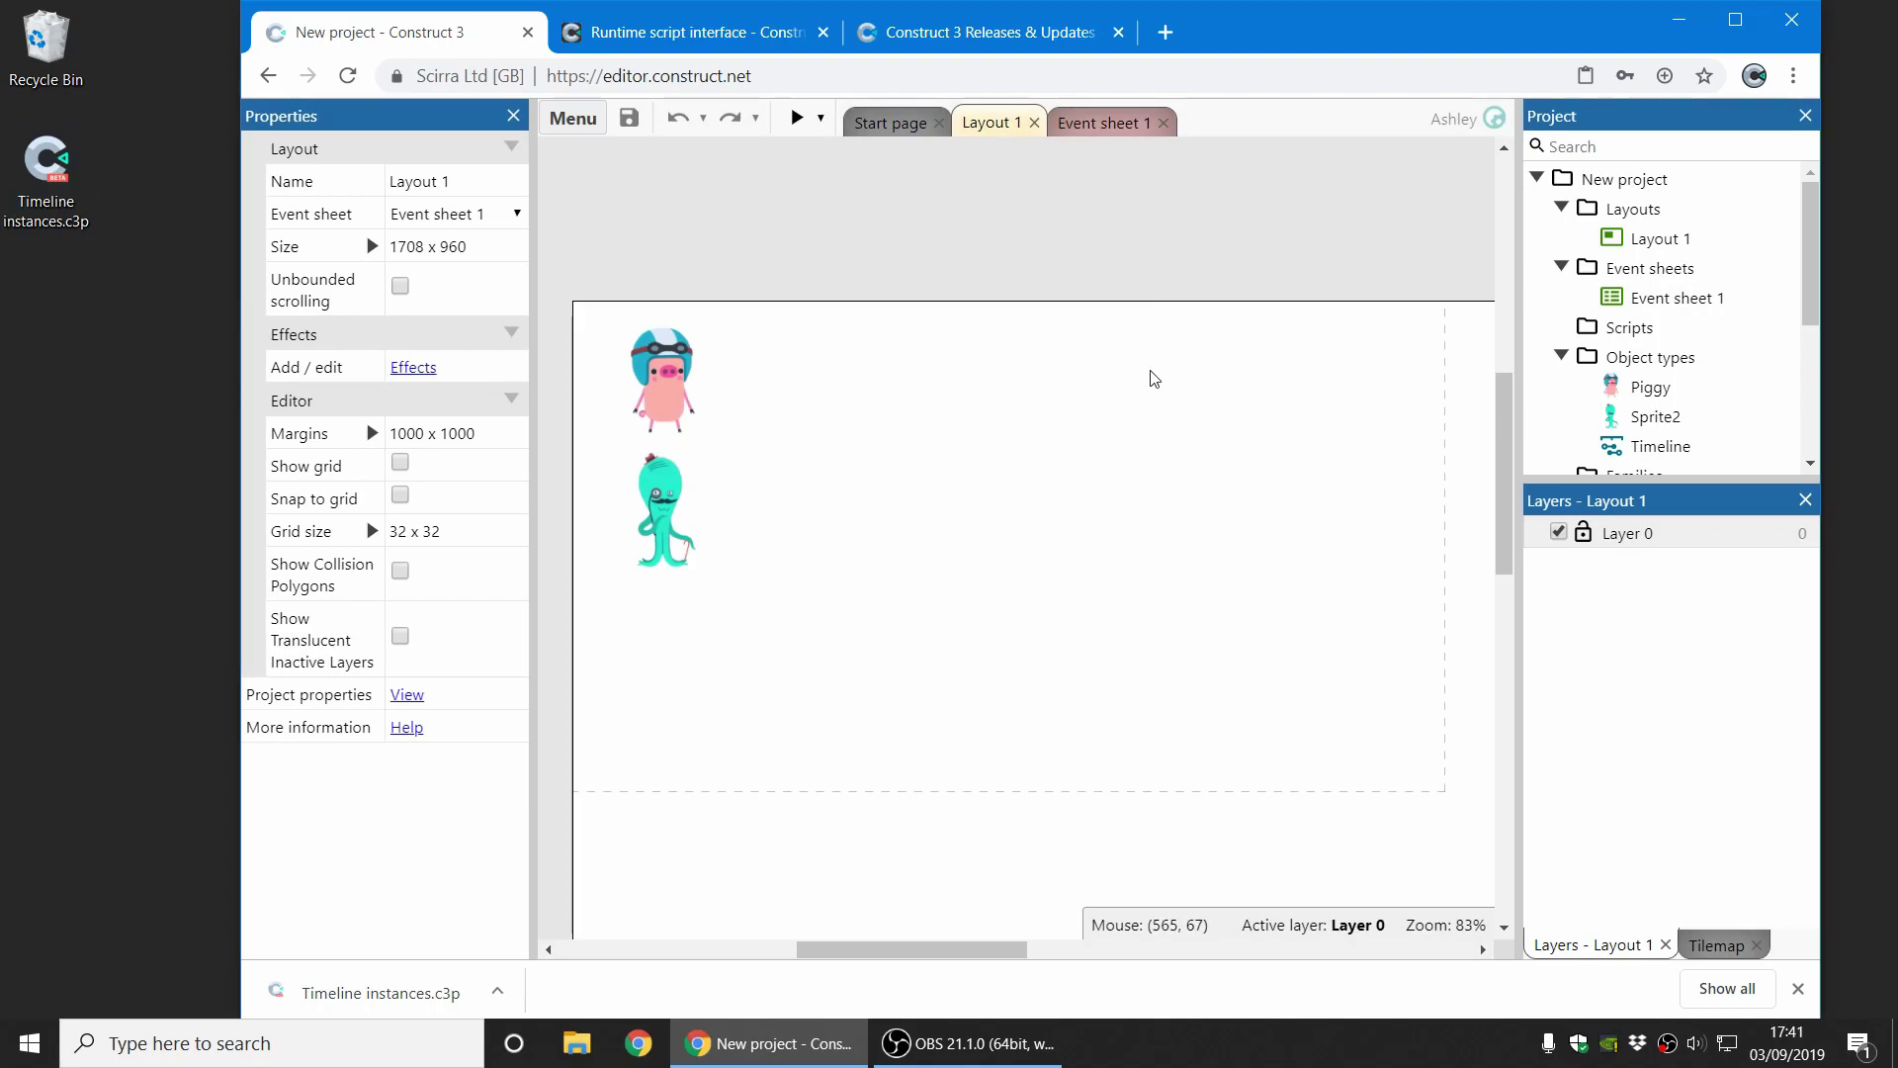
{"action": "left_click", "coordinate": [671, 361]}
{"action": "scroll", "coordinate": [1661, 336], "scroll_direction": "down", "scroll_amount": 1}
{"action": "left_click", "coordinate": [1667, 323]}
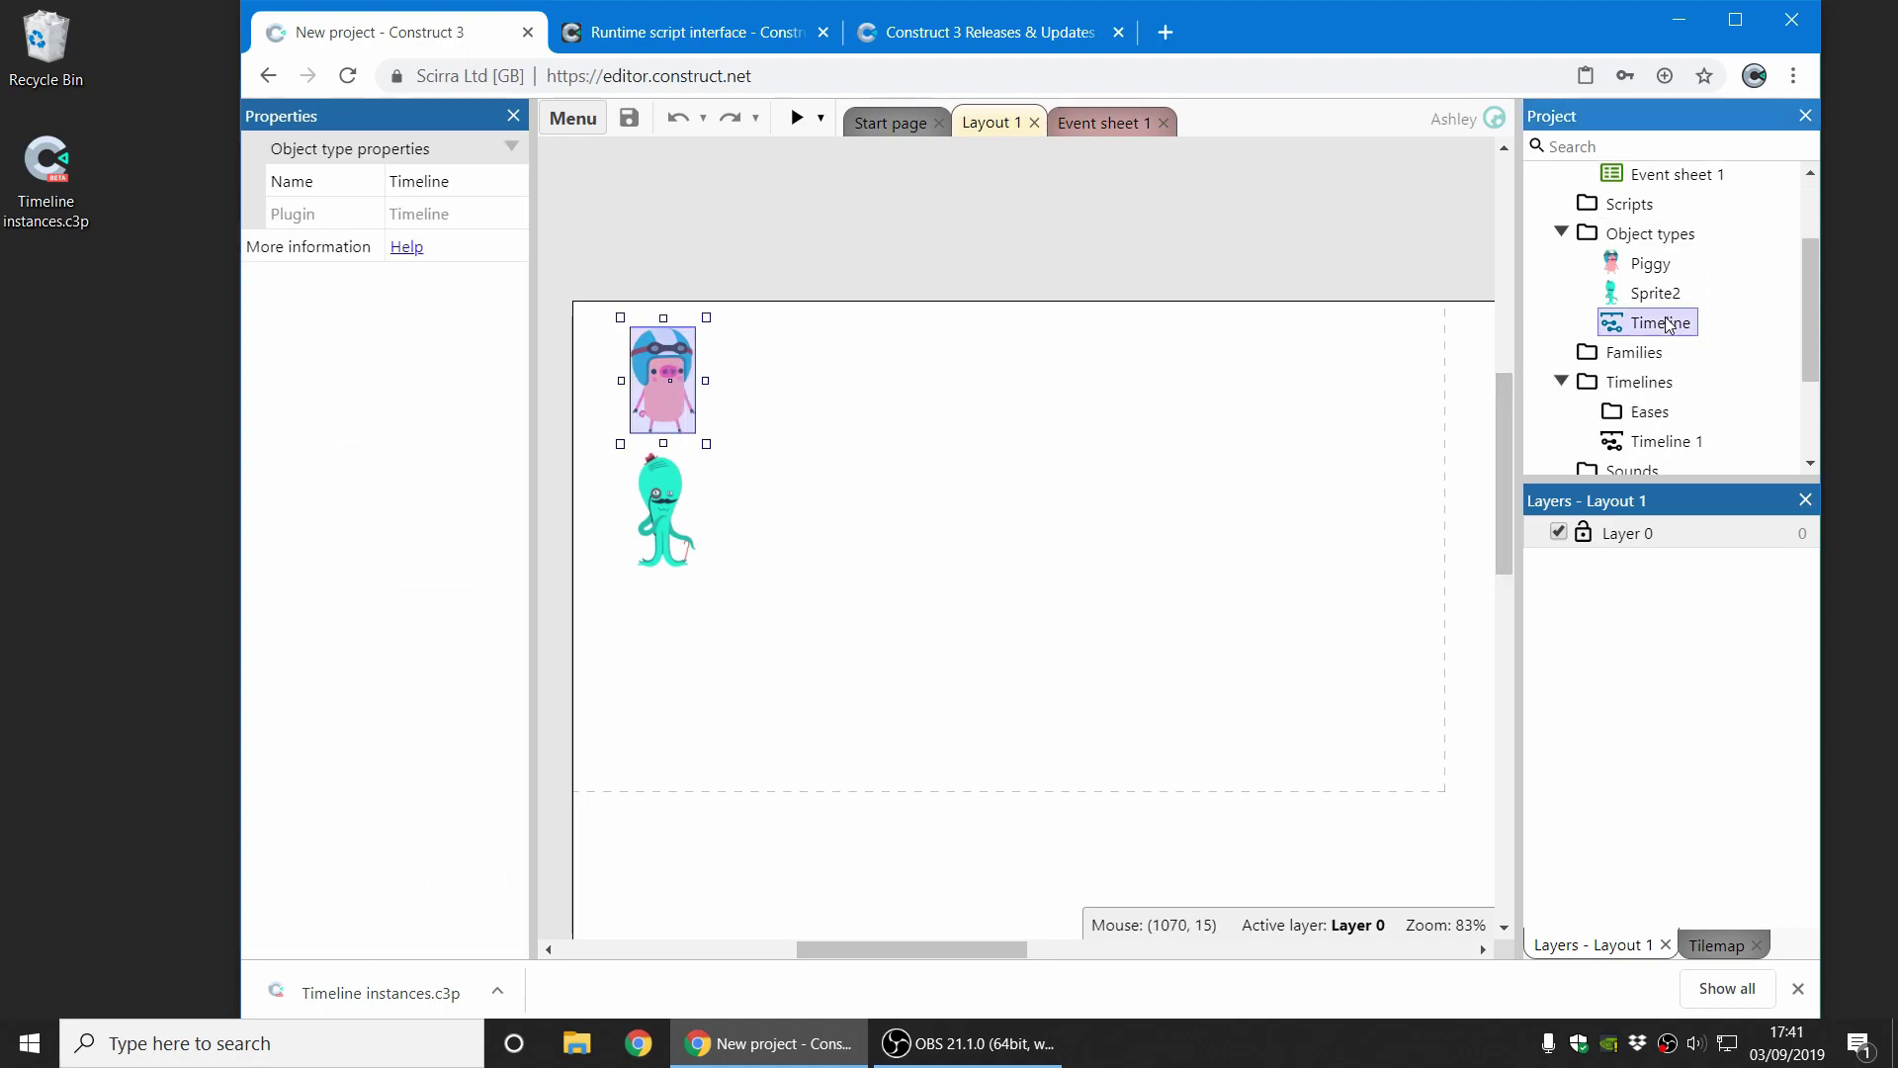
- Open Timeline 1 and dock the timeline editor below the layout at a reduced height
{"action": "double_click", "coordinate": [1666, 441]}
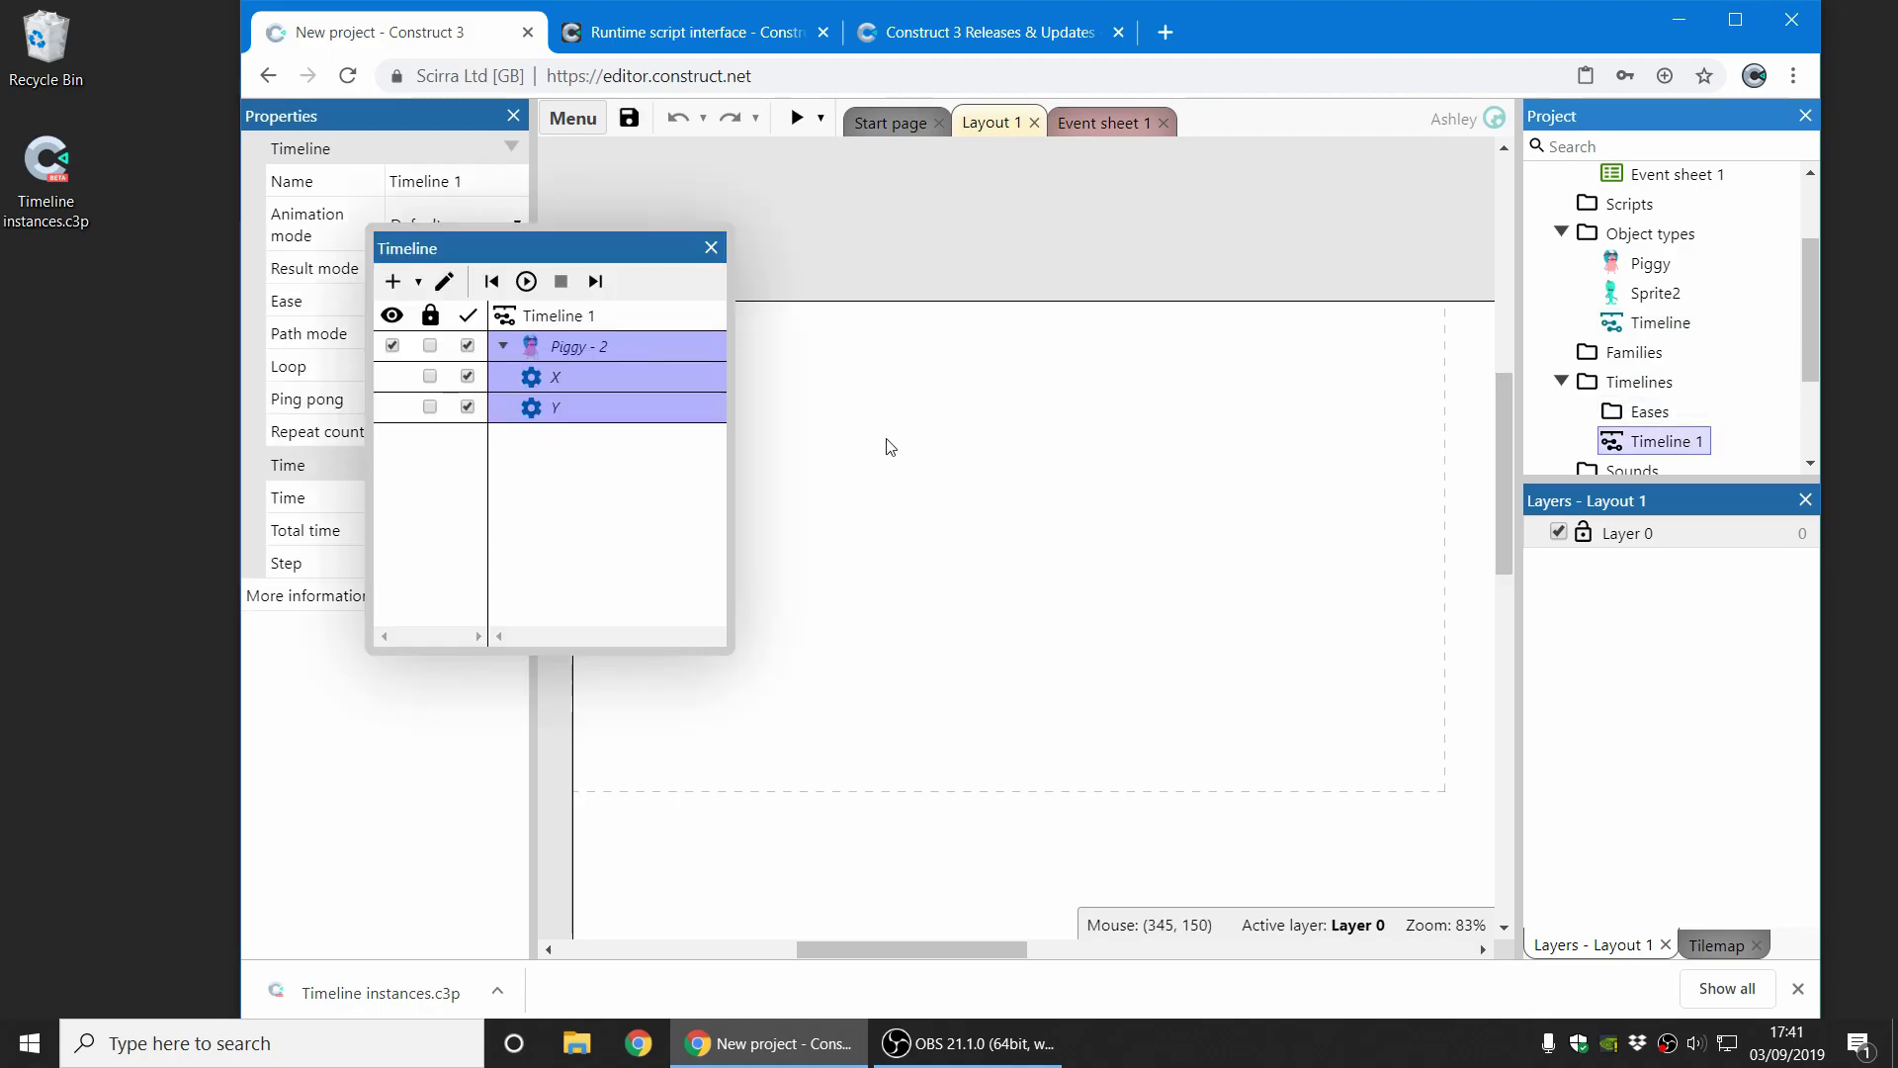
{"action": "left_click_drag", "start_coordinate": [506, 248], "coordinate": [1111, 895]}
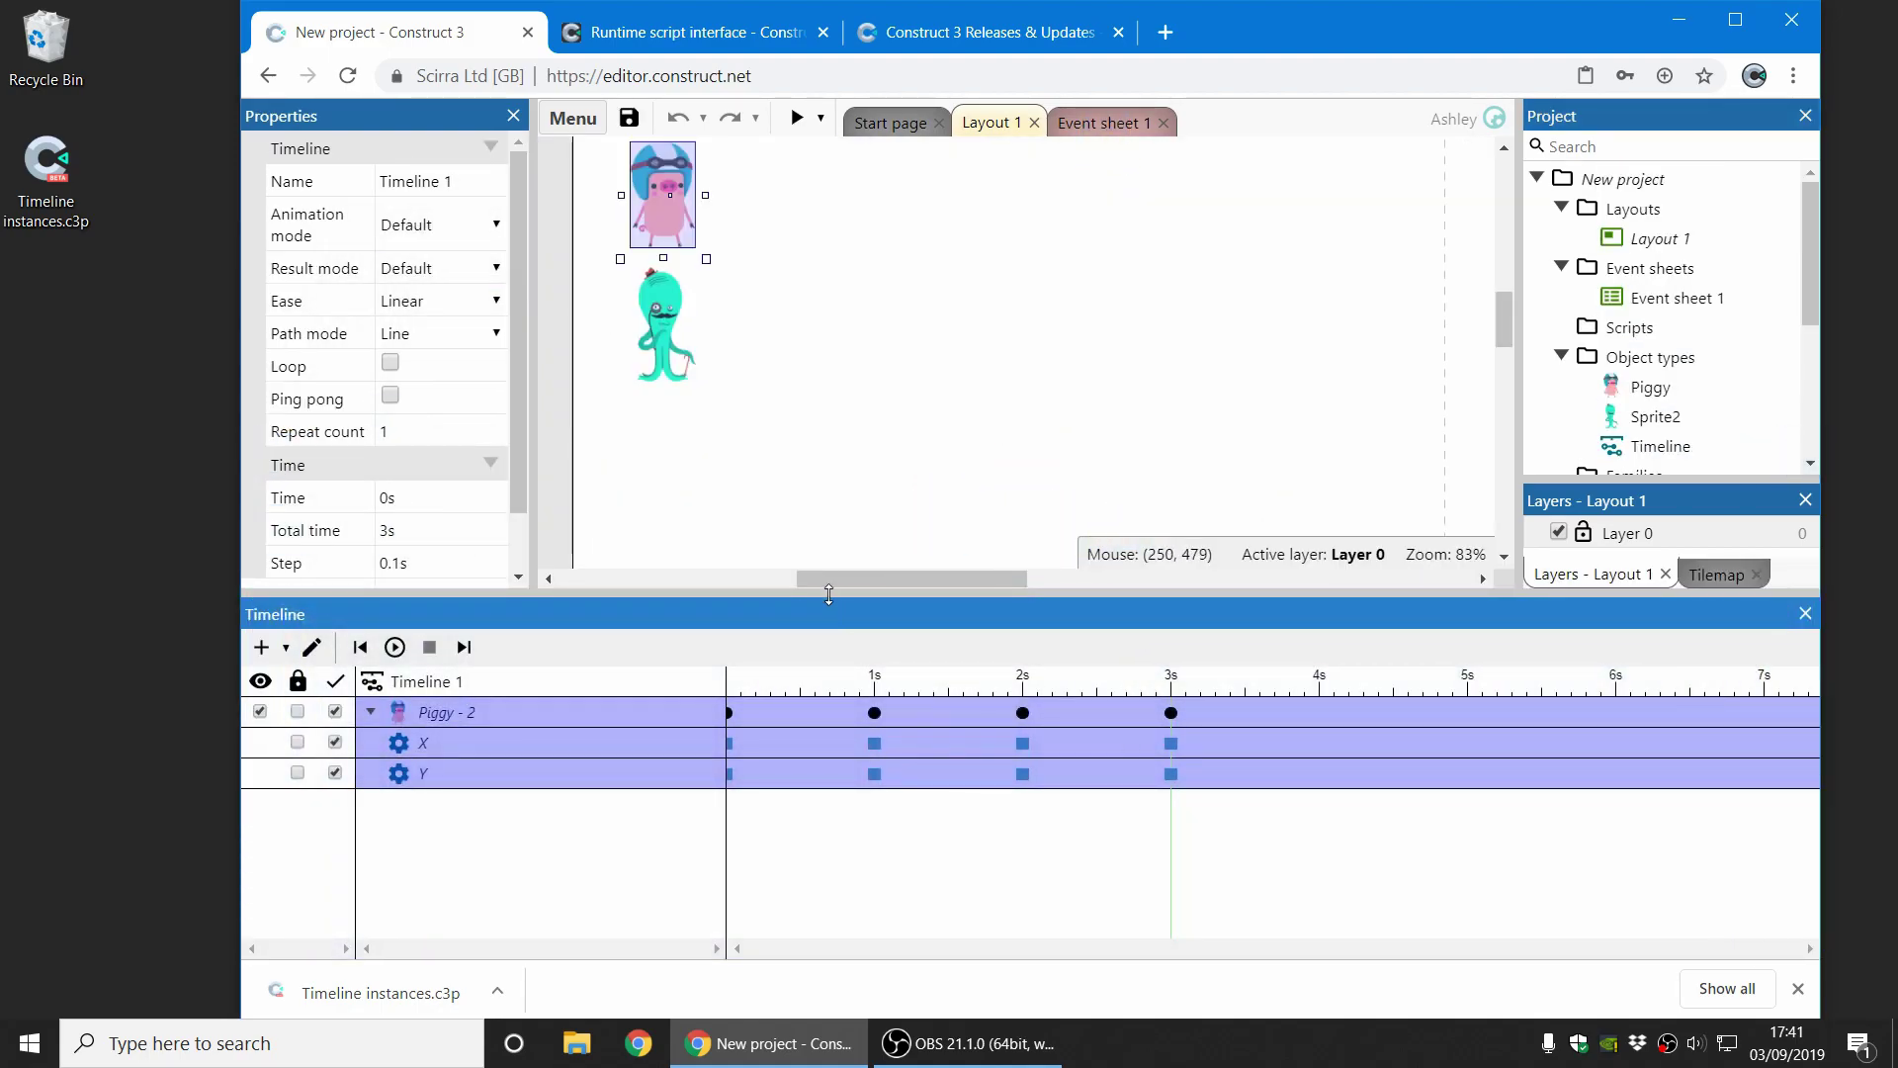
{"action": "left_click_drag", "start_coordinate": [829, 593], "coordinate": [828, 694]}
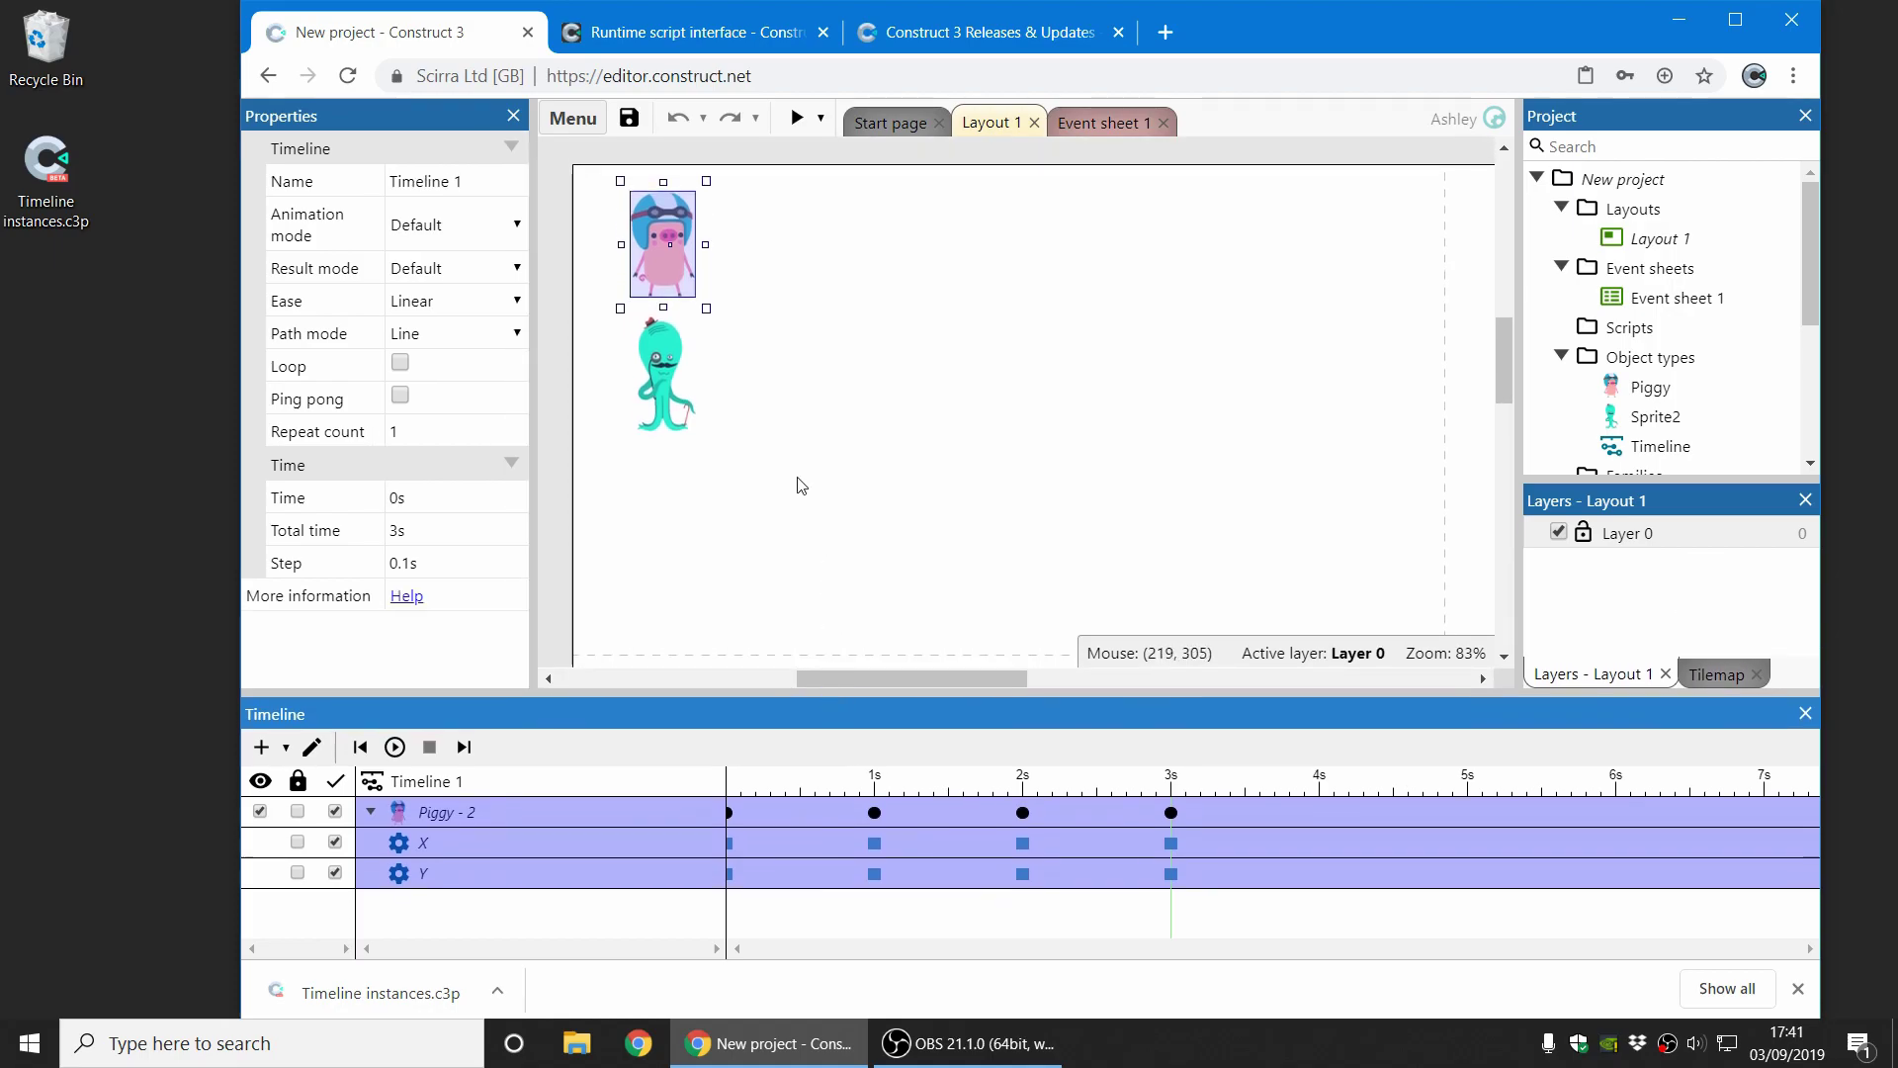
- Play back Timeline 1 on the layout and inspect the octopus sprite Sprite2
{"action": "left_click", "coordinate": [394, 747]}
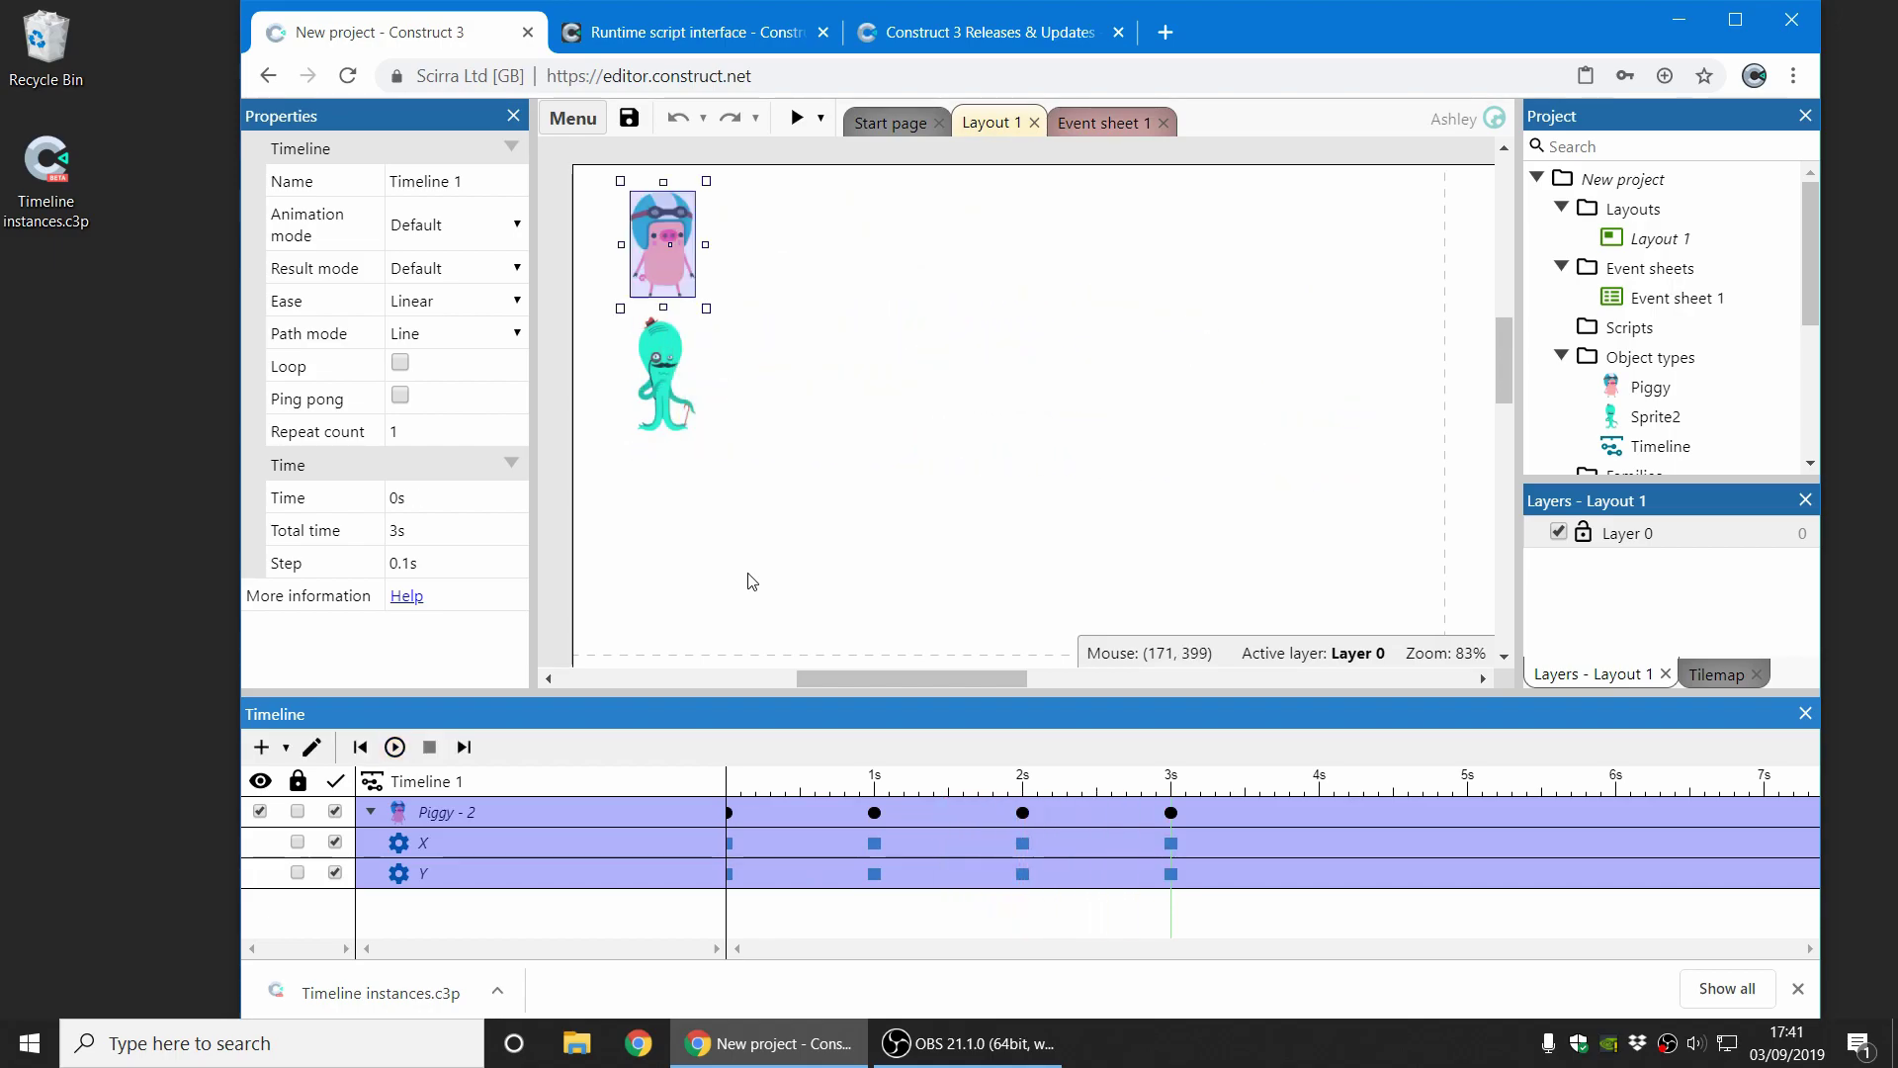
{"action": "left_click", "coordinate": [752, 581]}
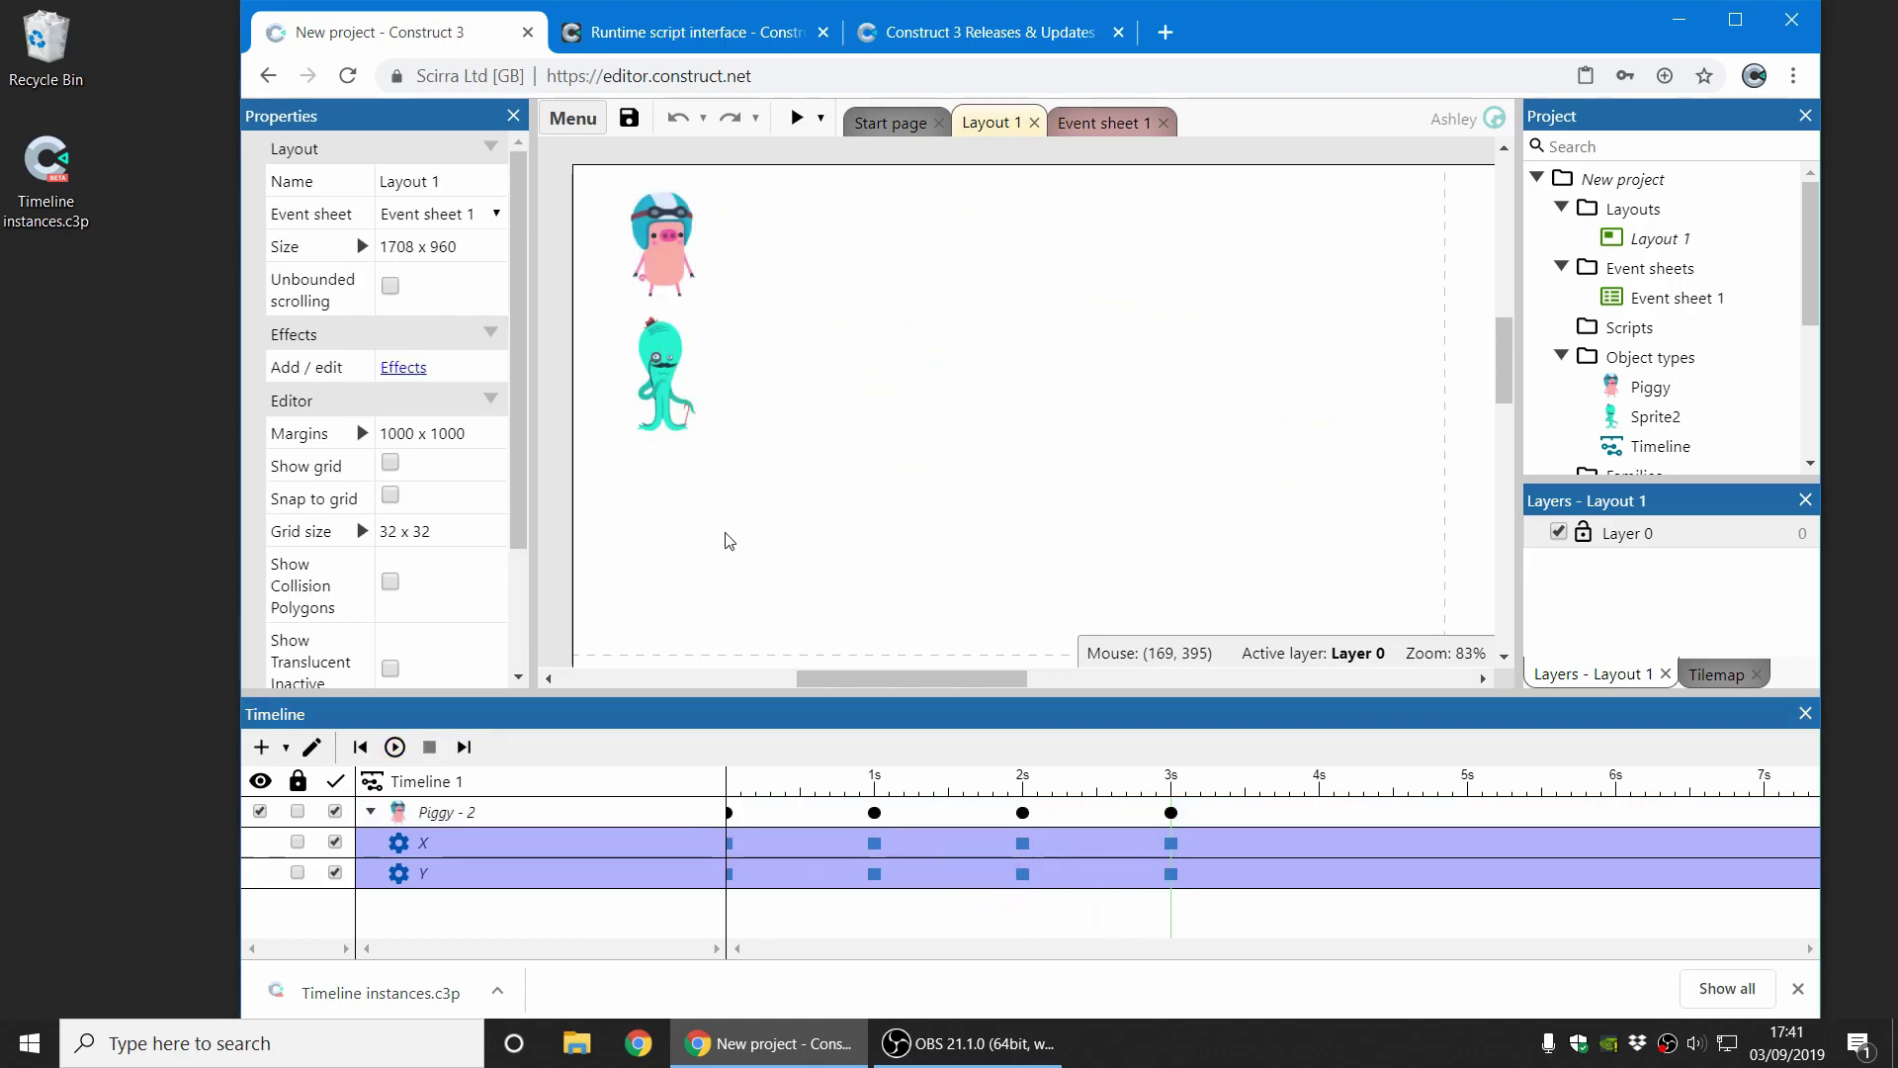
{"action": "left_click", "coordinate": [666, 368]}
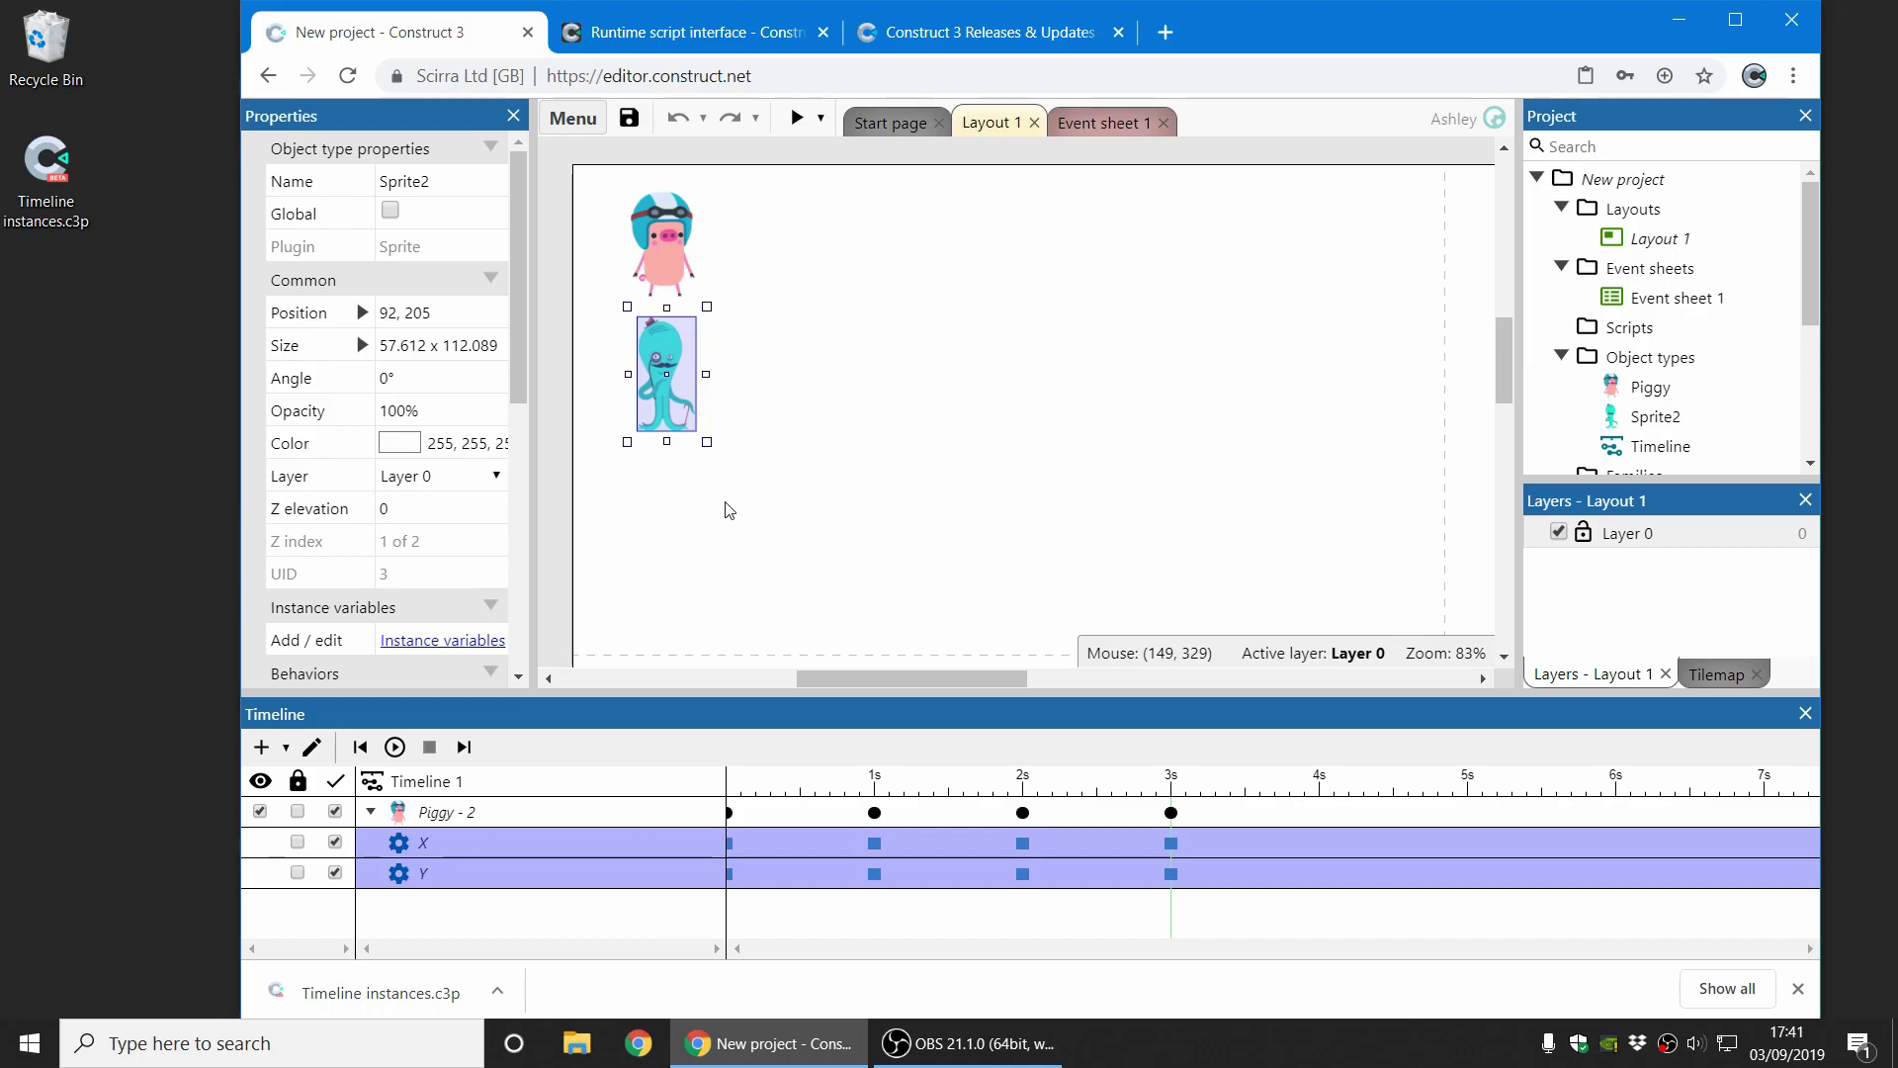
{"action": "left_click", "coordinate": [781, 513]}
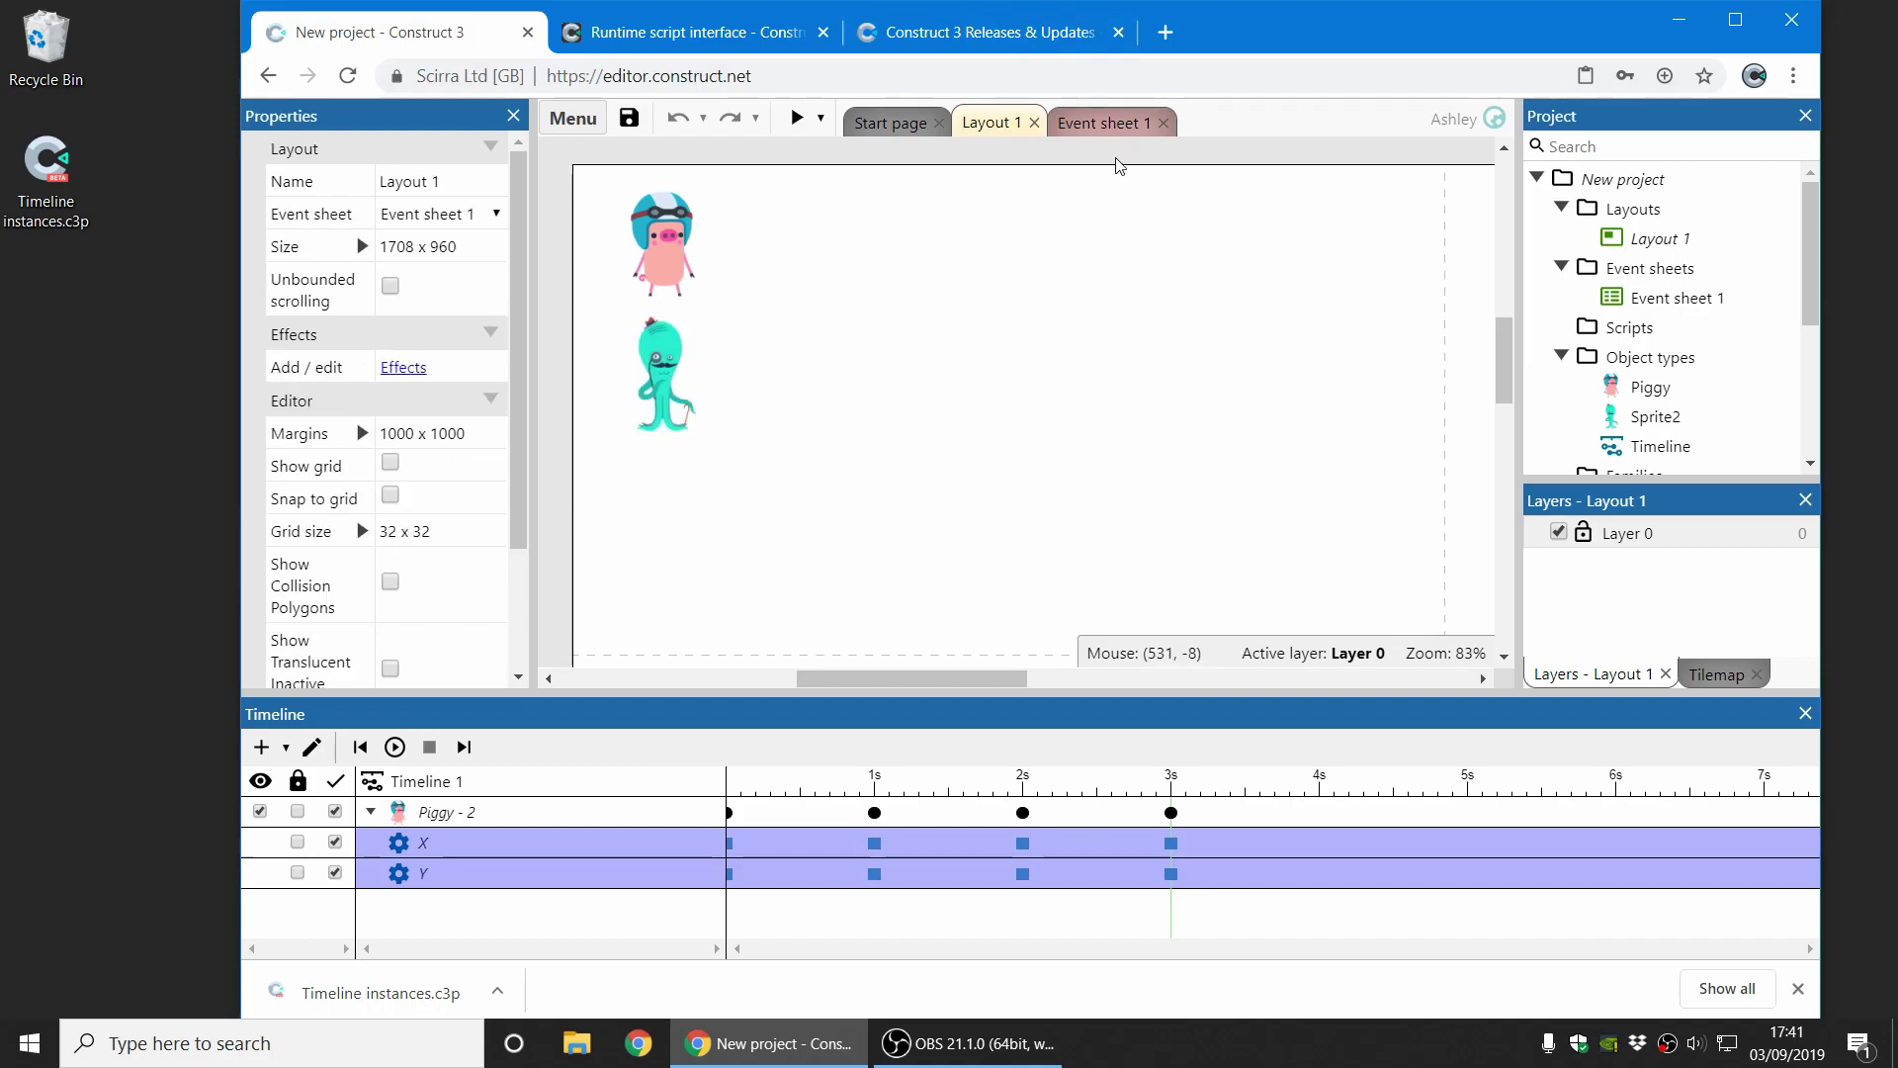
- Review the start-of-layout timeline actions in Event sheet 1 and check the Id of the Piggy master track
{"action": "left_click", "coordinate": [1118, 126]}
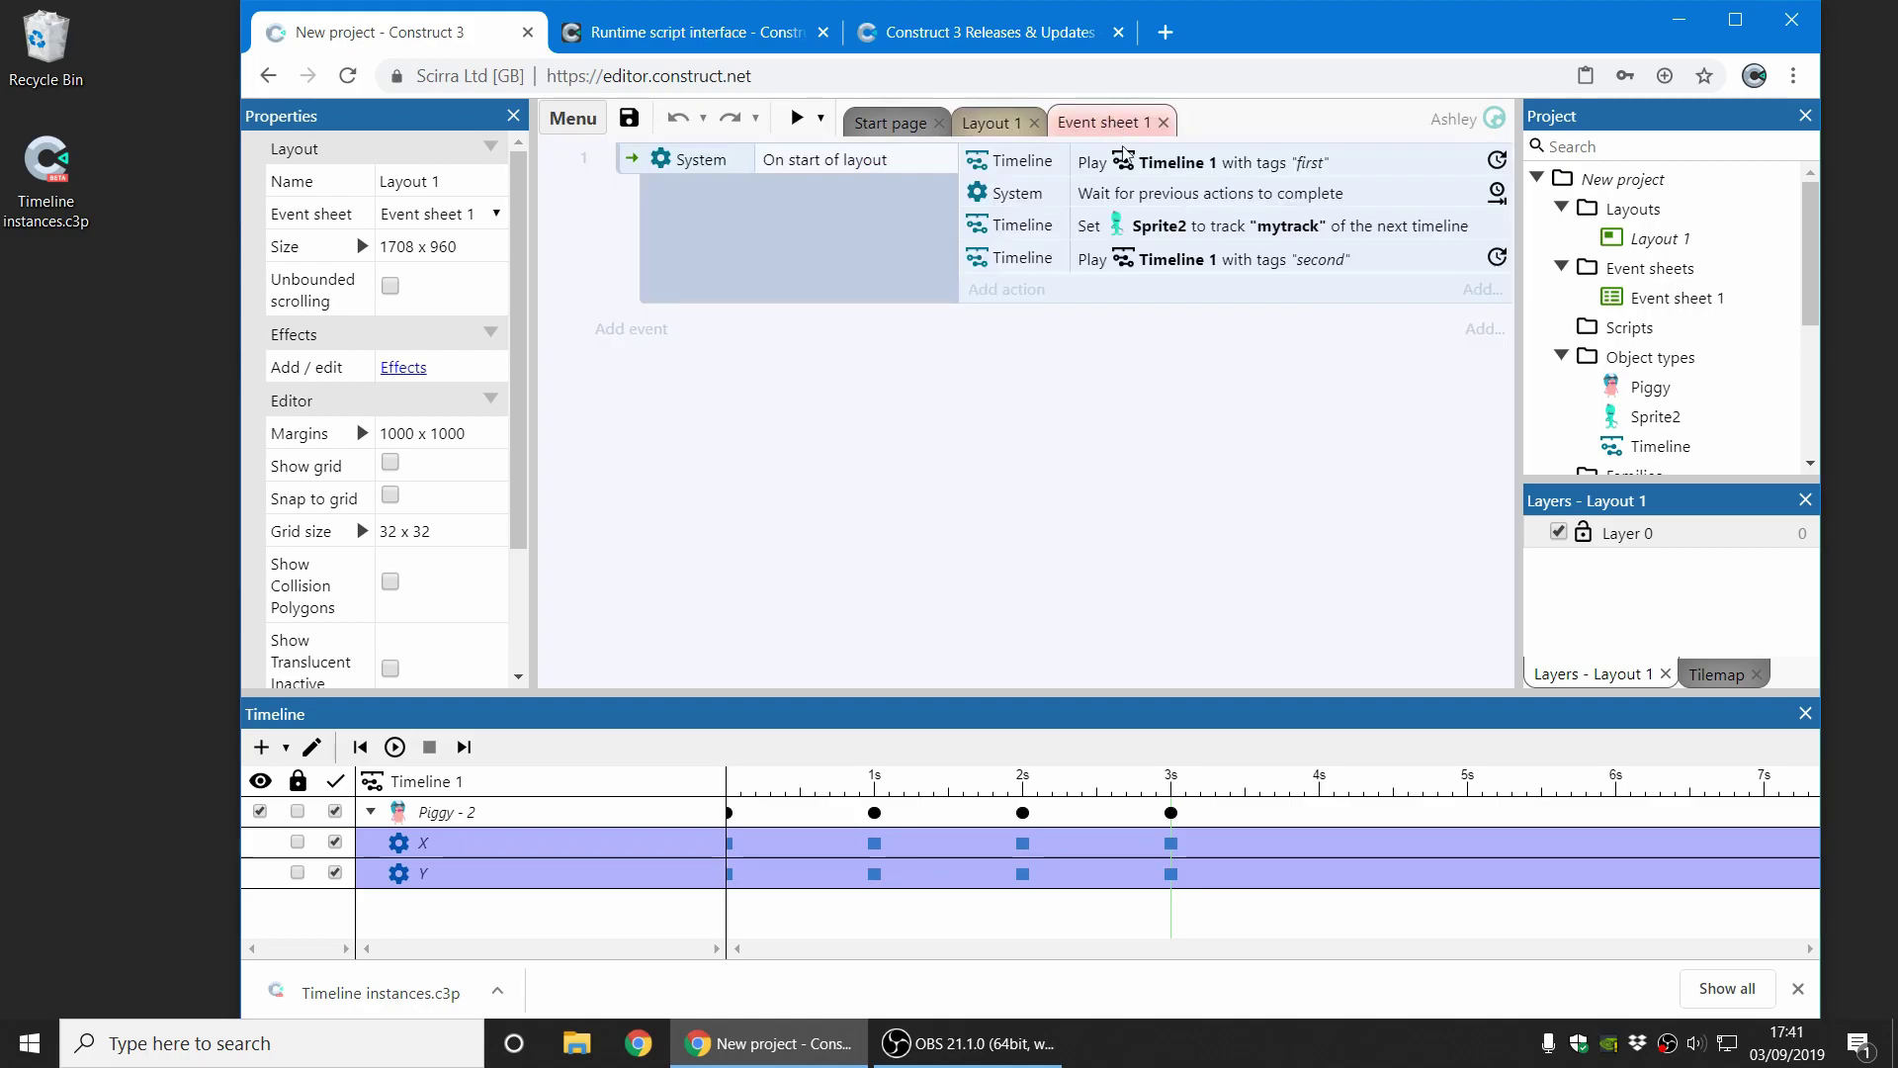
{"action": "left_click", "coordinate": [1251, 170]}
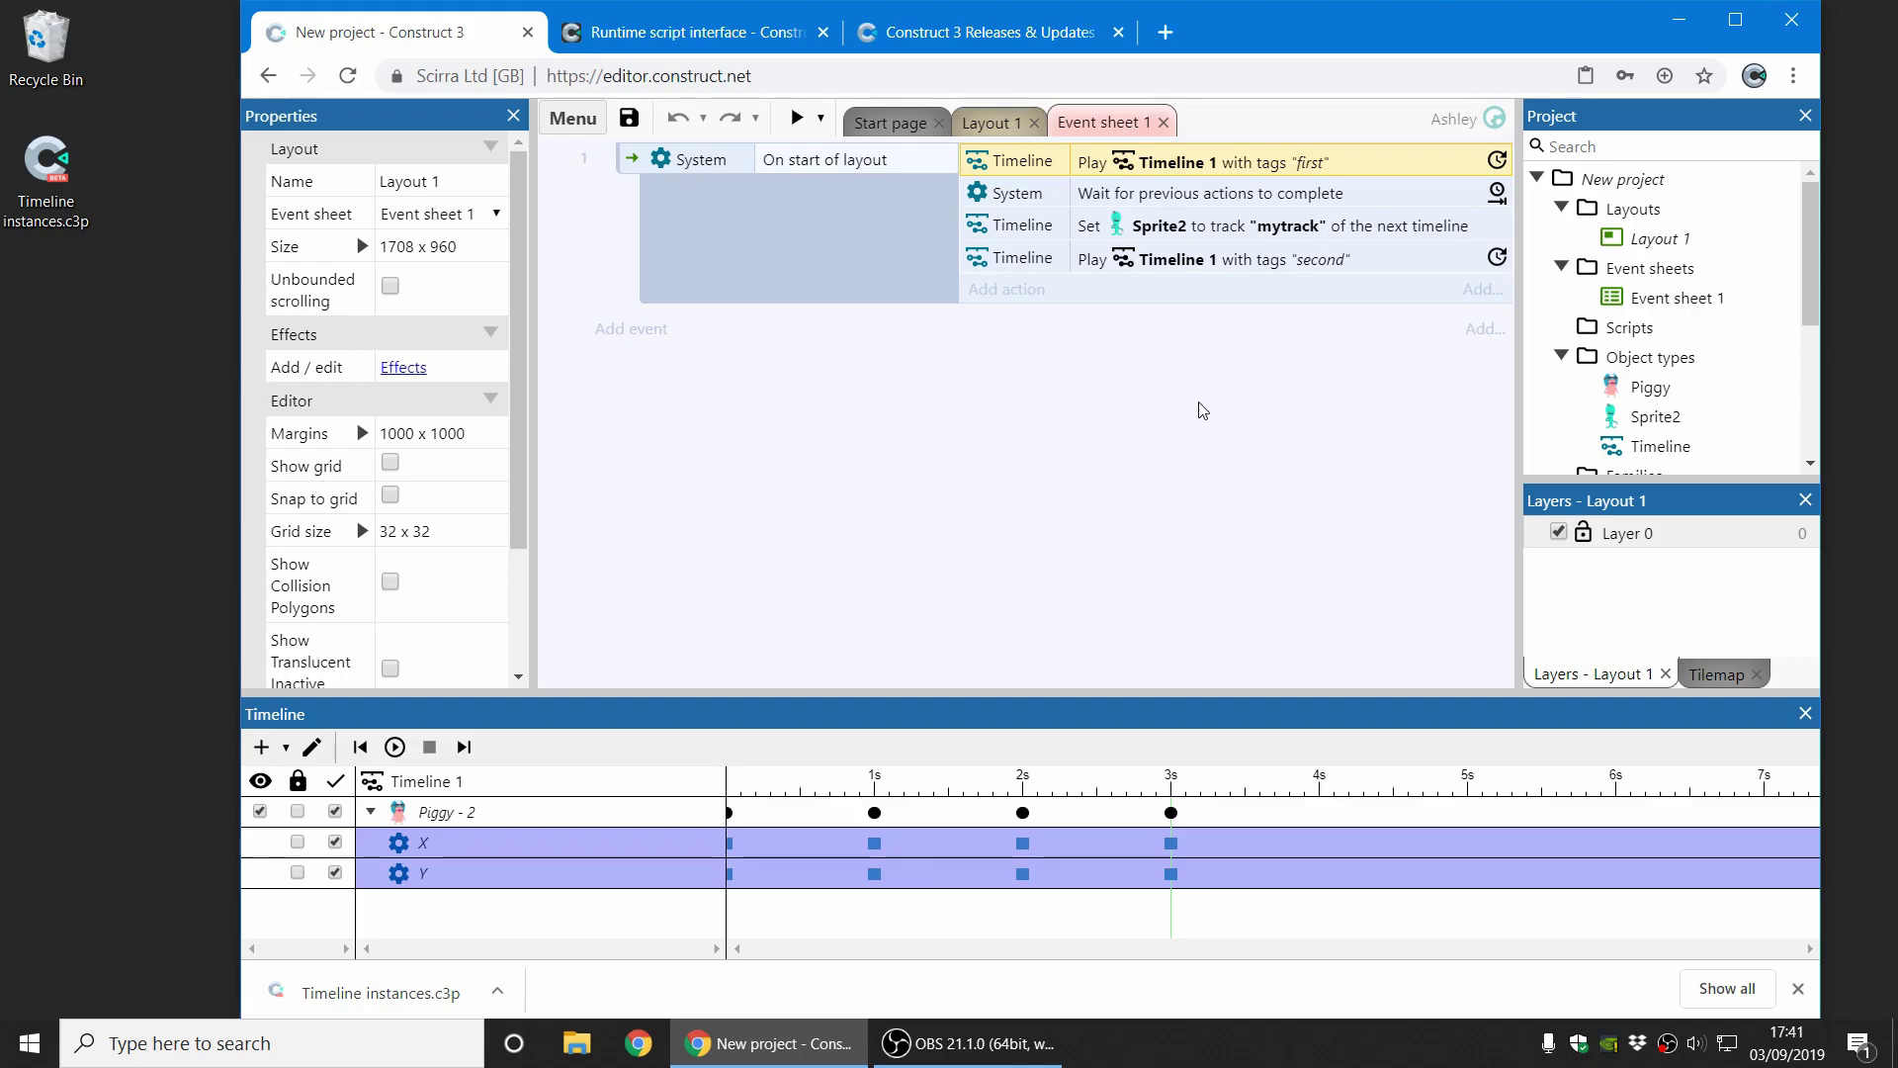
{"action": "left_click", "coordinate": [1226, 201]}
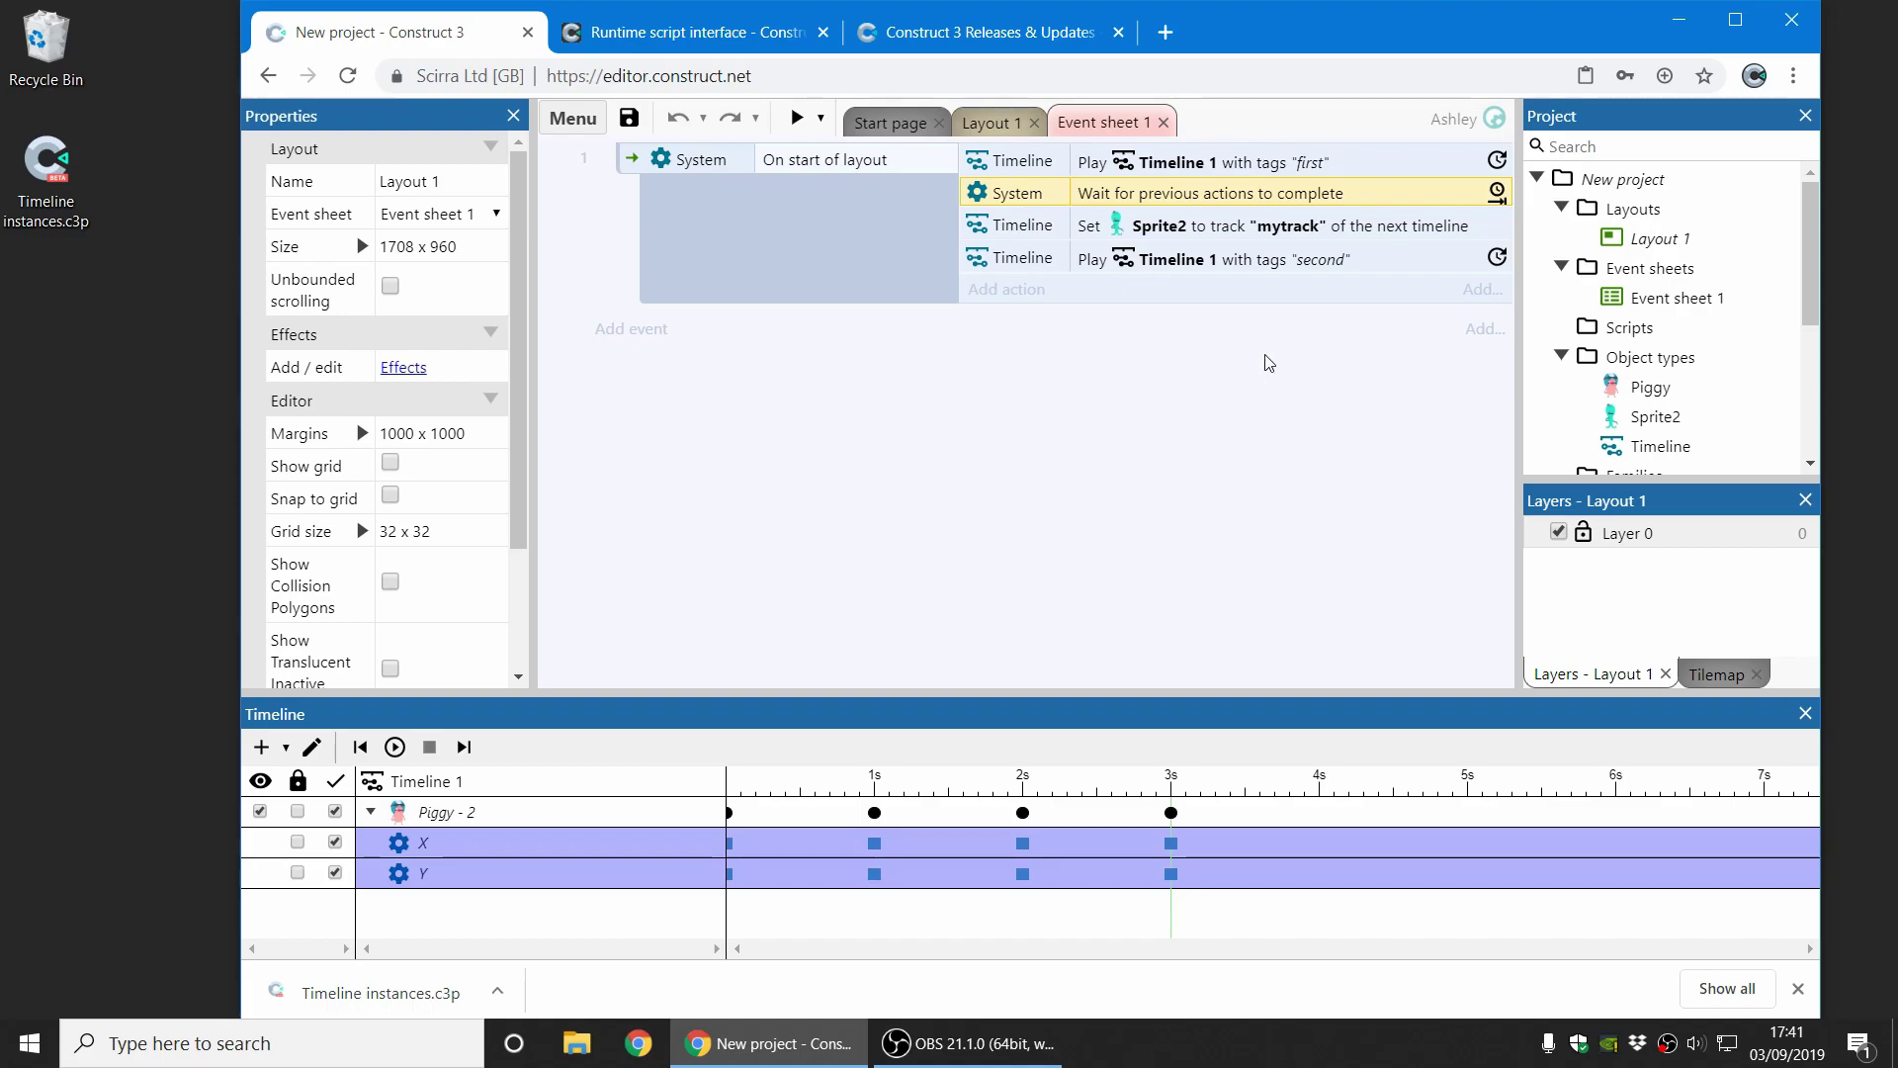
{"action": "left_click", "coordinate": [1214, 231]}
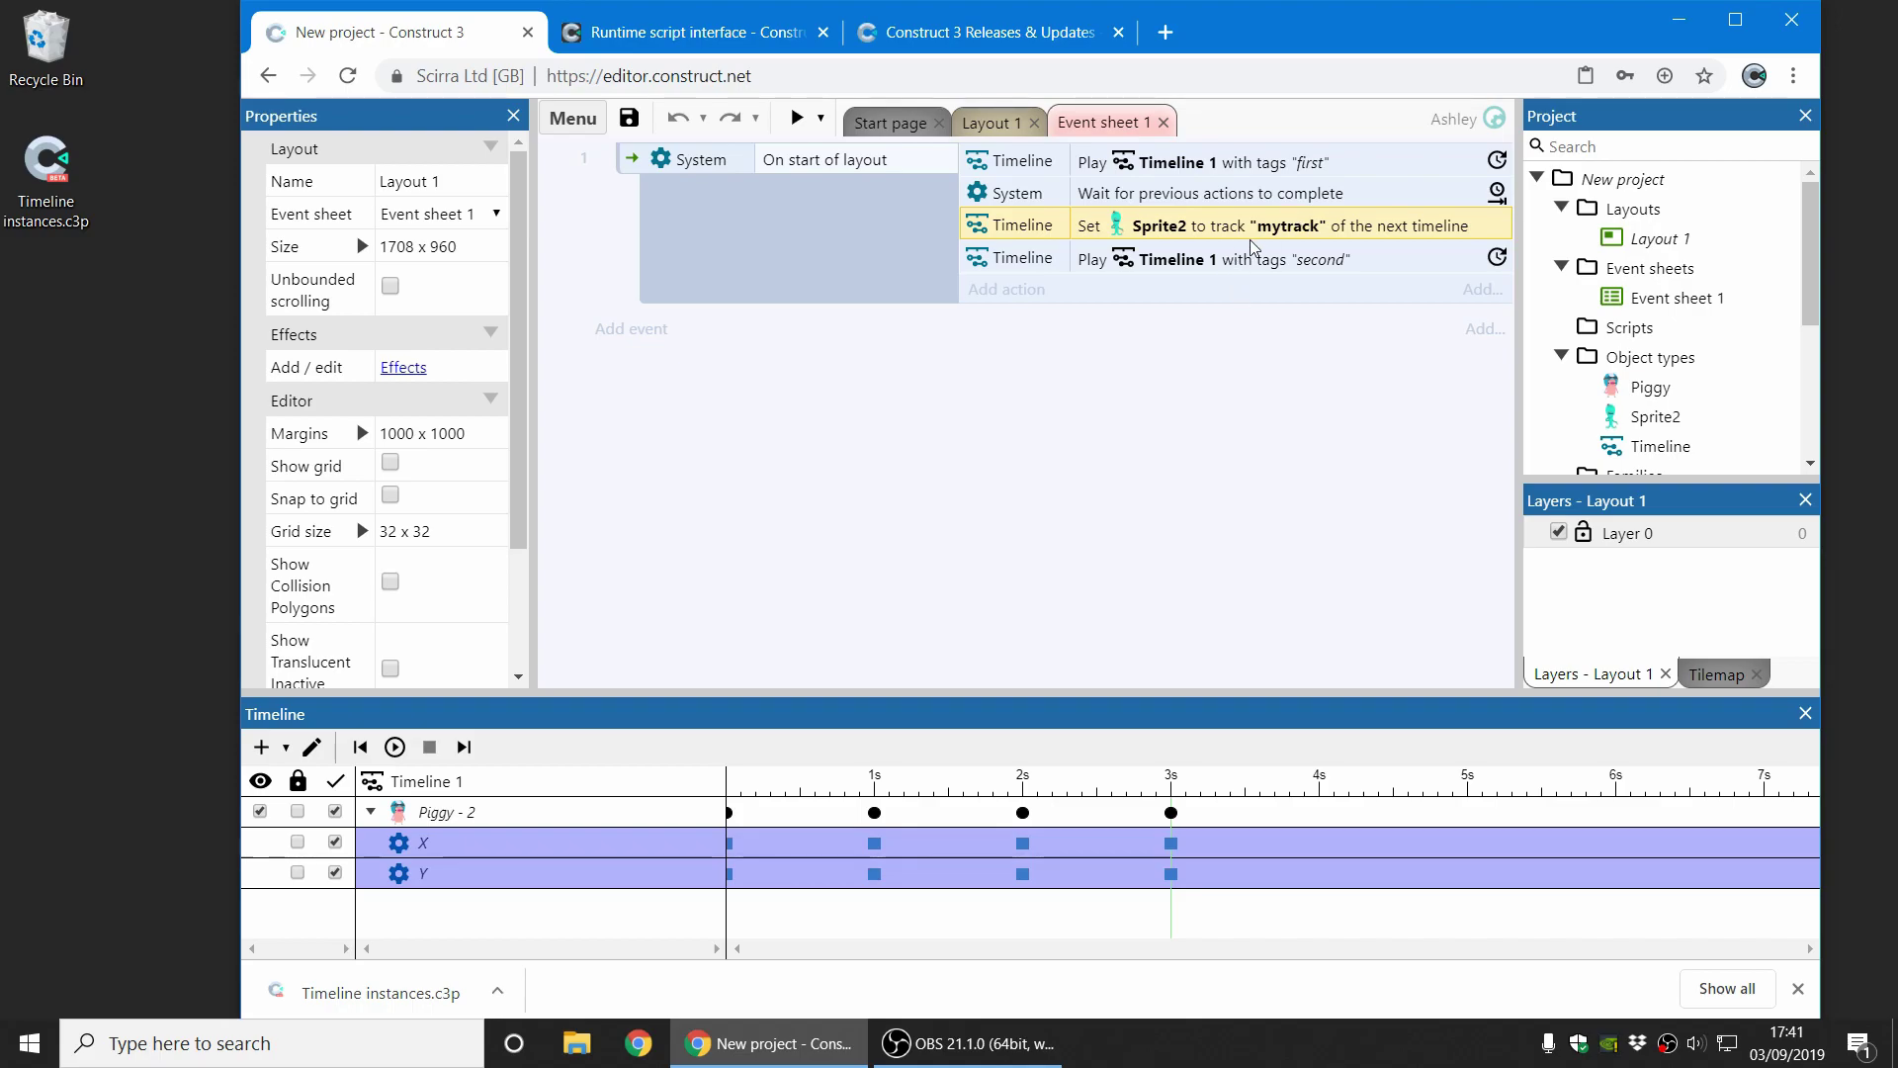
{"action": "left_click", "coordinate": [509, 813]}
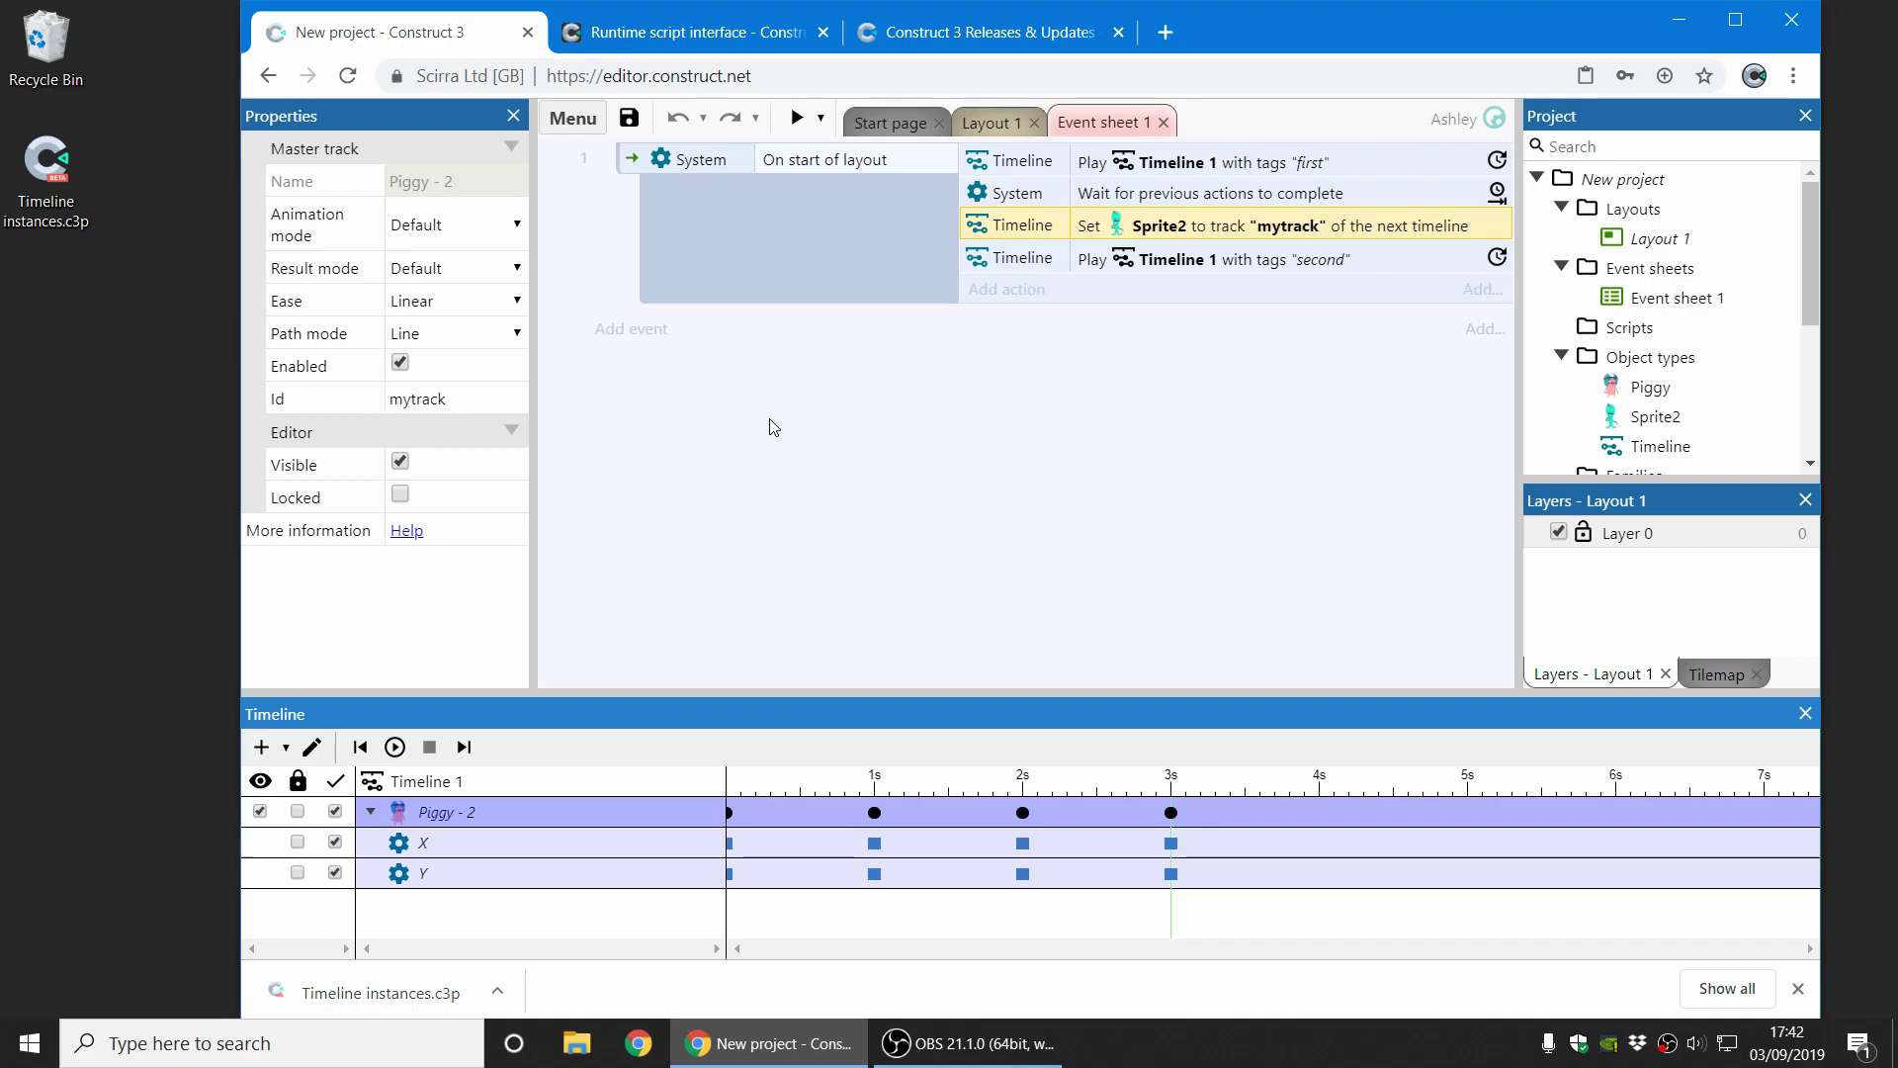
{"action": "left_click", "coordinate": [1240, 259]}
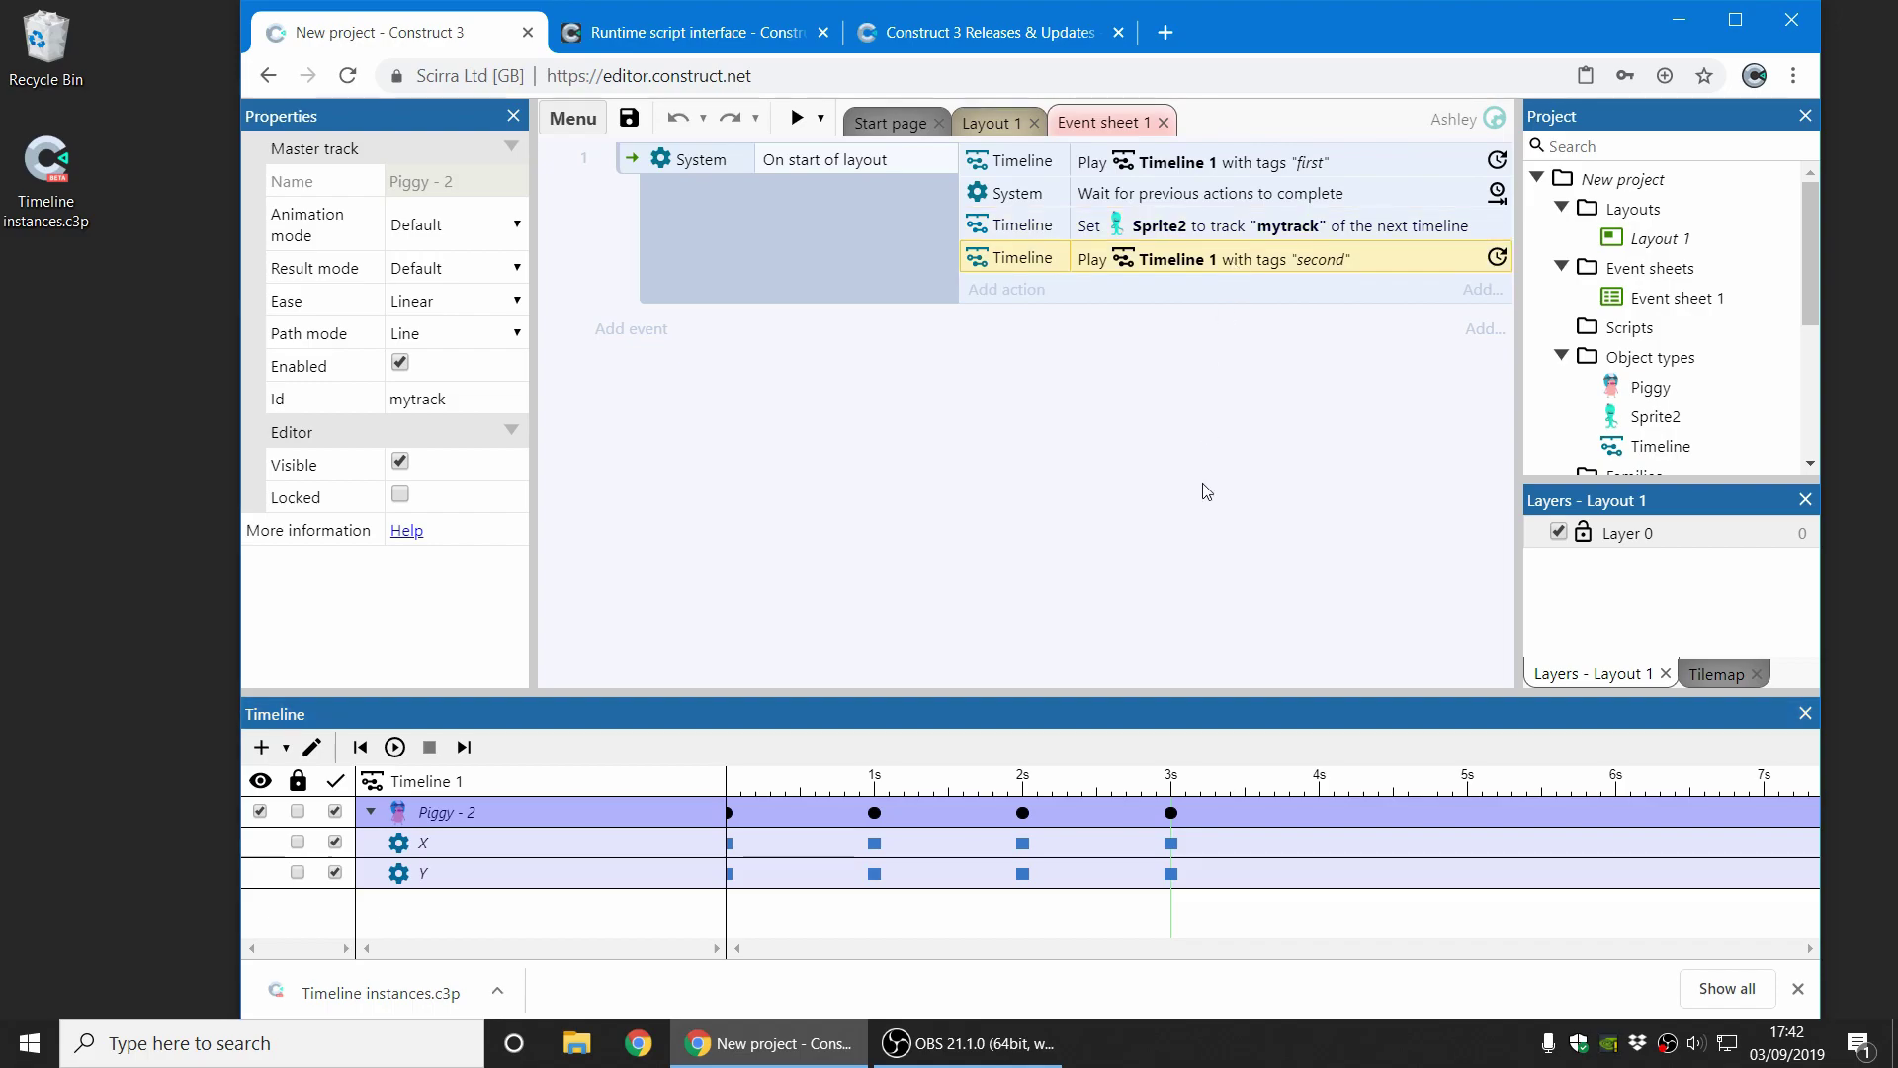
- Preview the project, close the preview, and compare the Play actions tagged "first" and "second" in the event sheet
{"action": "left_click", "coordinate": [797, 118]}
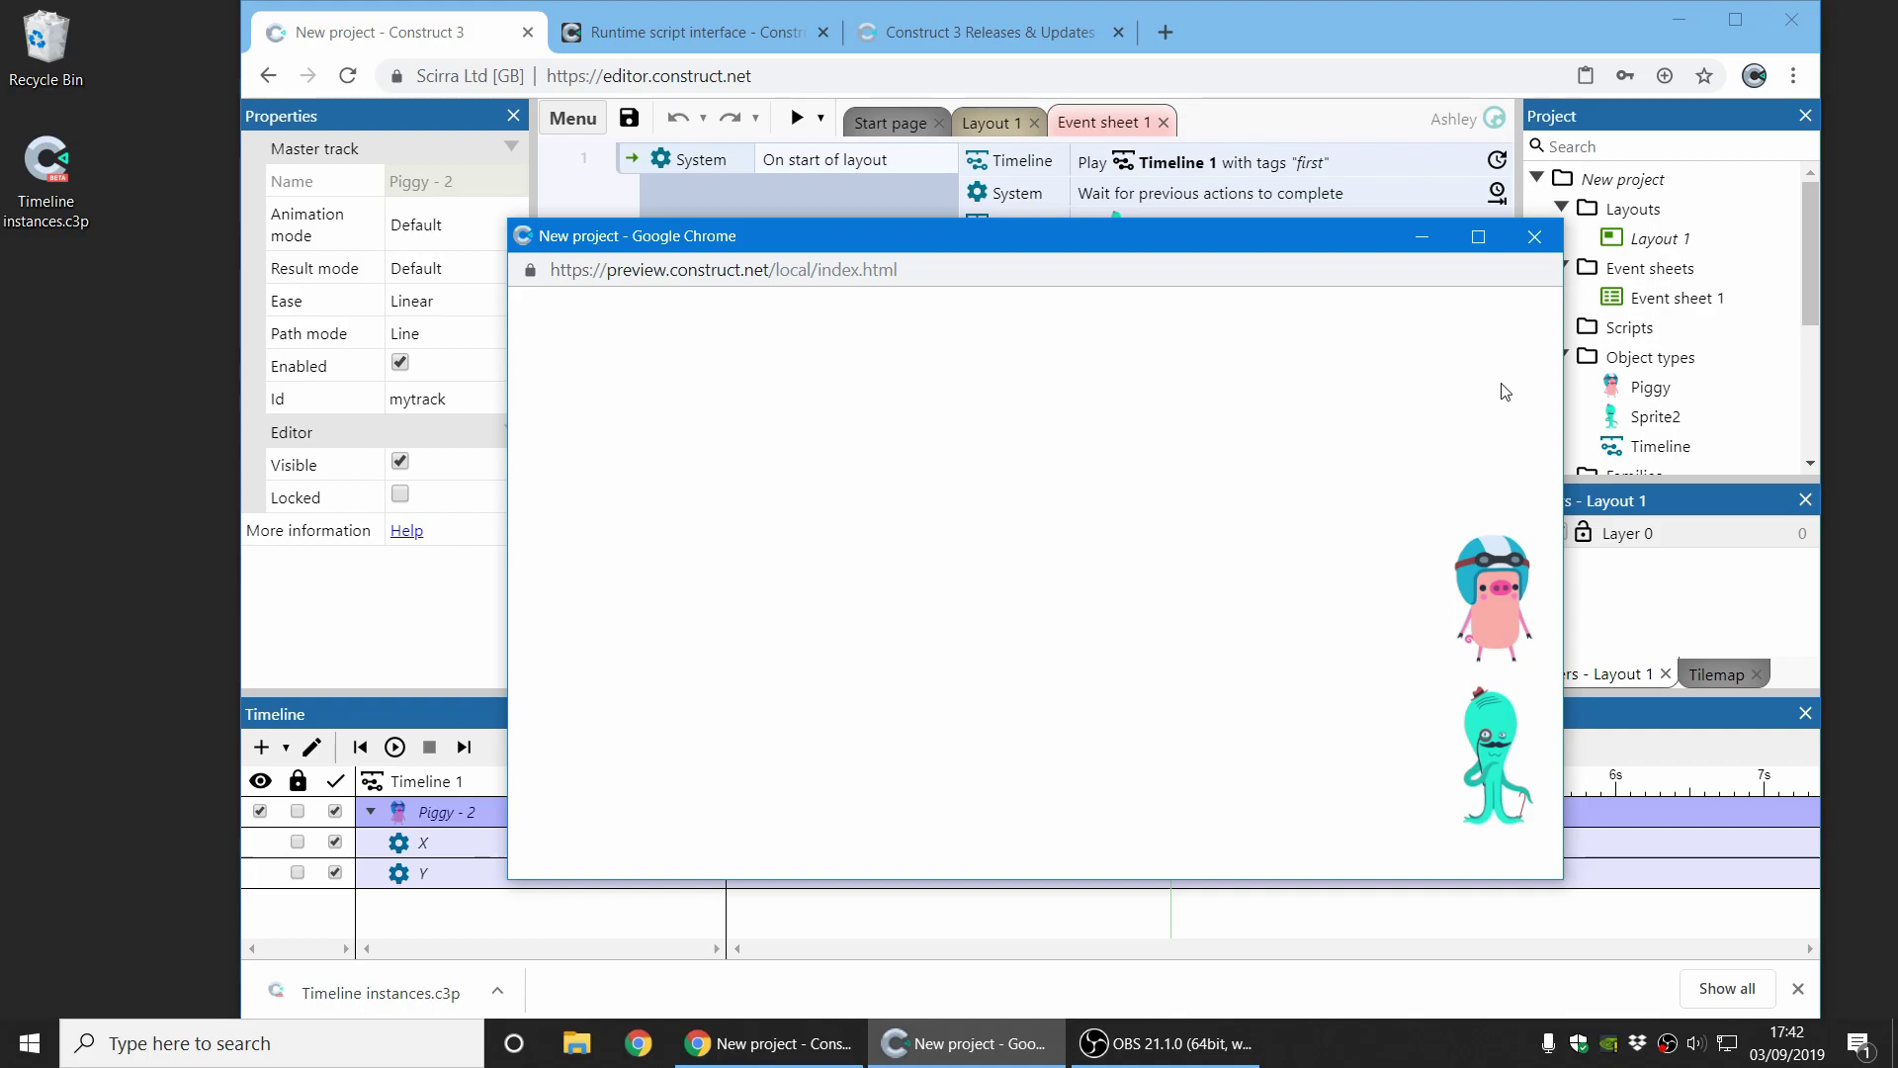
{"action": "left_click", "coordinate": [1535, 235]}
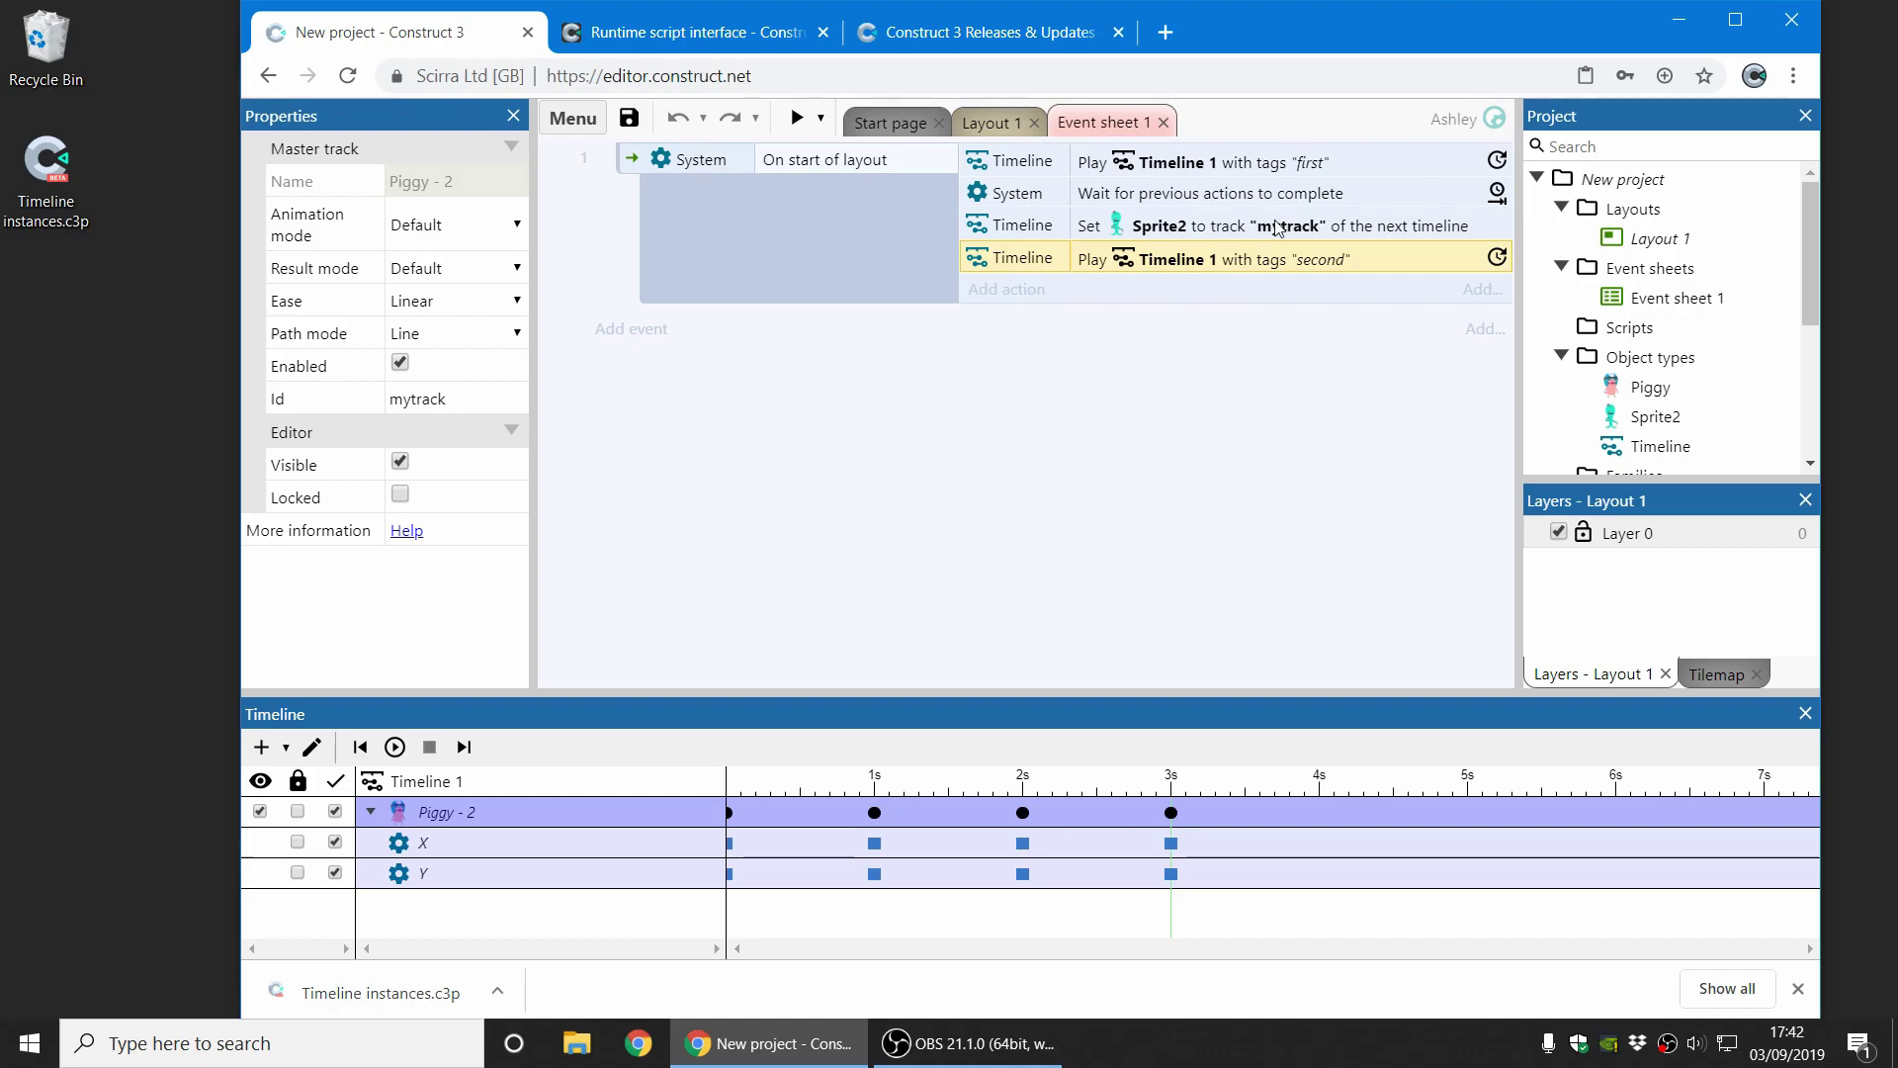
{"action": "left_click", "coordinate": [1312, 165]}
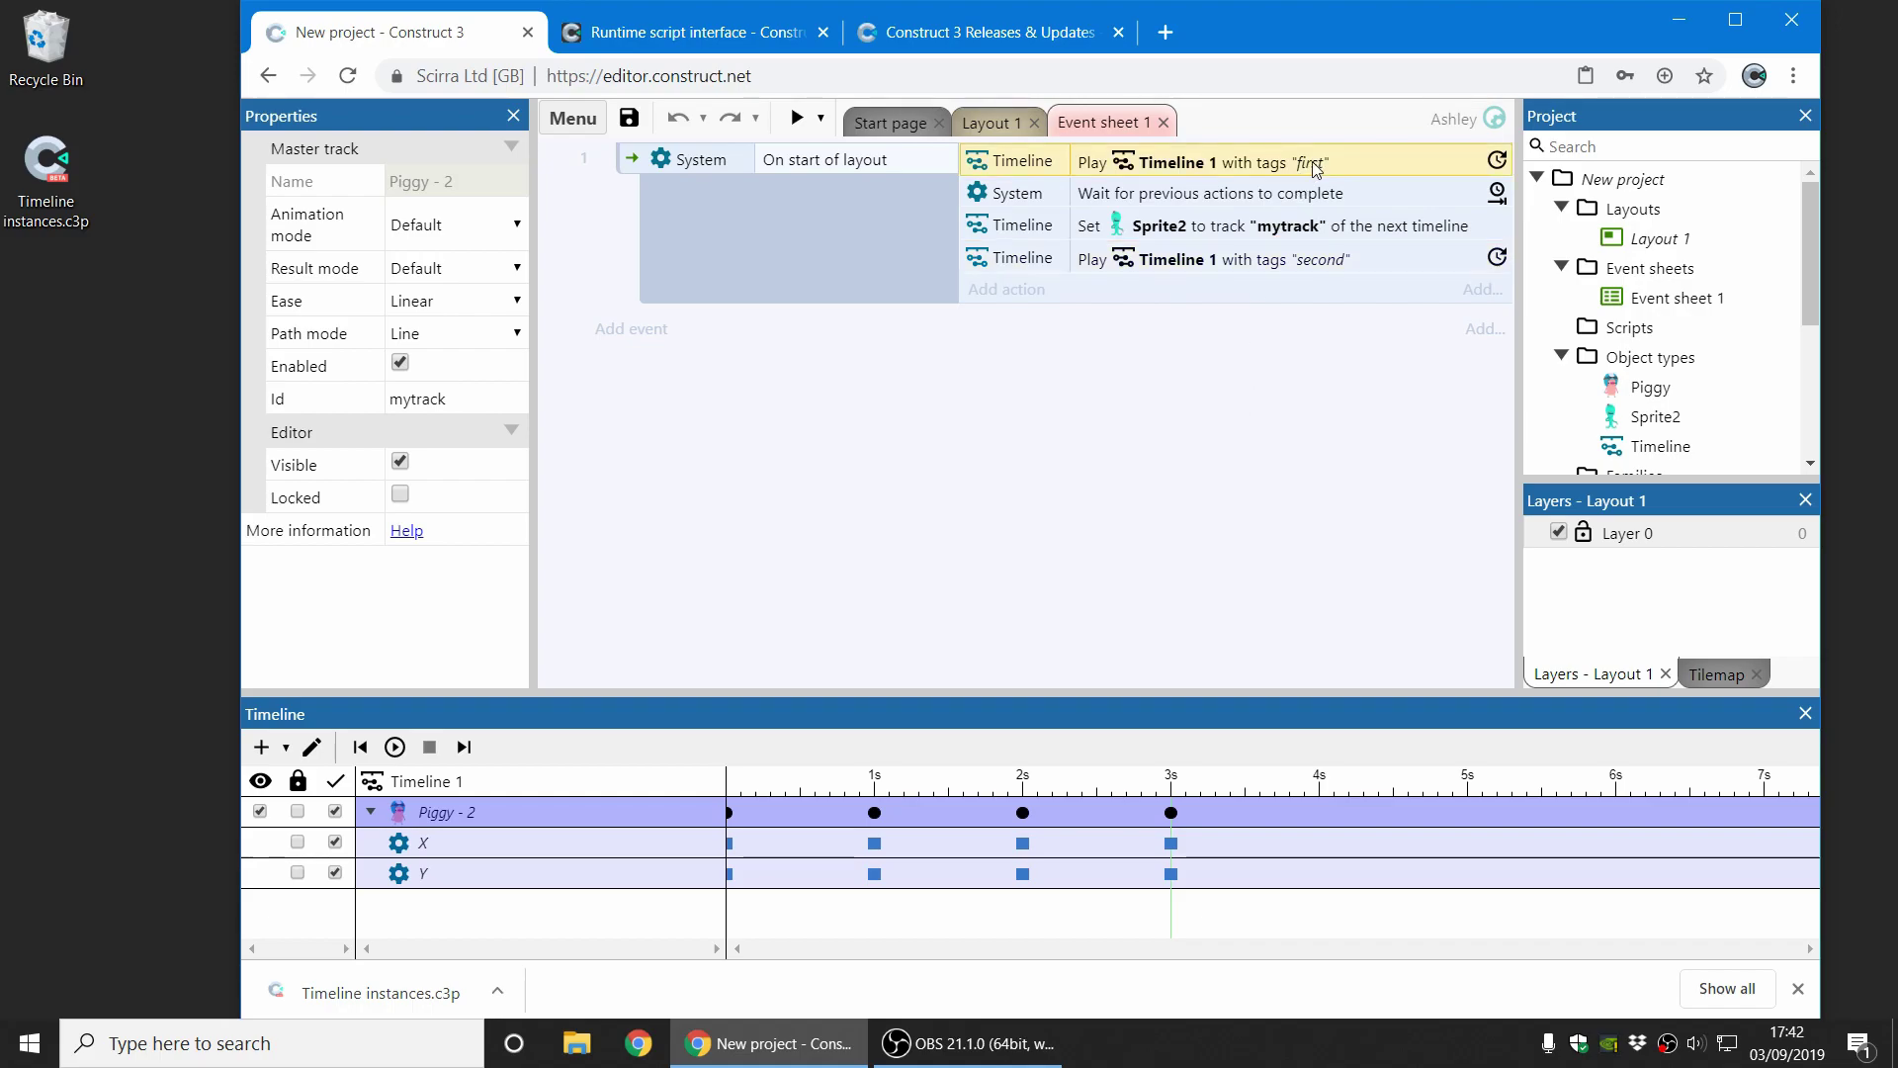
{"action": "left_click", "coordinate": [1355, 261]}
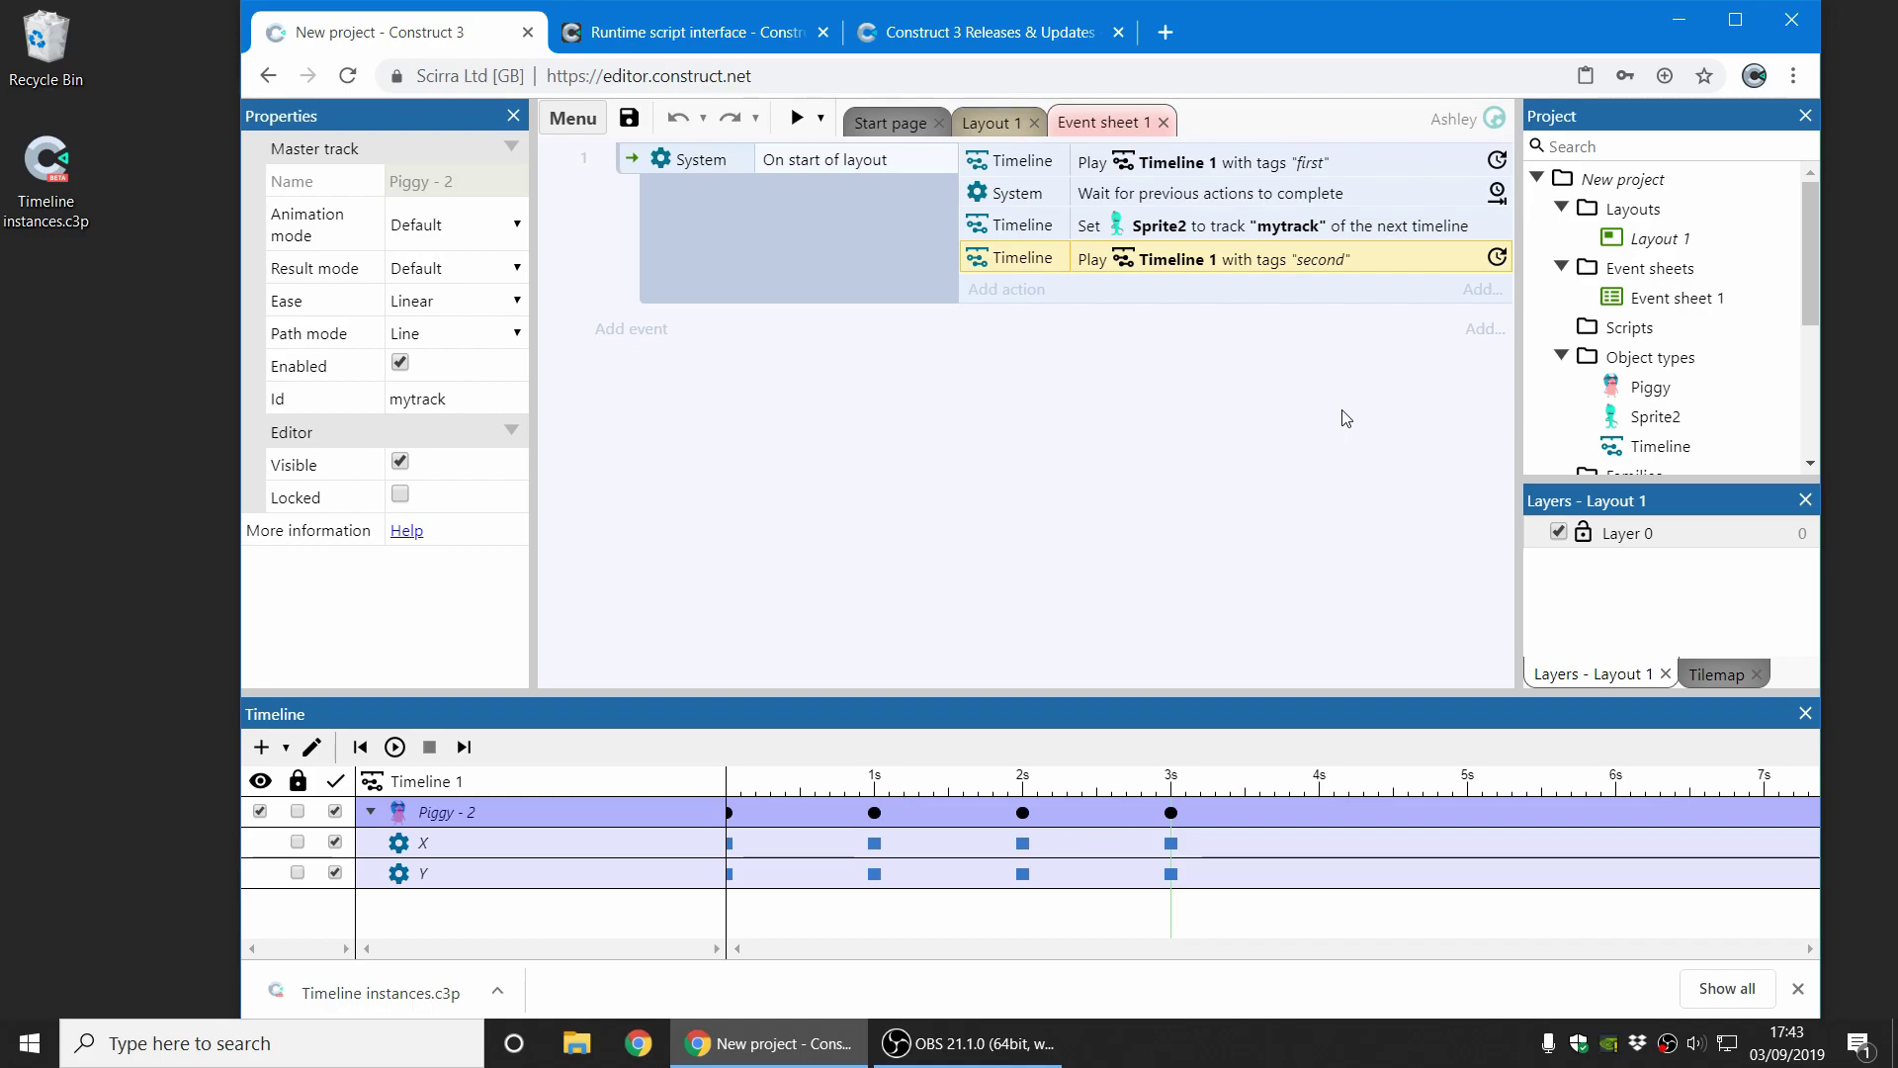
- Close the timeline editor and close the project without saving it
{"action": "left_click", "coordinate": [1805, 713]}
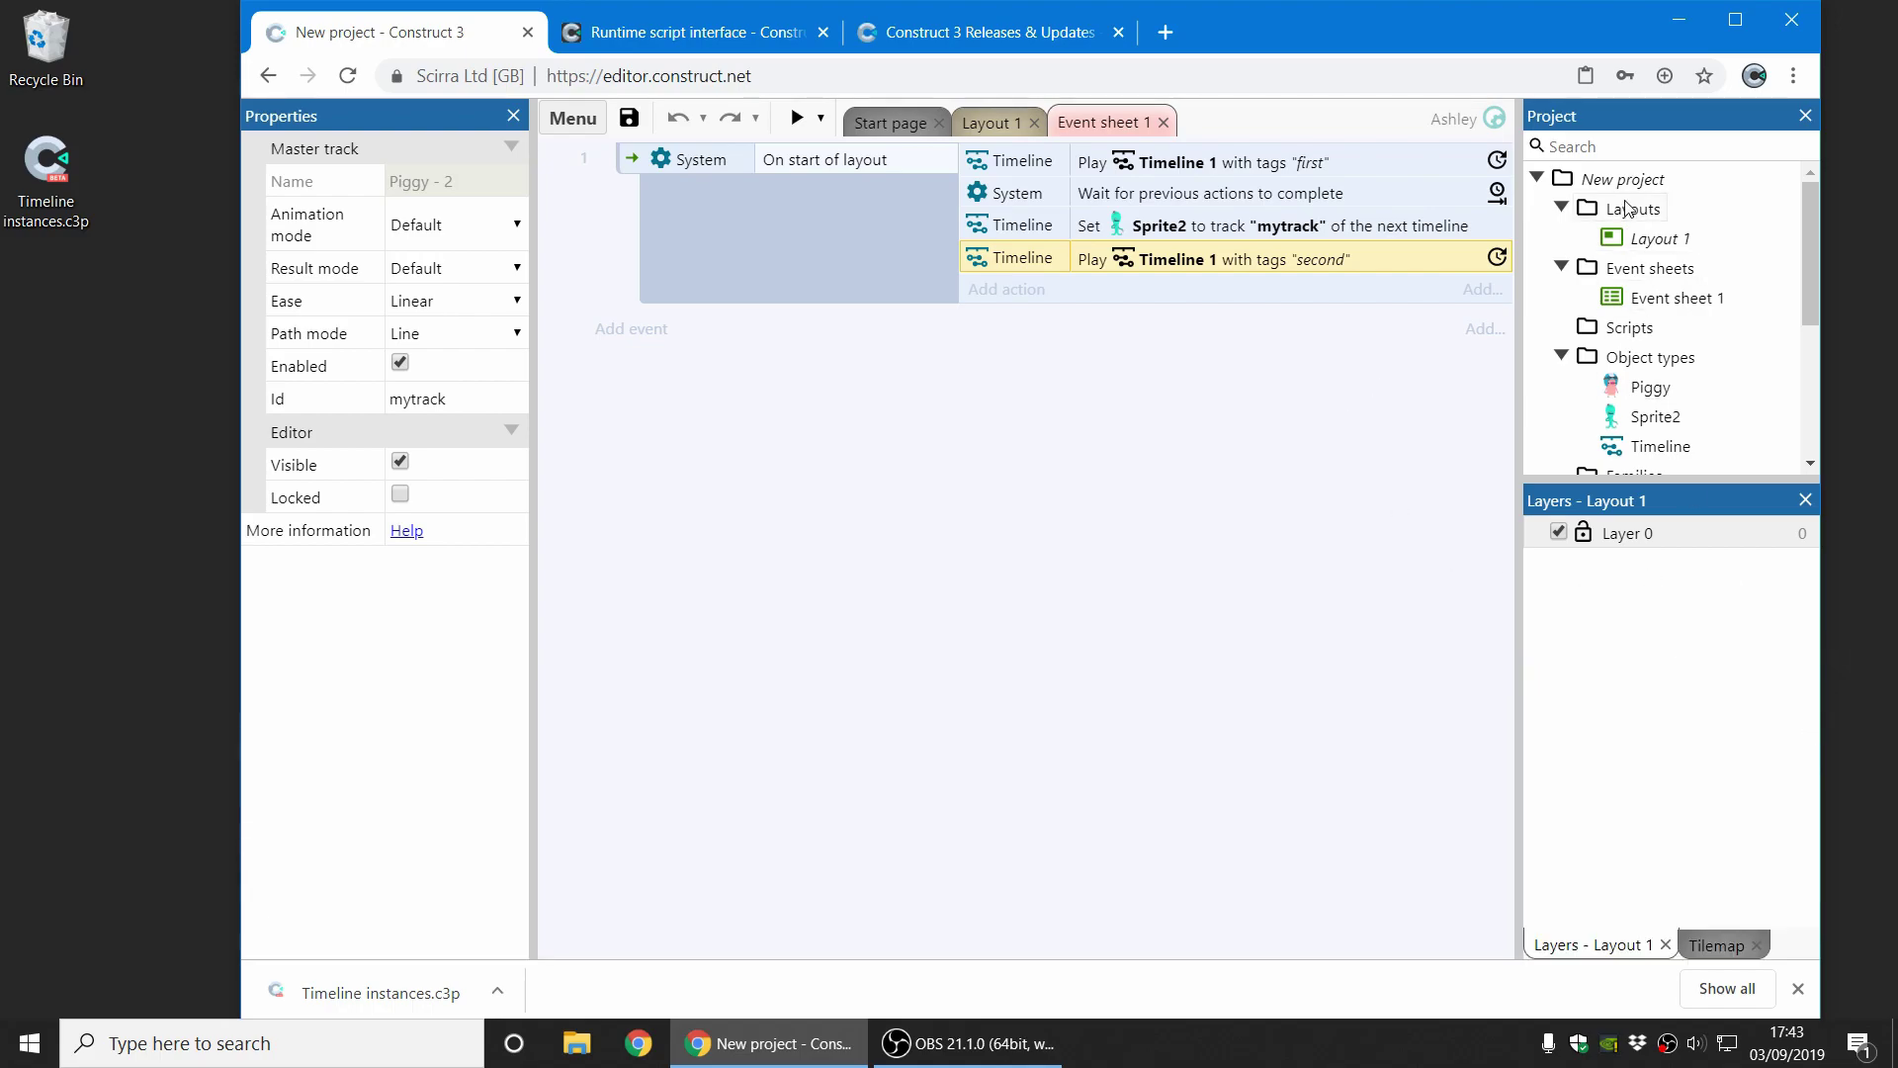
{"action": "right_click", "coordinate": [1624, 179]}
{"action": "left_click", "coordinate": [1680, 441]}
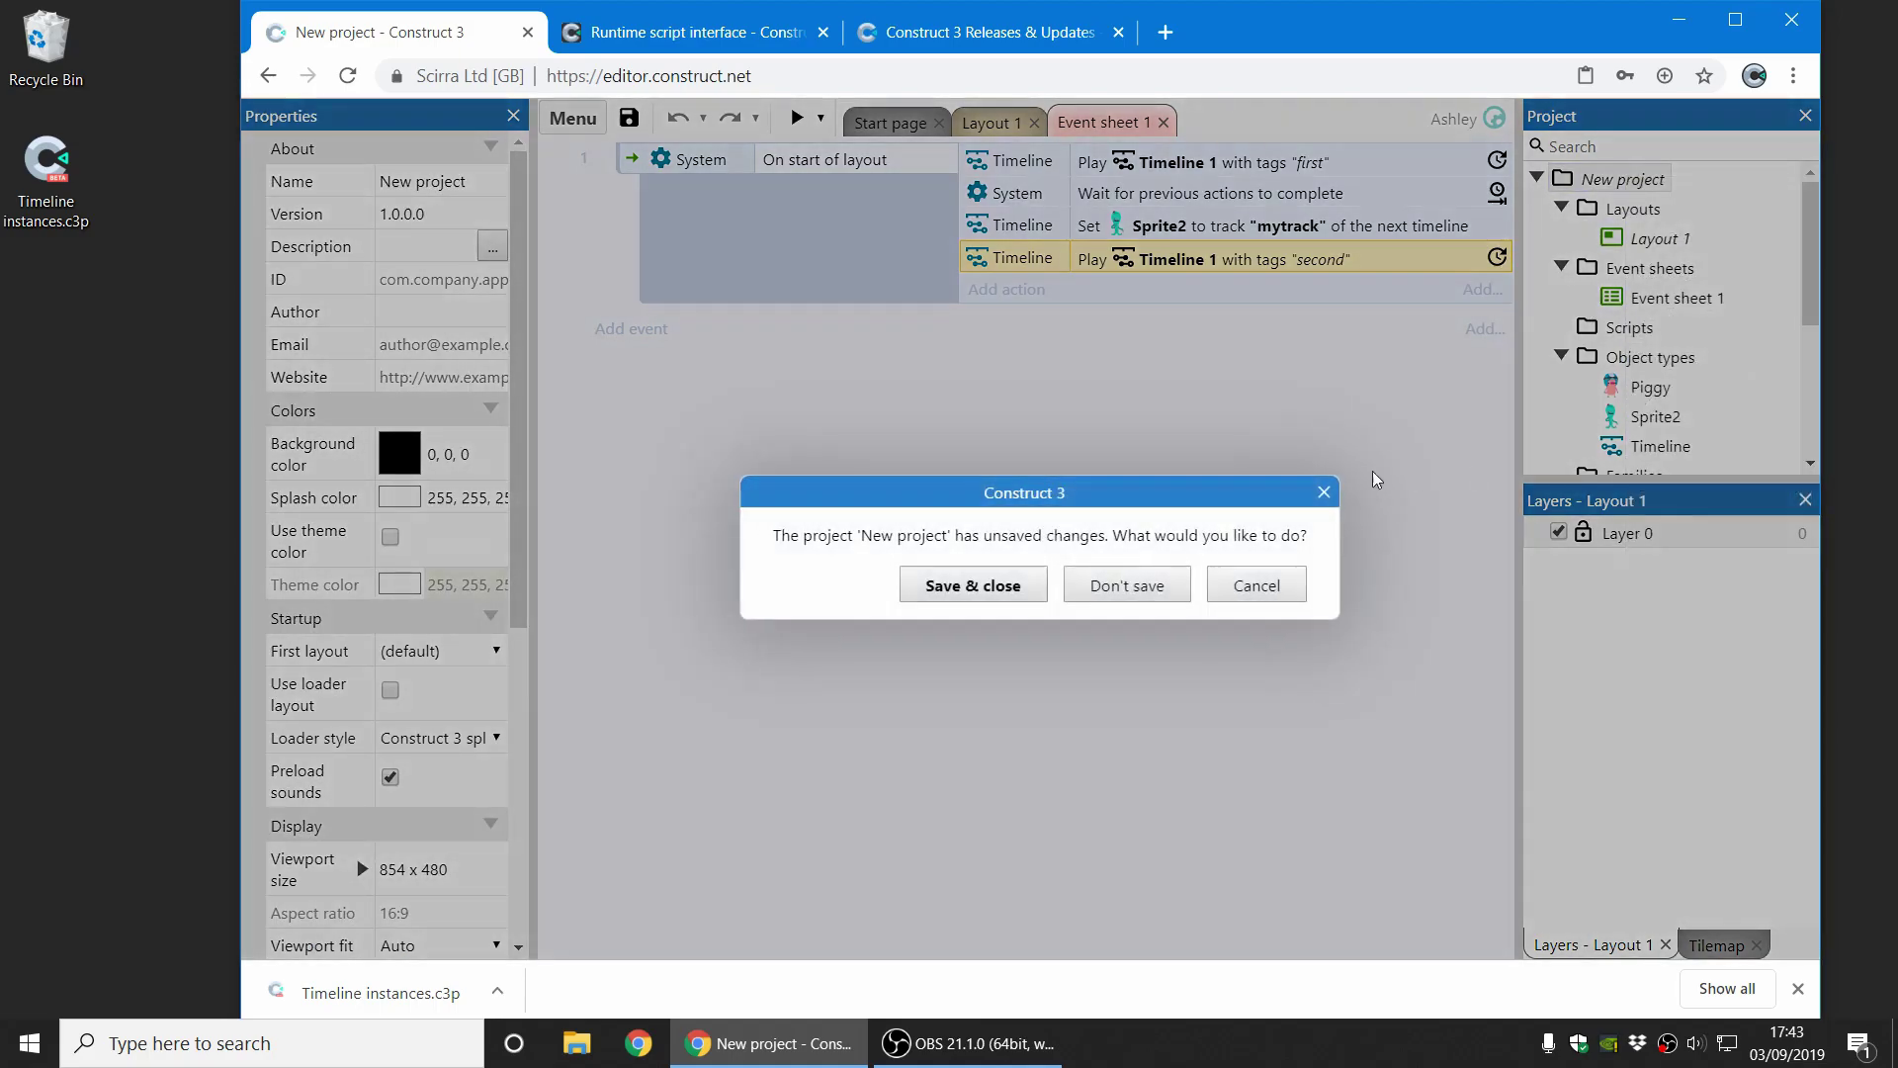
{"action": "left_click", "coordinate": [1147, 583]}
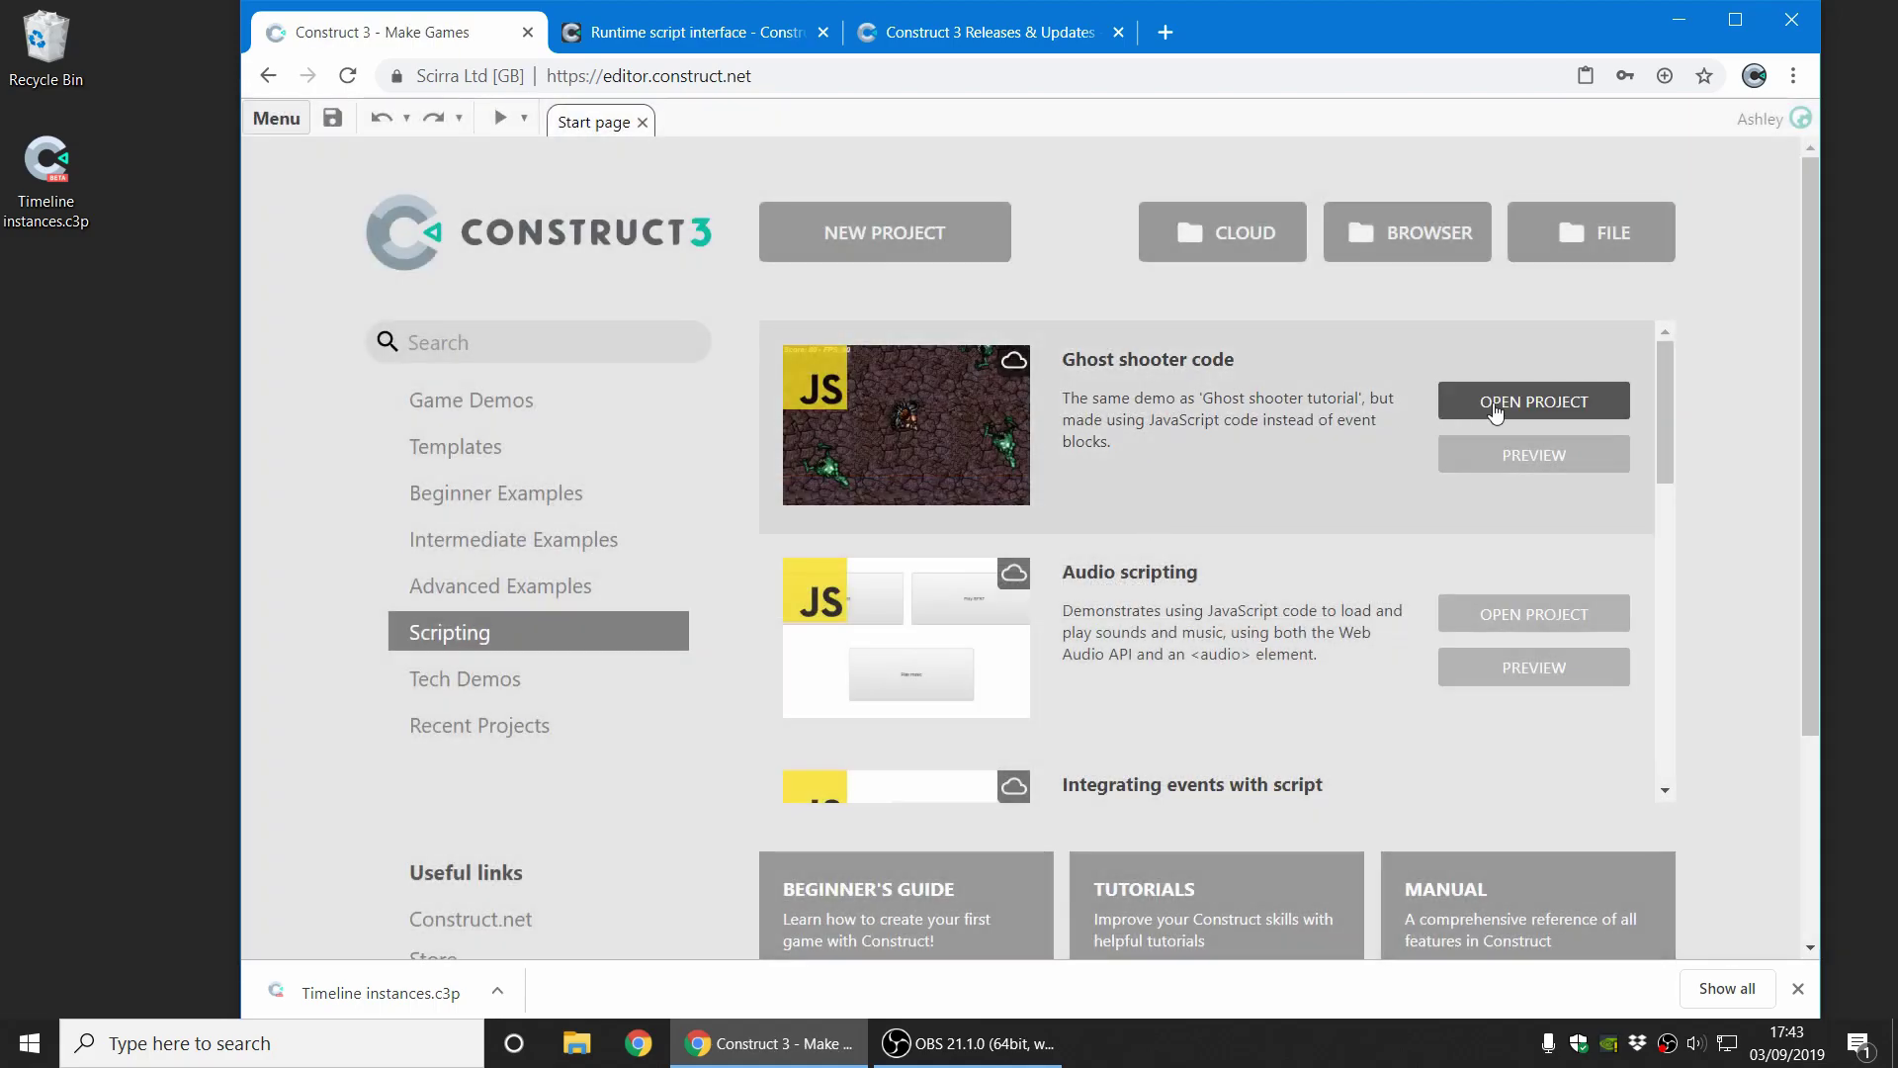
- Open the Ghost shooter code example project and show its Main.js script
{"action": "left_click", "coordinate": [1496, 413]}
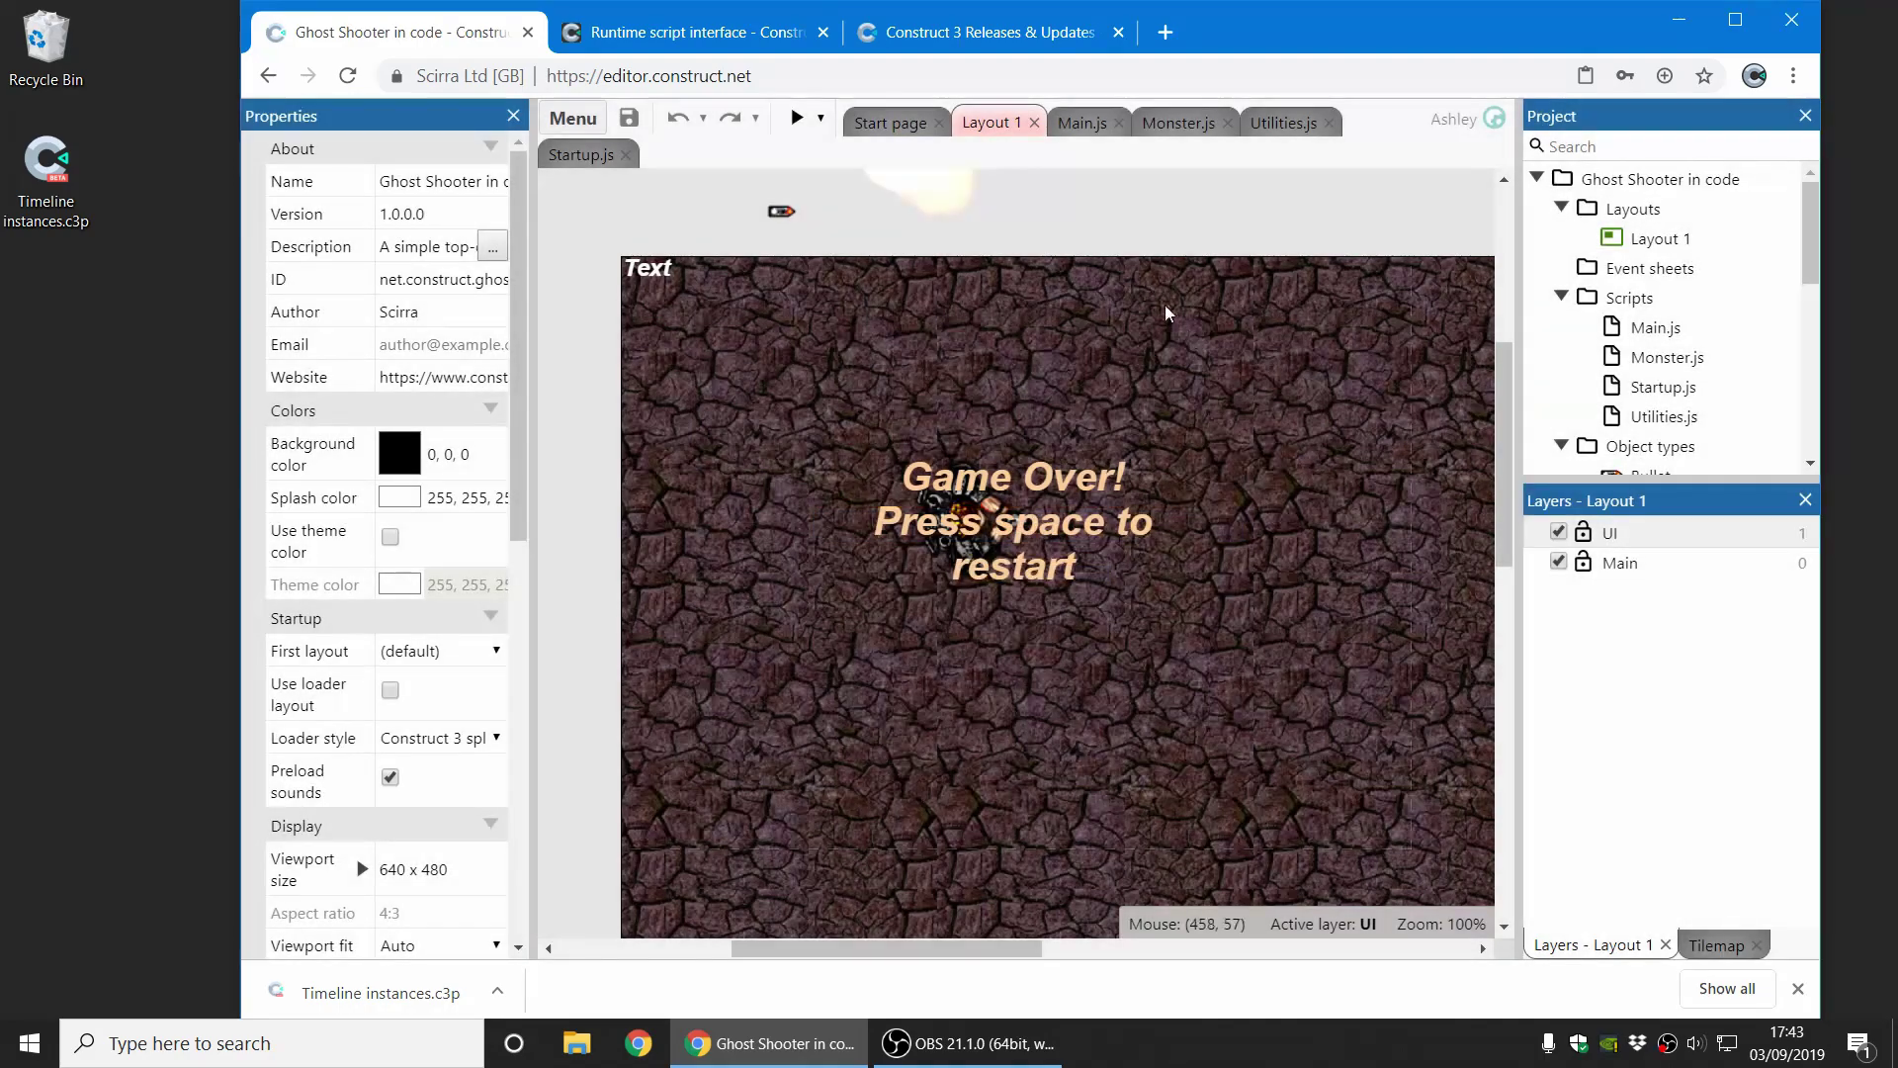
{"action": "left_click", "coordinate": [1083, 122]}
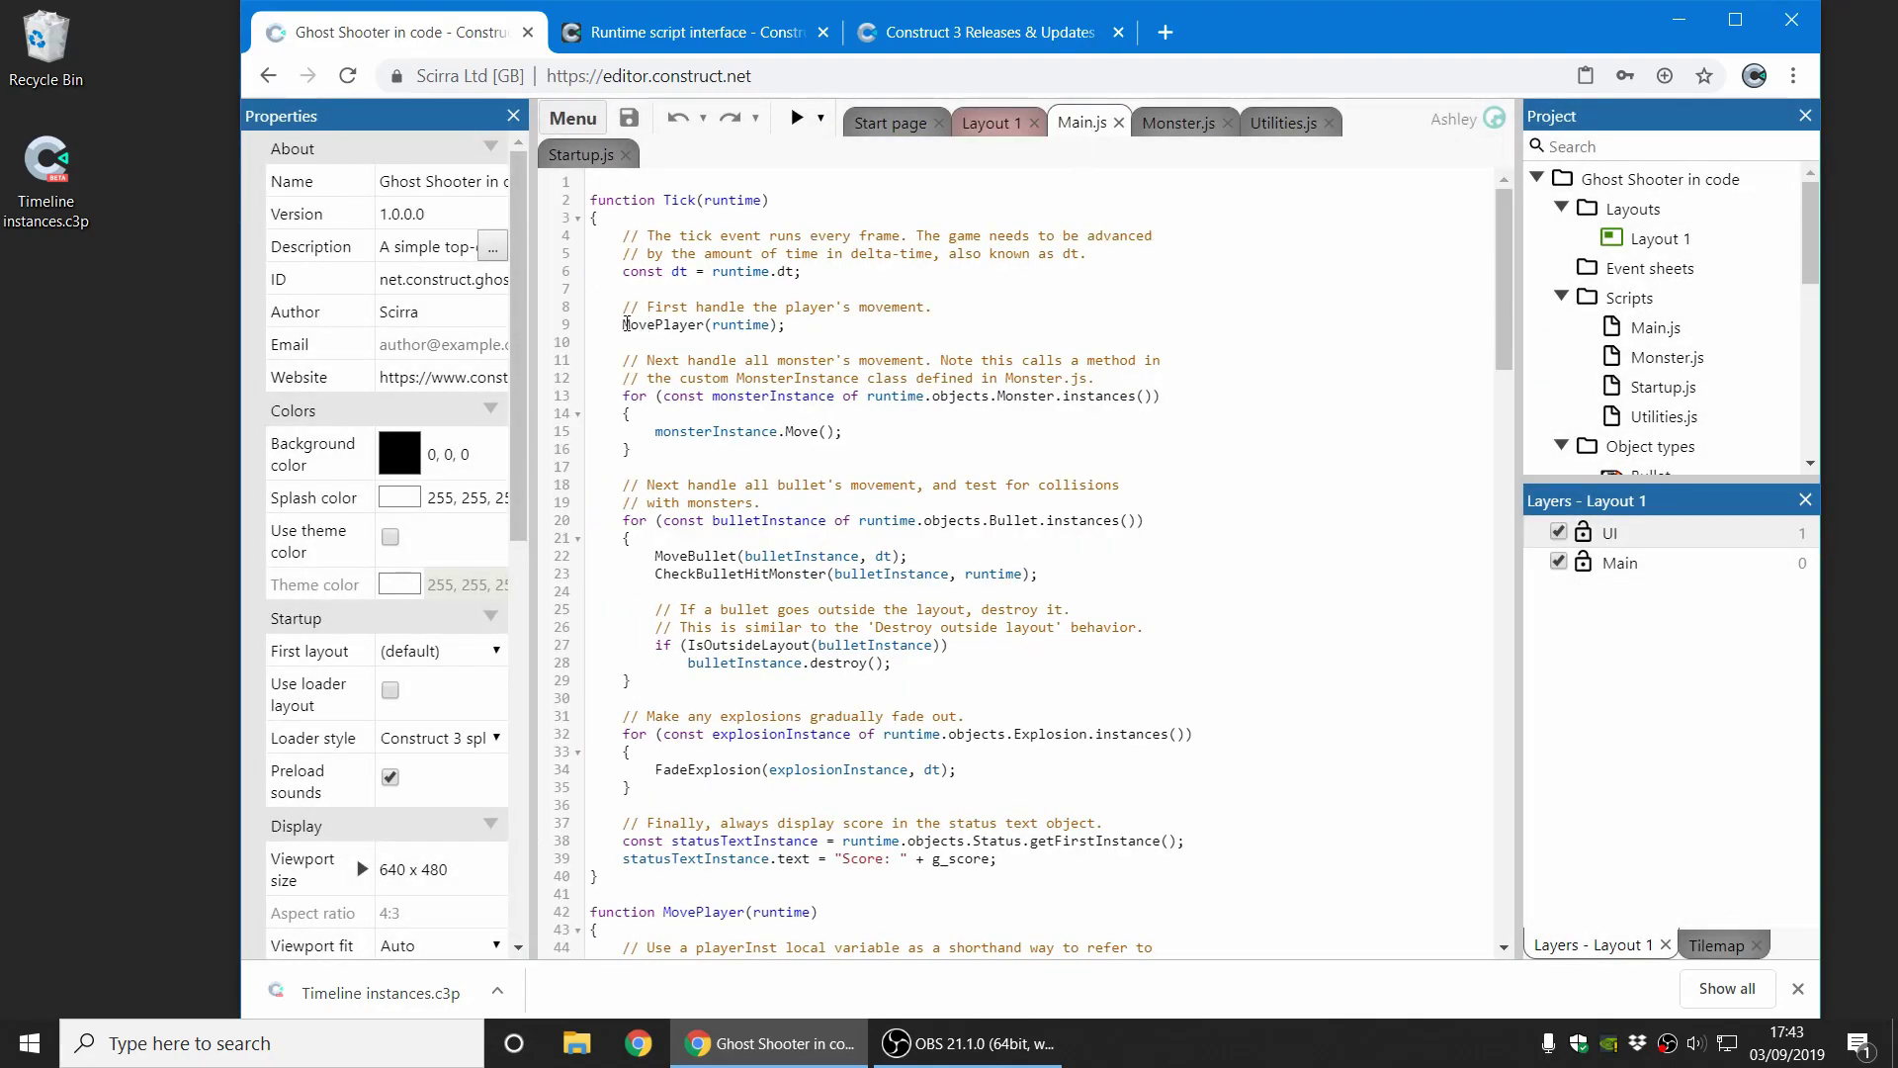
- Delete the MovePlayer(runtime); call in the Tick function and re-enter it using the autocomplete suggestions
{"action": "left_click_drag", "start_coordinate": [624, 324], "coordinate": [830, 330]}
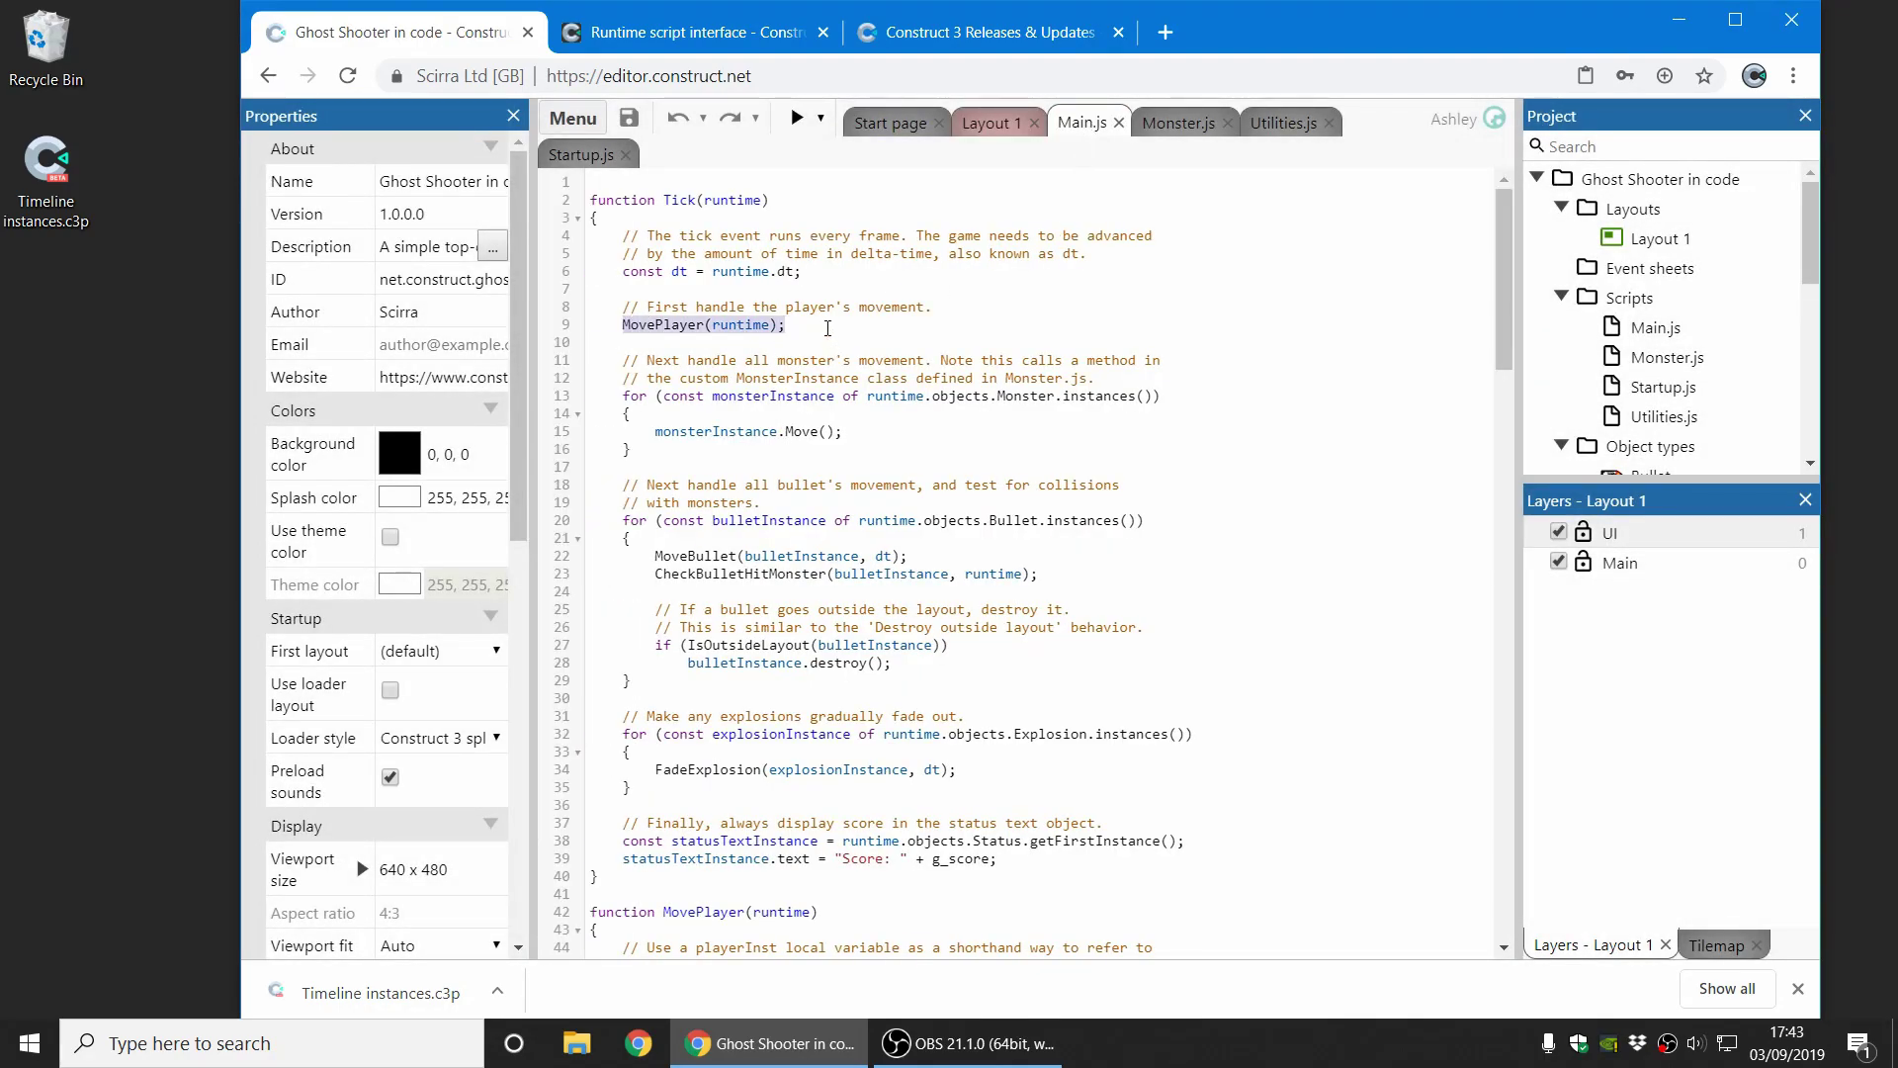
{"action": "key", "text": "Delete"}
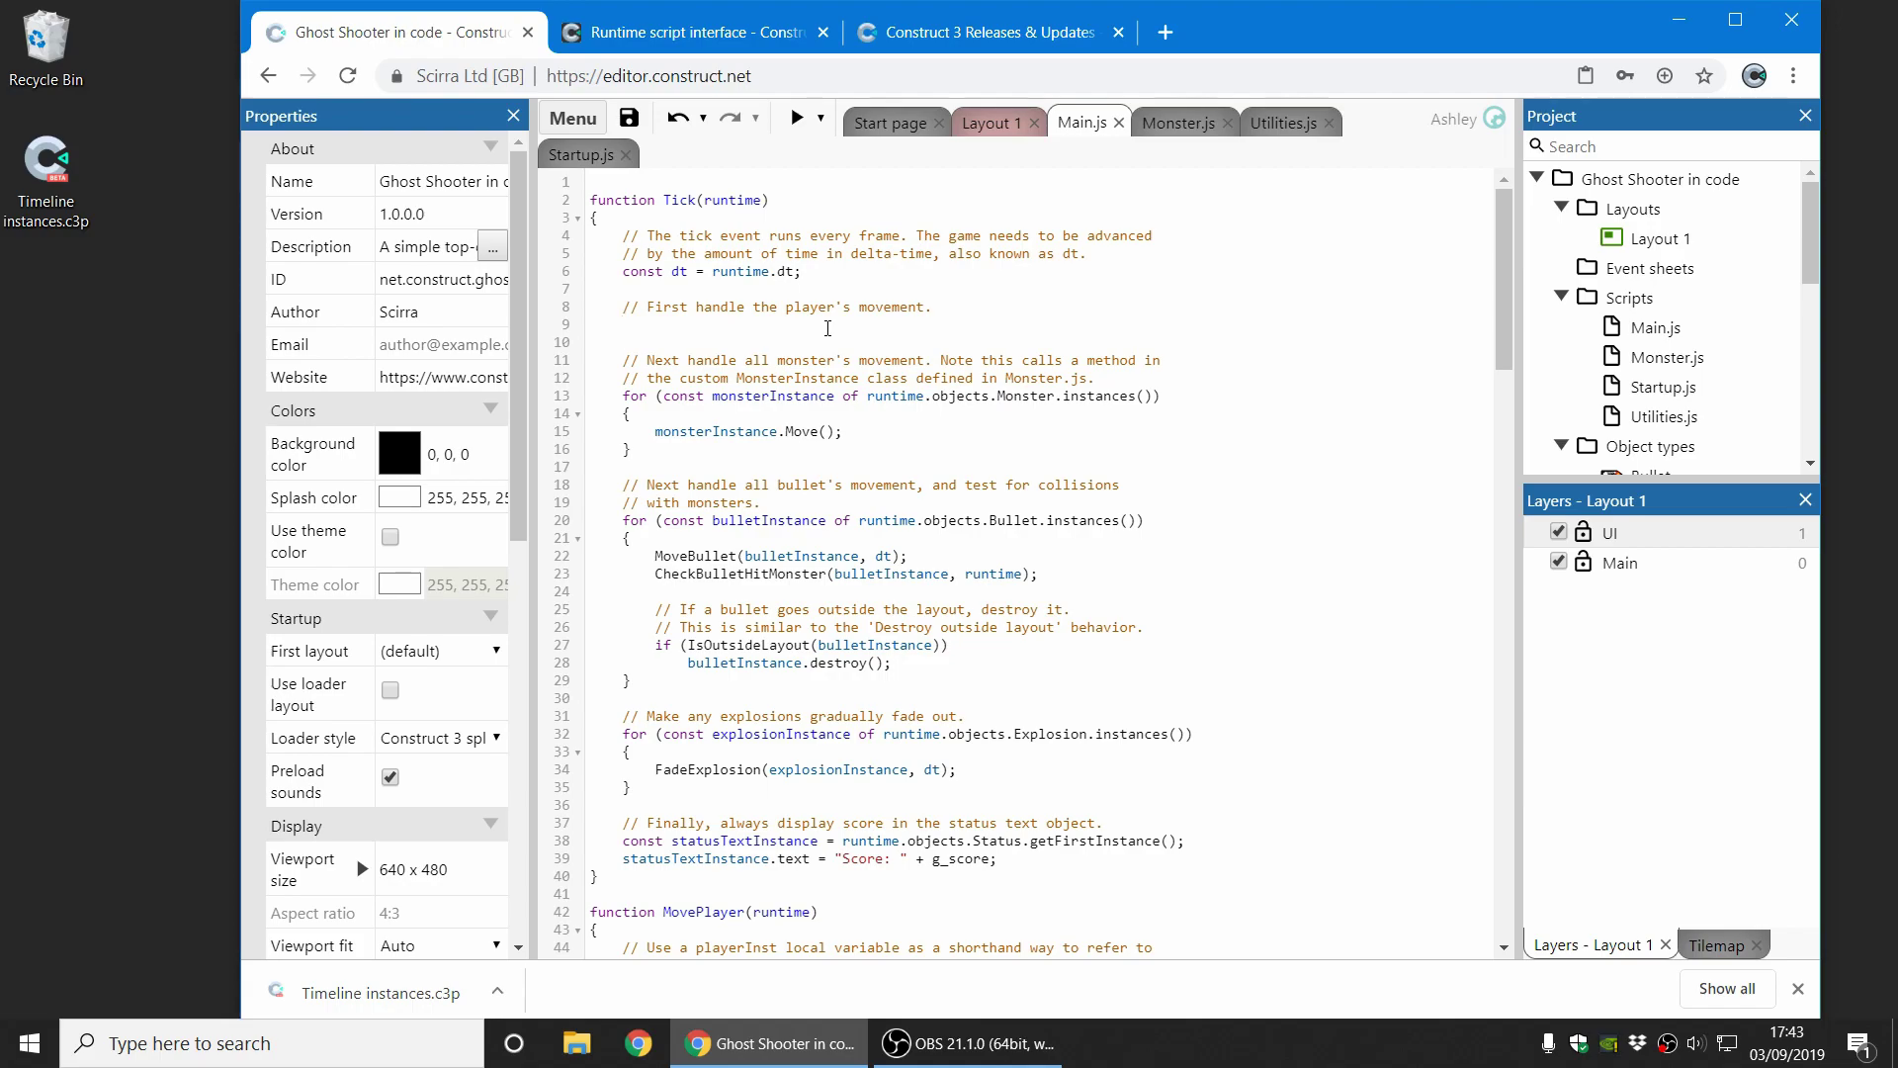
{"action": "type", "text": "Move"}
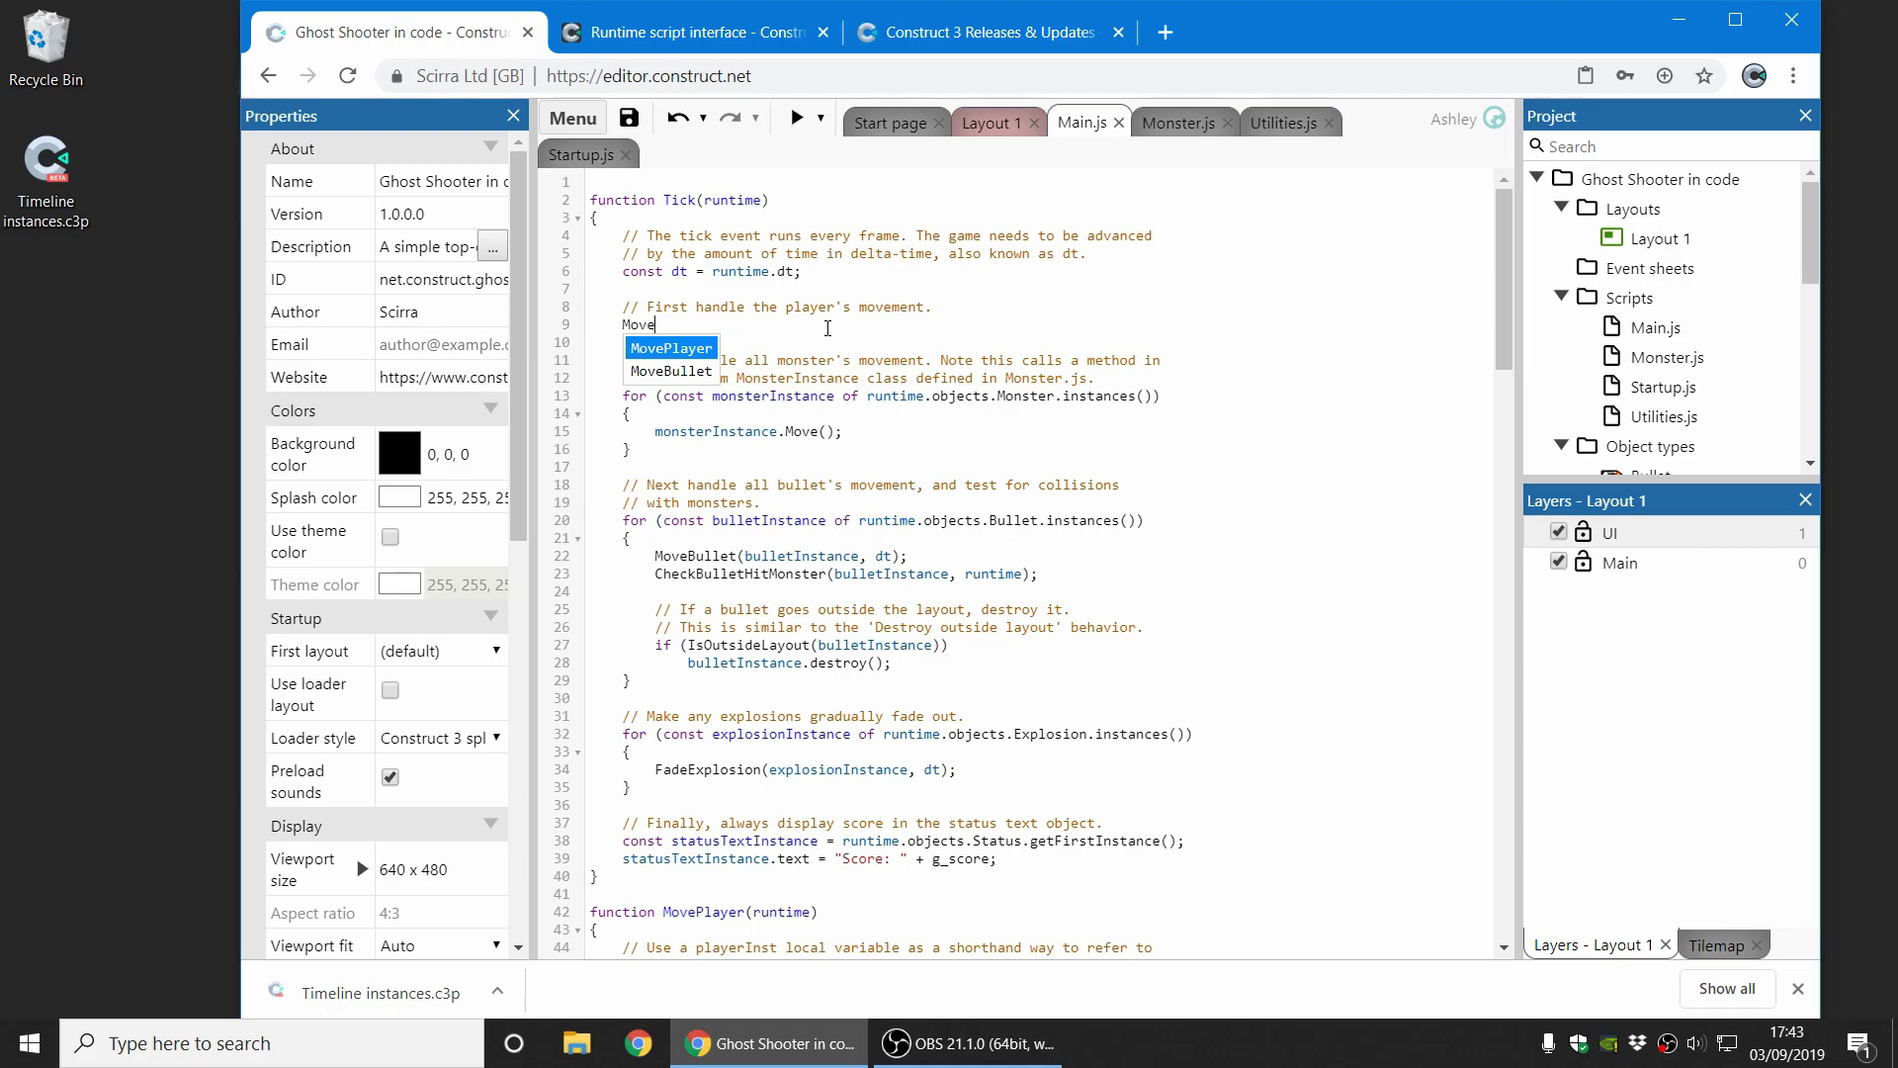
{"action": "key", "text": "Return"}
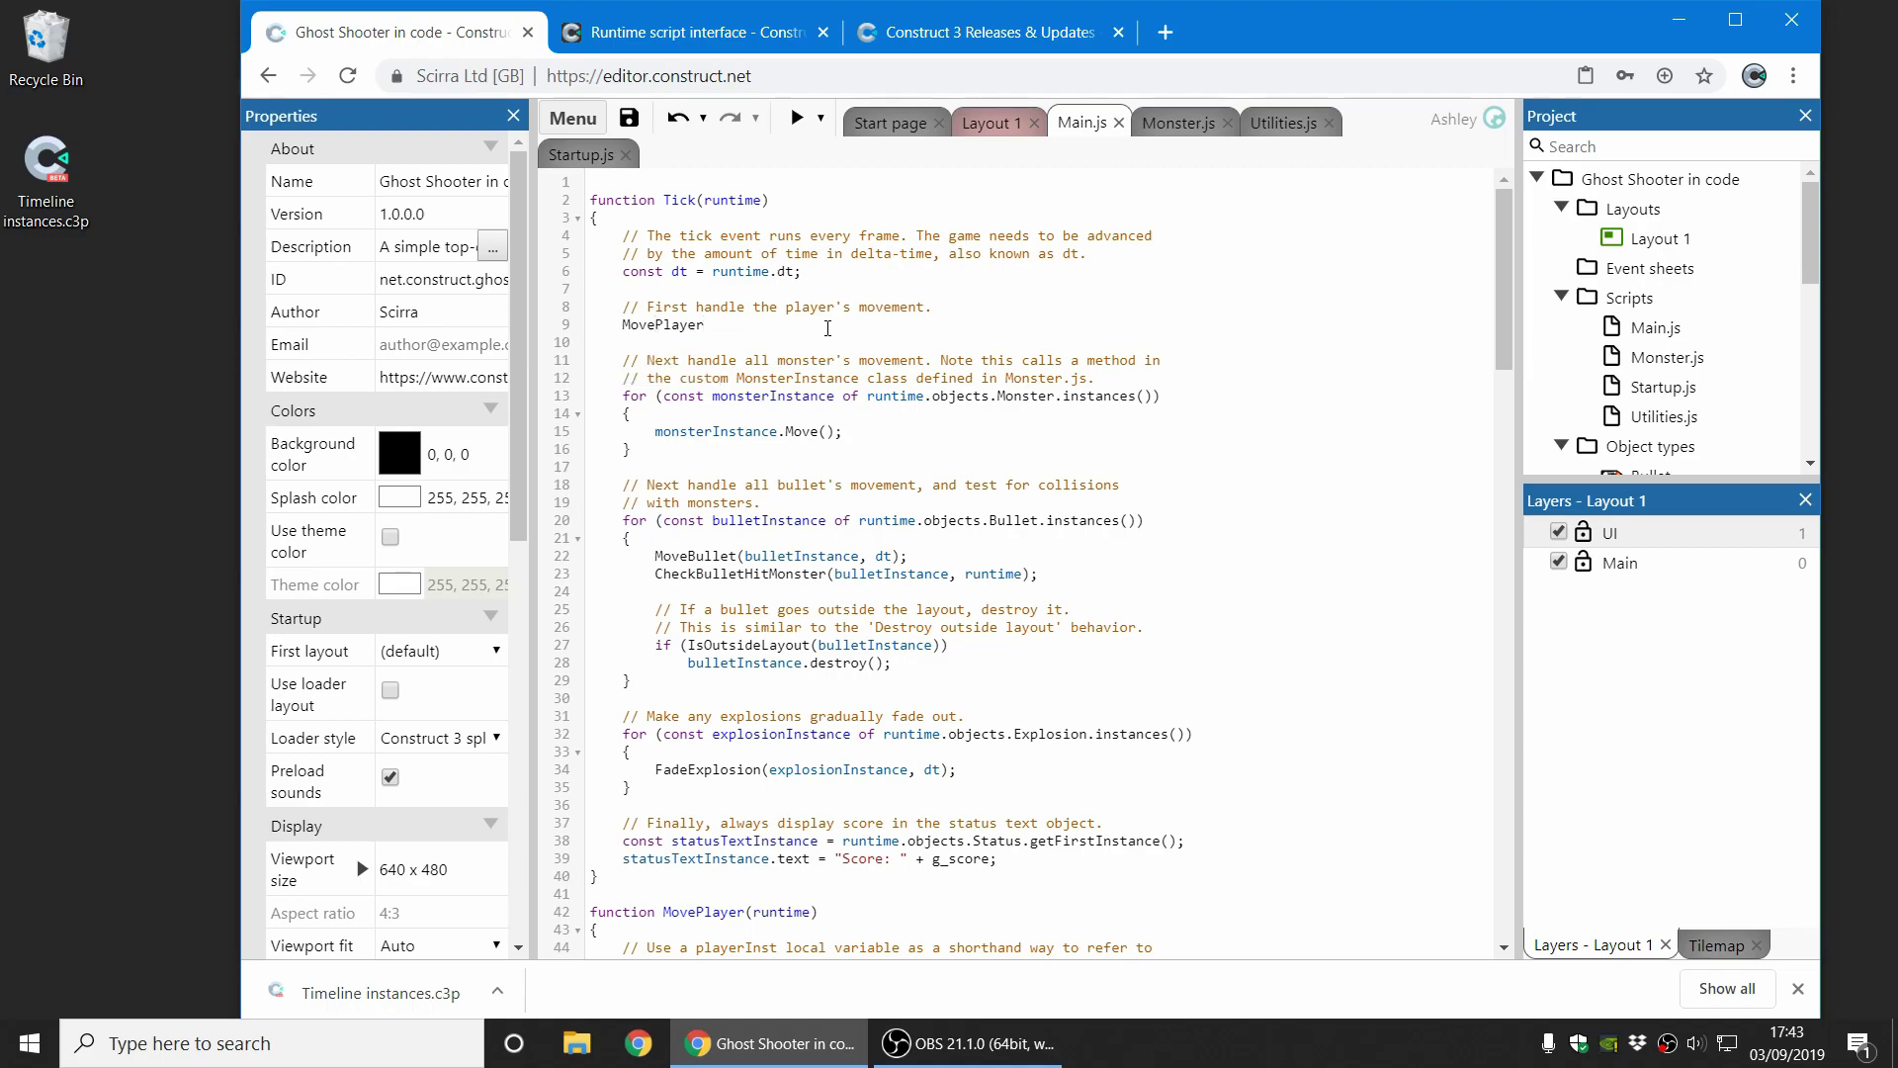
{"action": "type", "text": "(run"}
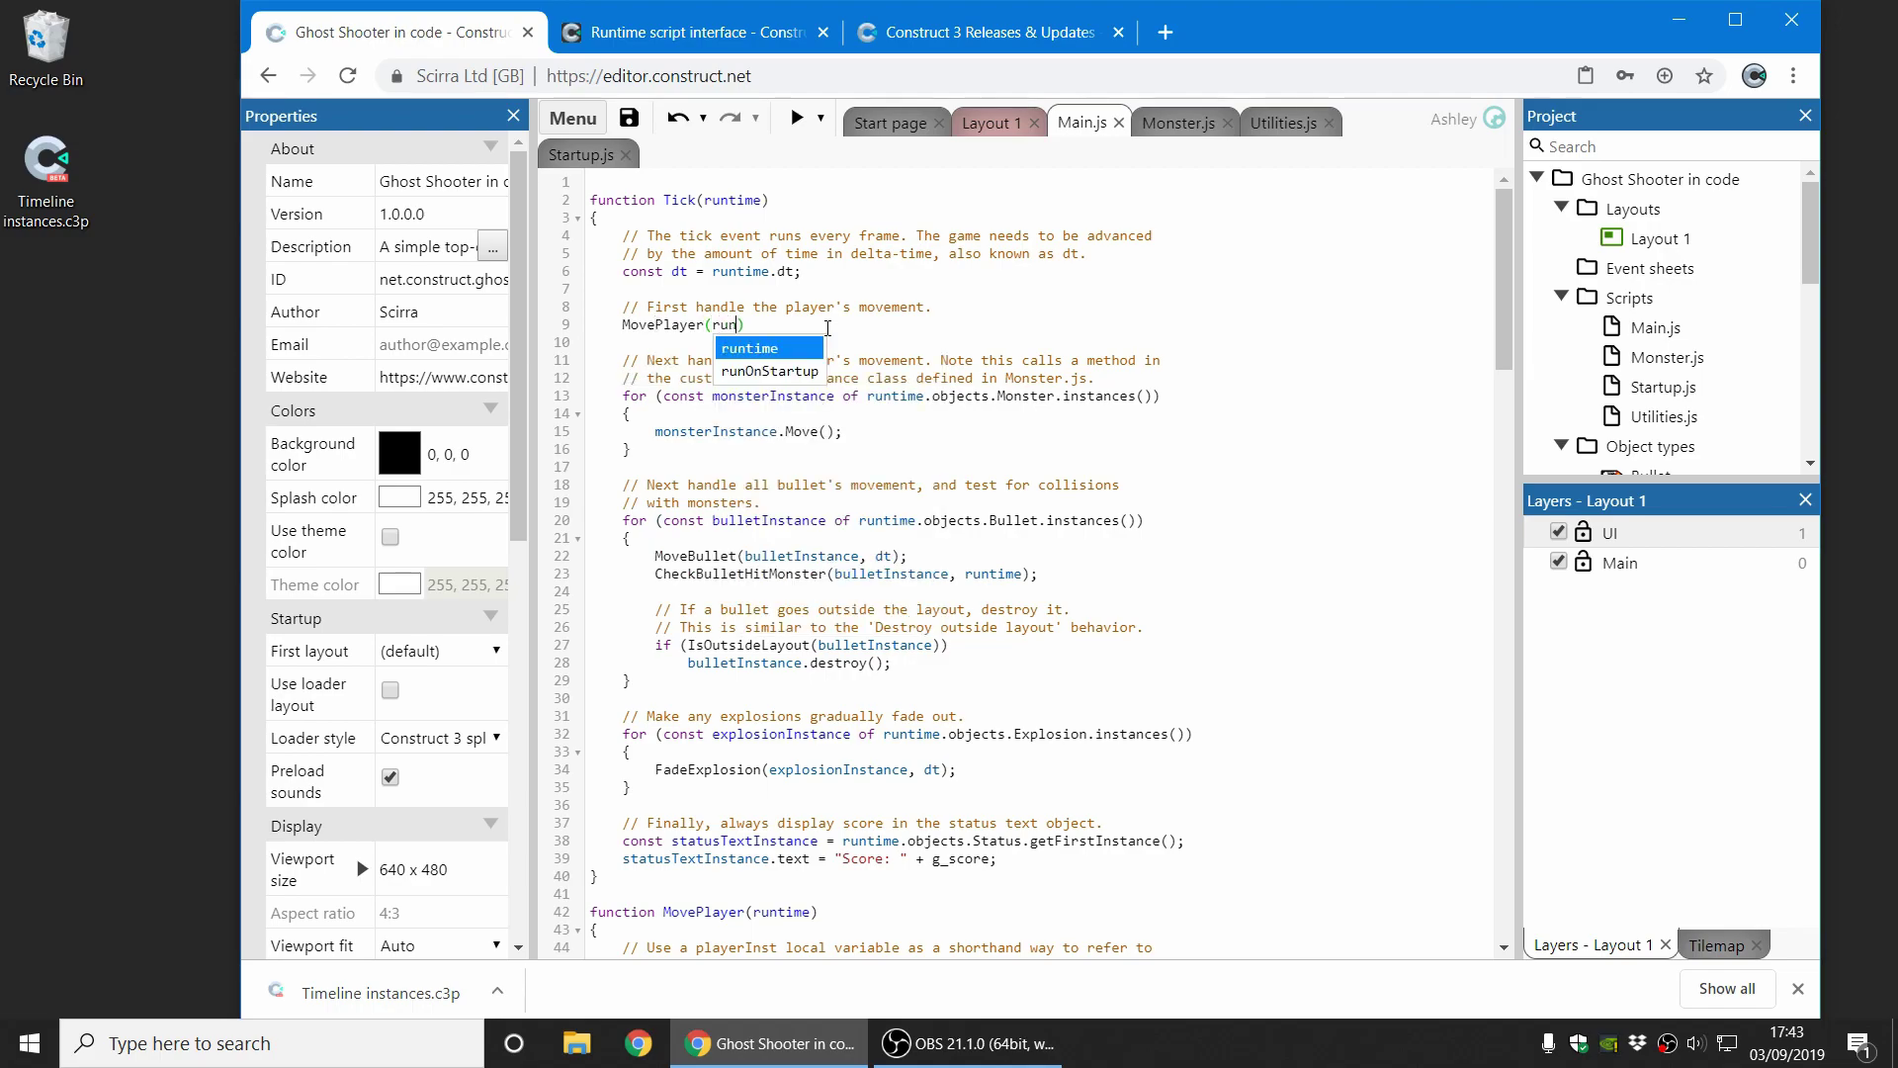
{"action": "key", "text": "Return"}
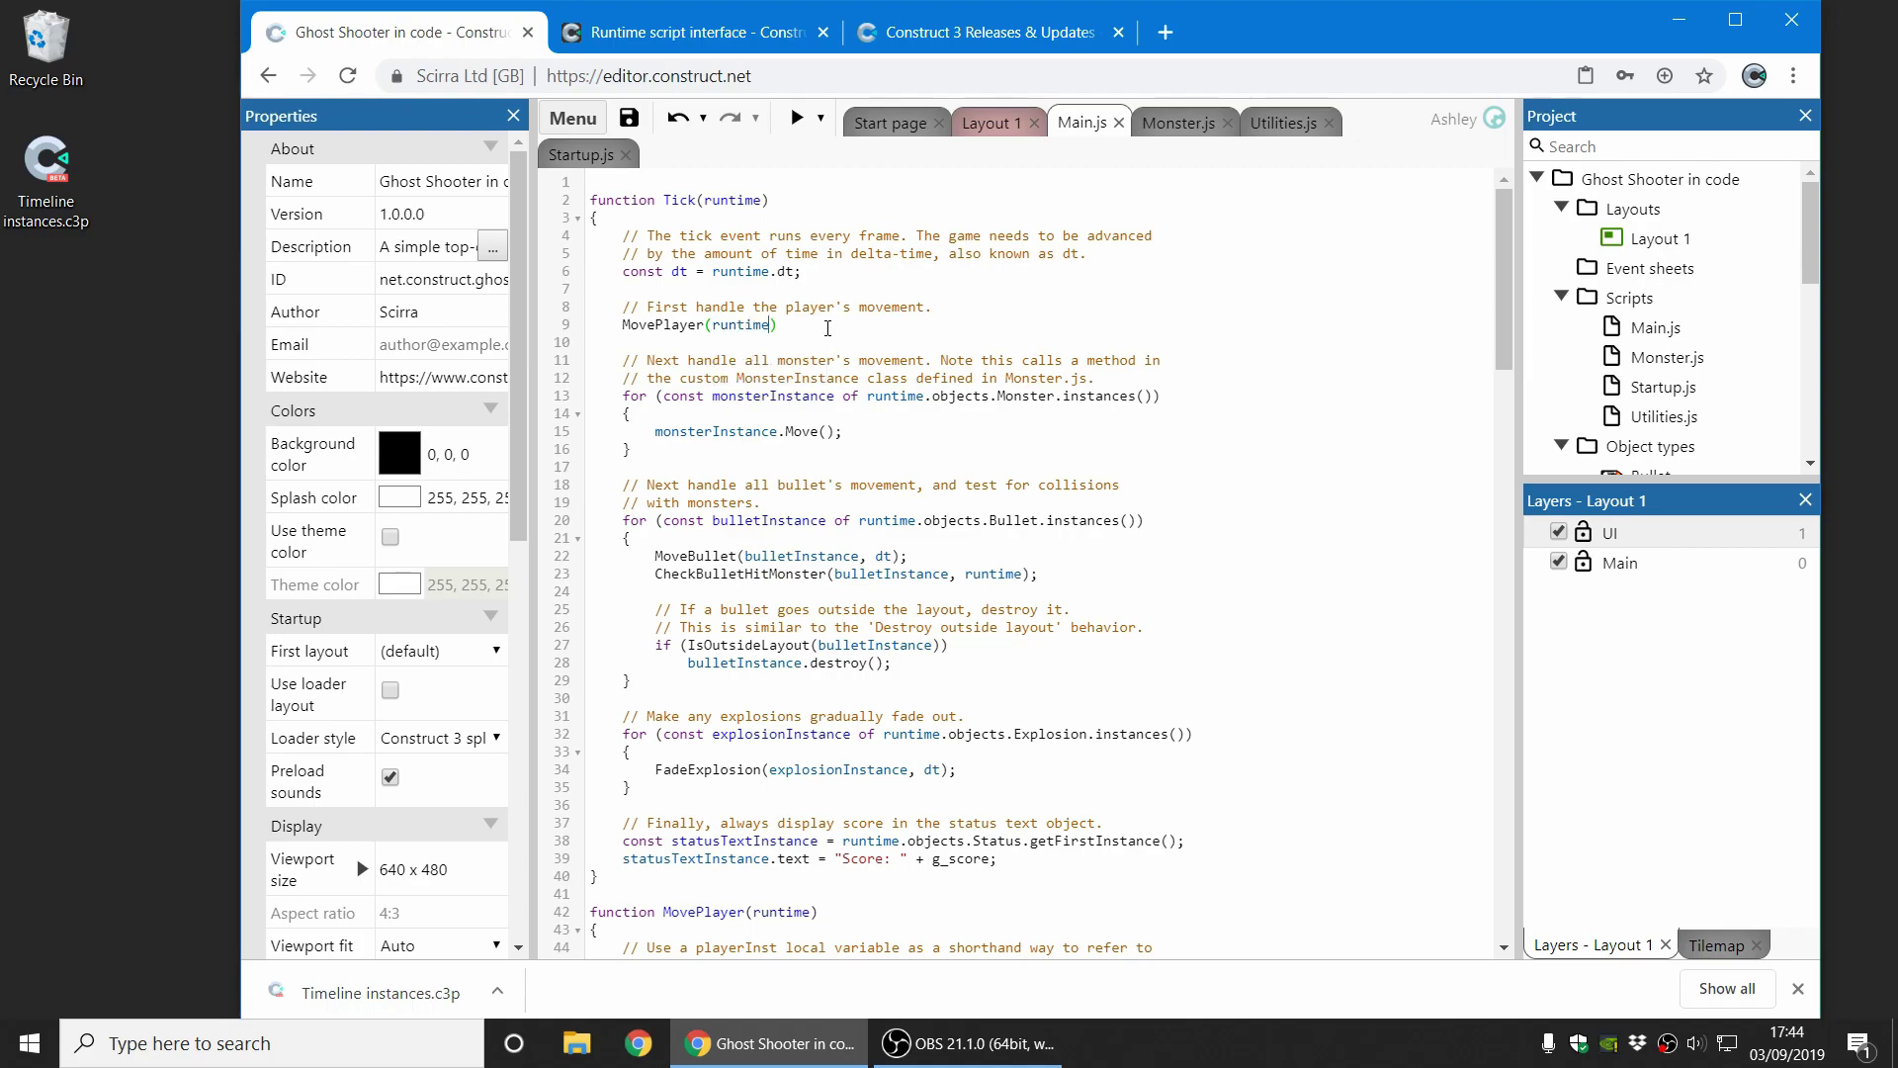
{"action": "type", "text": ");"}
- Close the Ghost shooter project and discard its changes
{"action": "right_click", "coordinate": [1642, 180]}
{"action": "left_click", "coordinate": [1539, 451]}
{"action": "left_click", "coordinate": [1201, 587]}
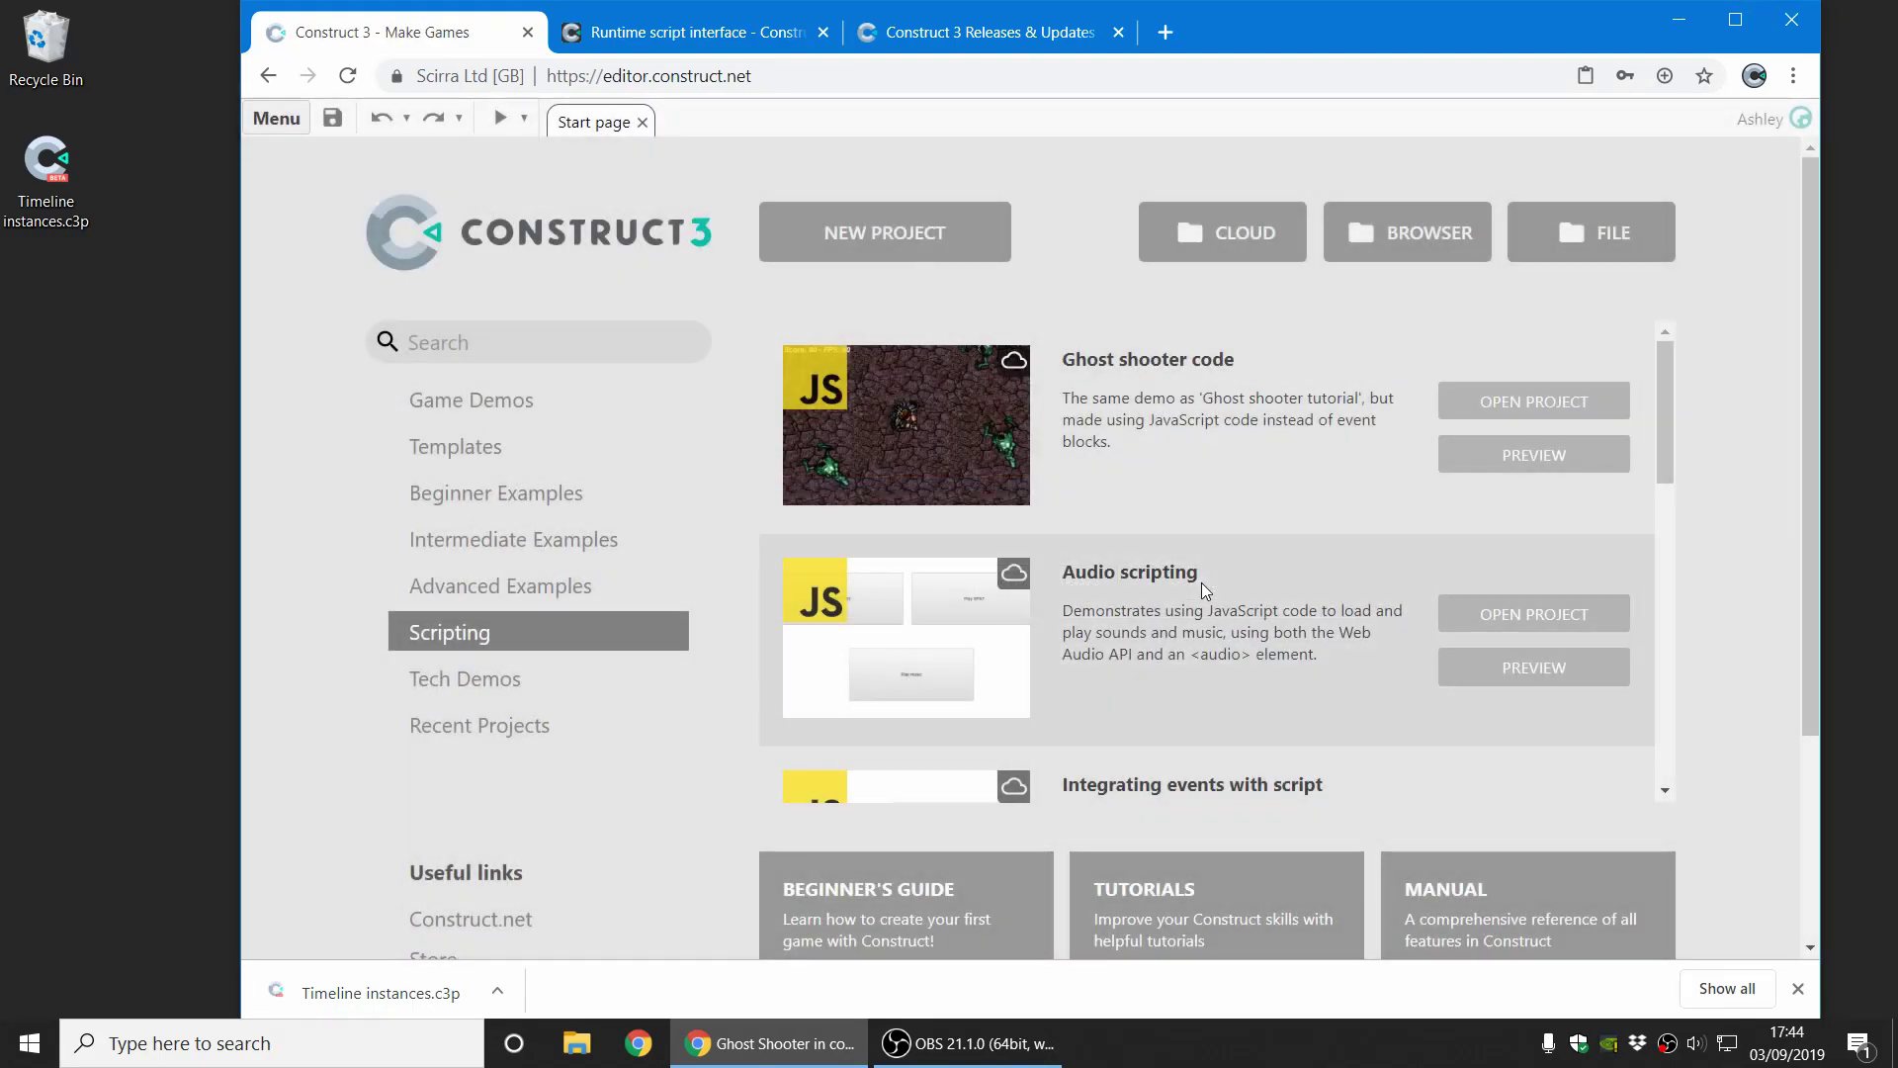
- Browse the Scripting examples and open the Ghost shooter code project again
{"action": "scroll", "coordinate": [1334, 480], "scroll_direction": "down", "scroll_amount": 3}
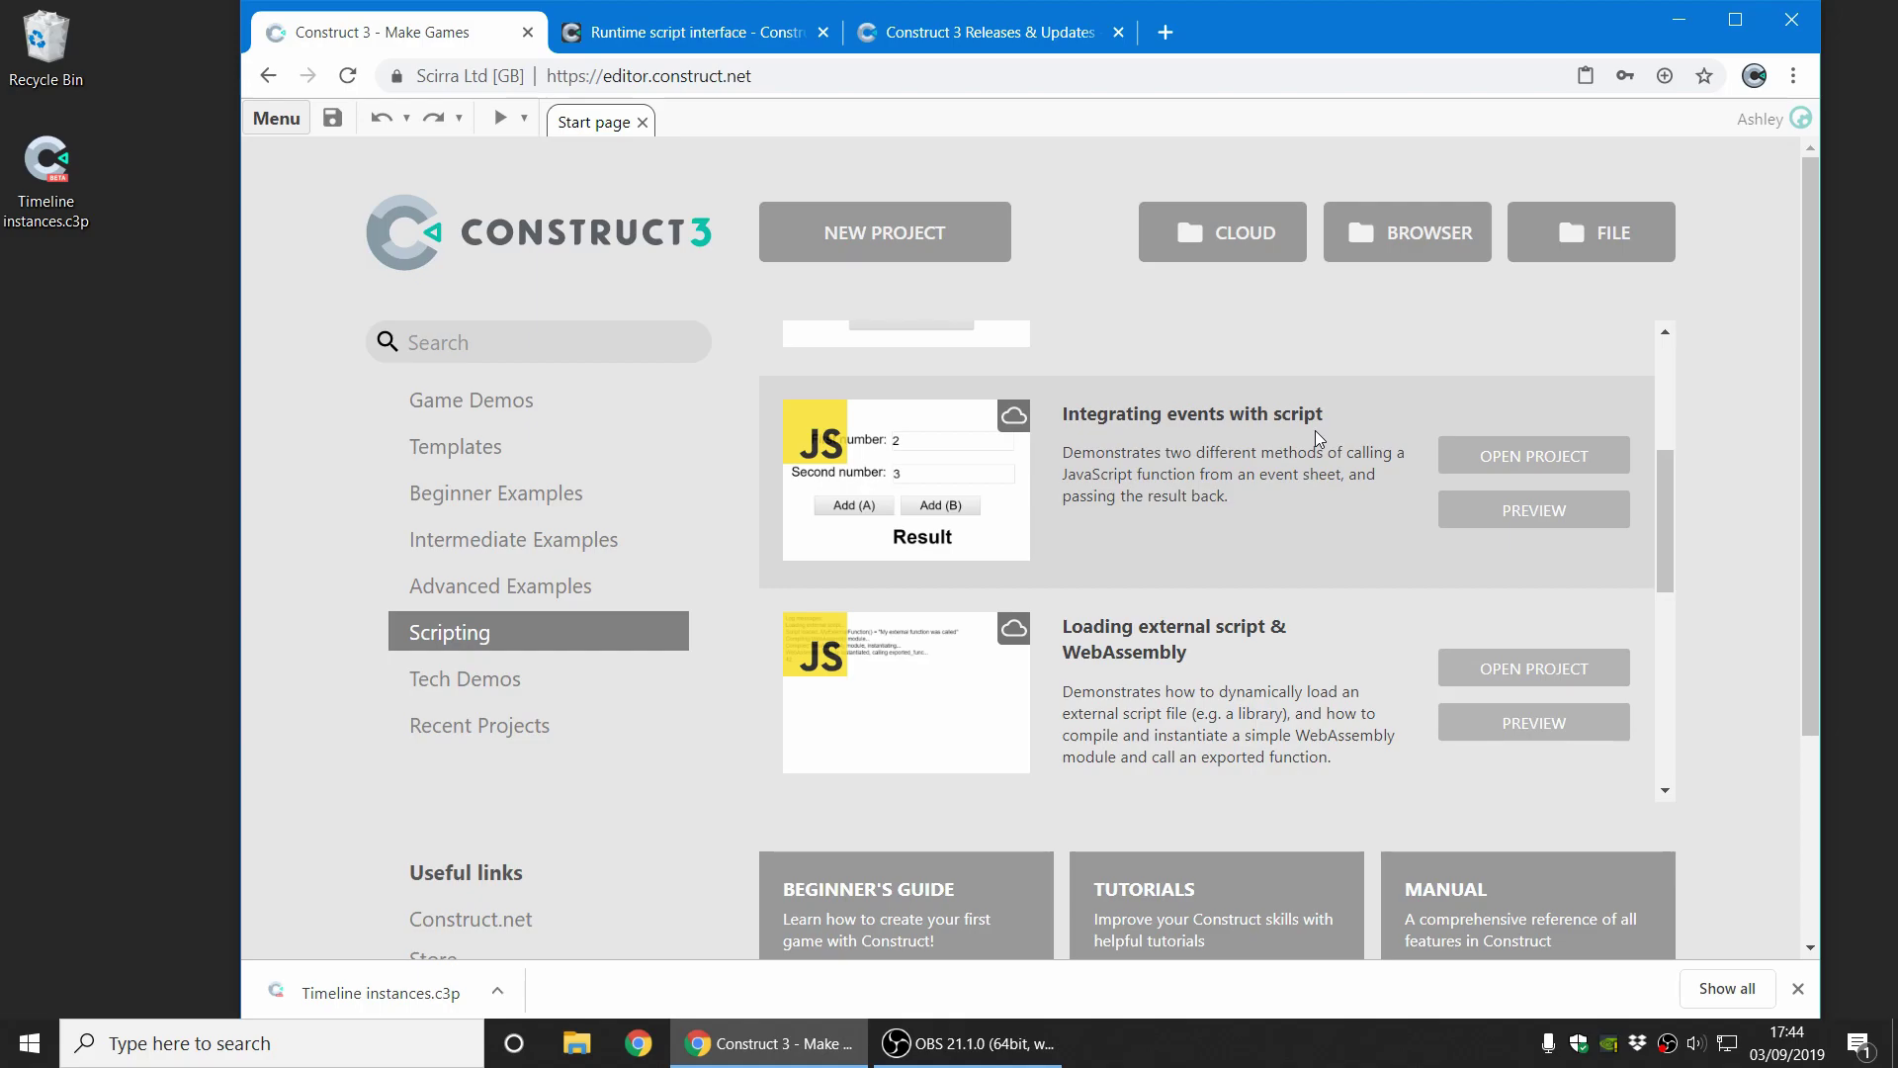
{"action": "scroll", "coordinate": [1335, 416], "scroll_direction": "up", "scroll_amount": 3}
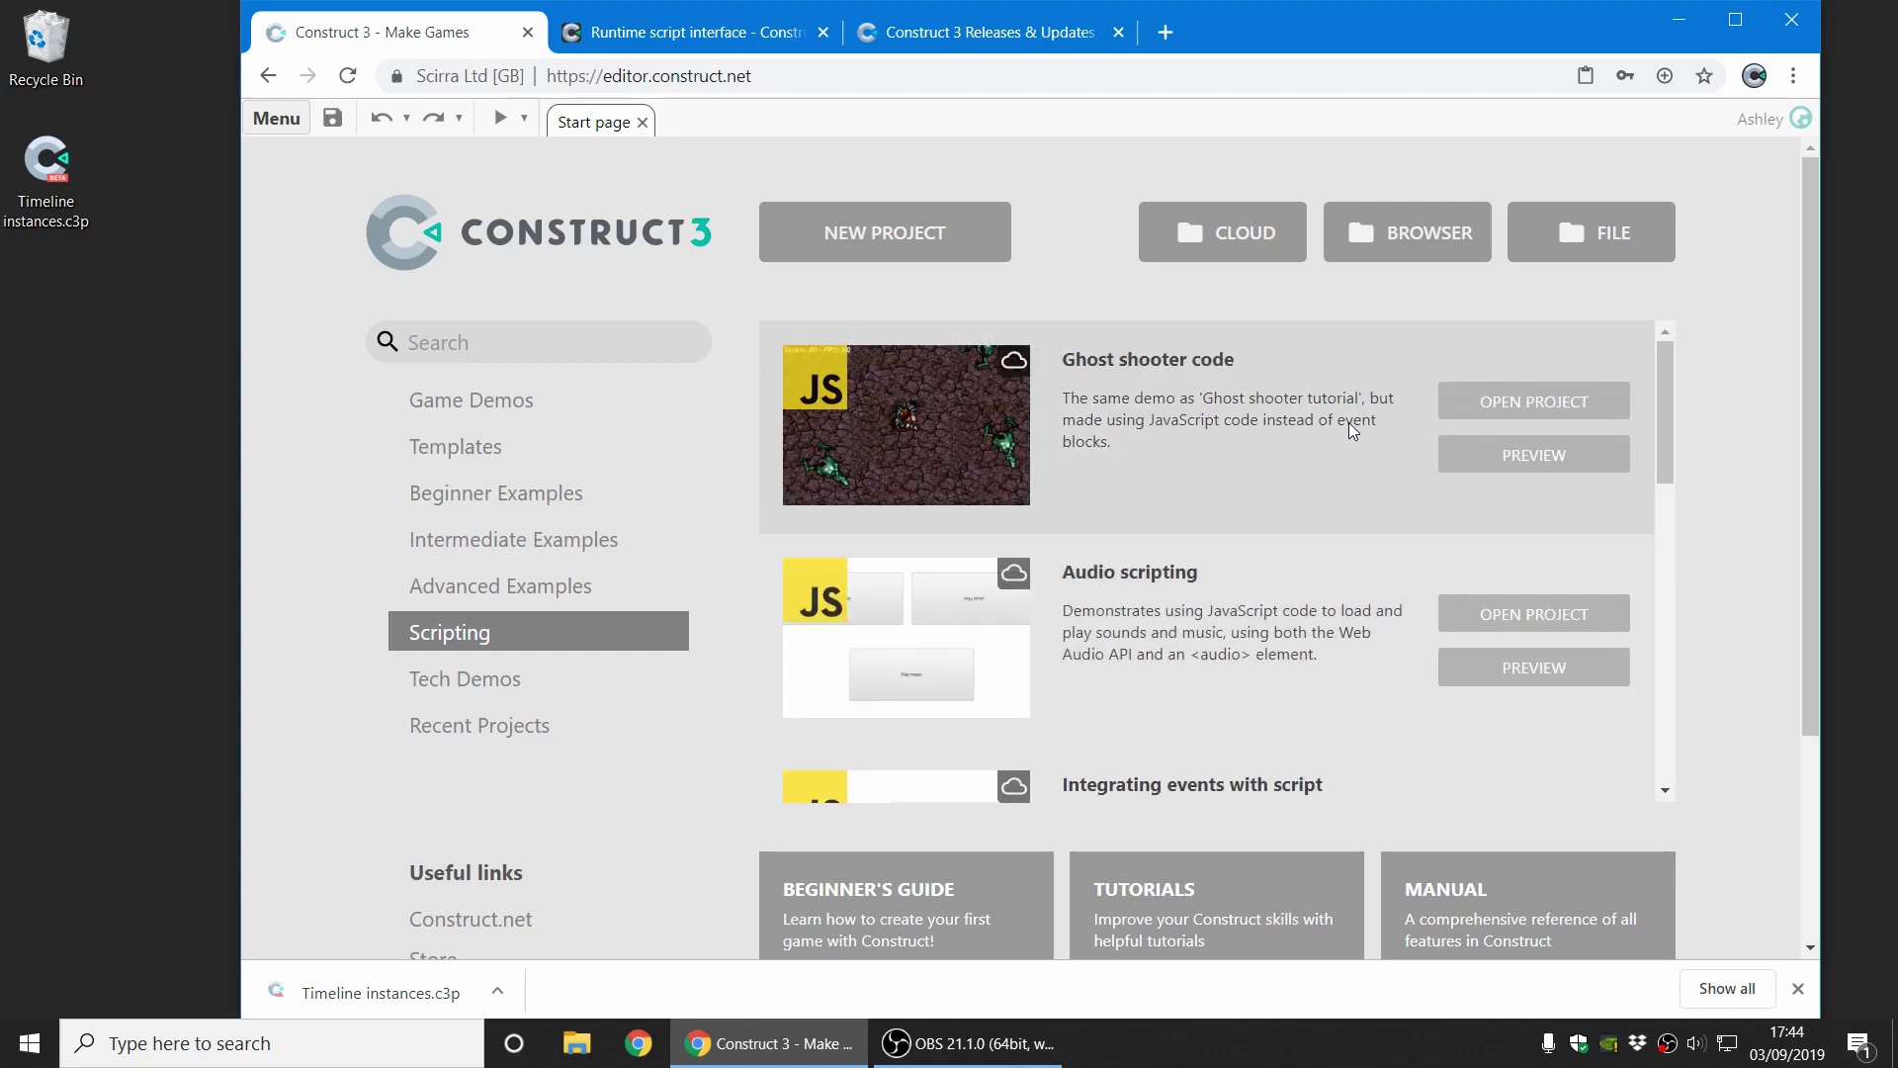
{"action": "left_click", "coordinate": [1480, 403]}
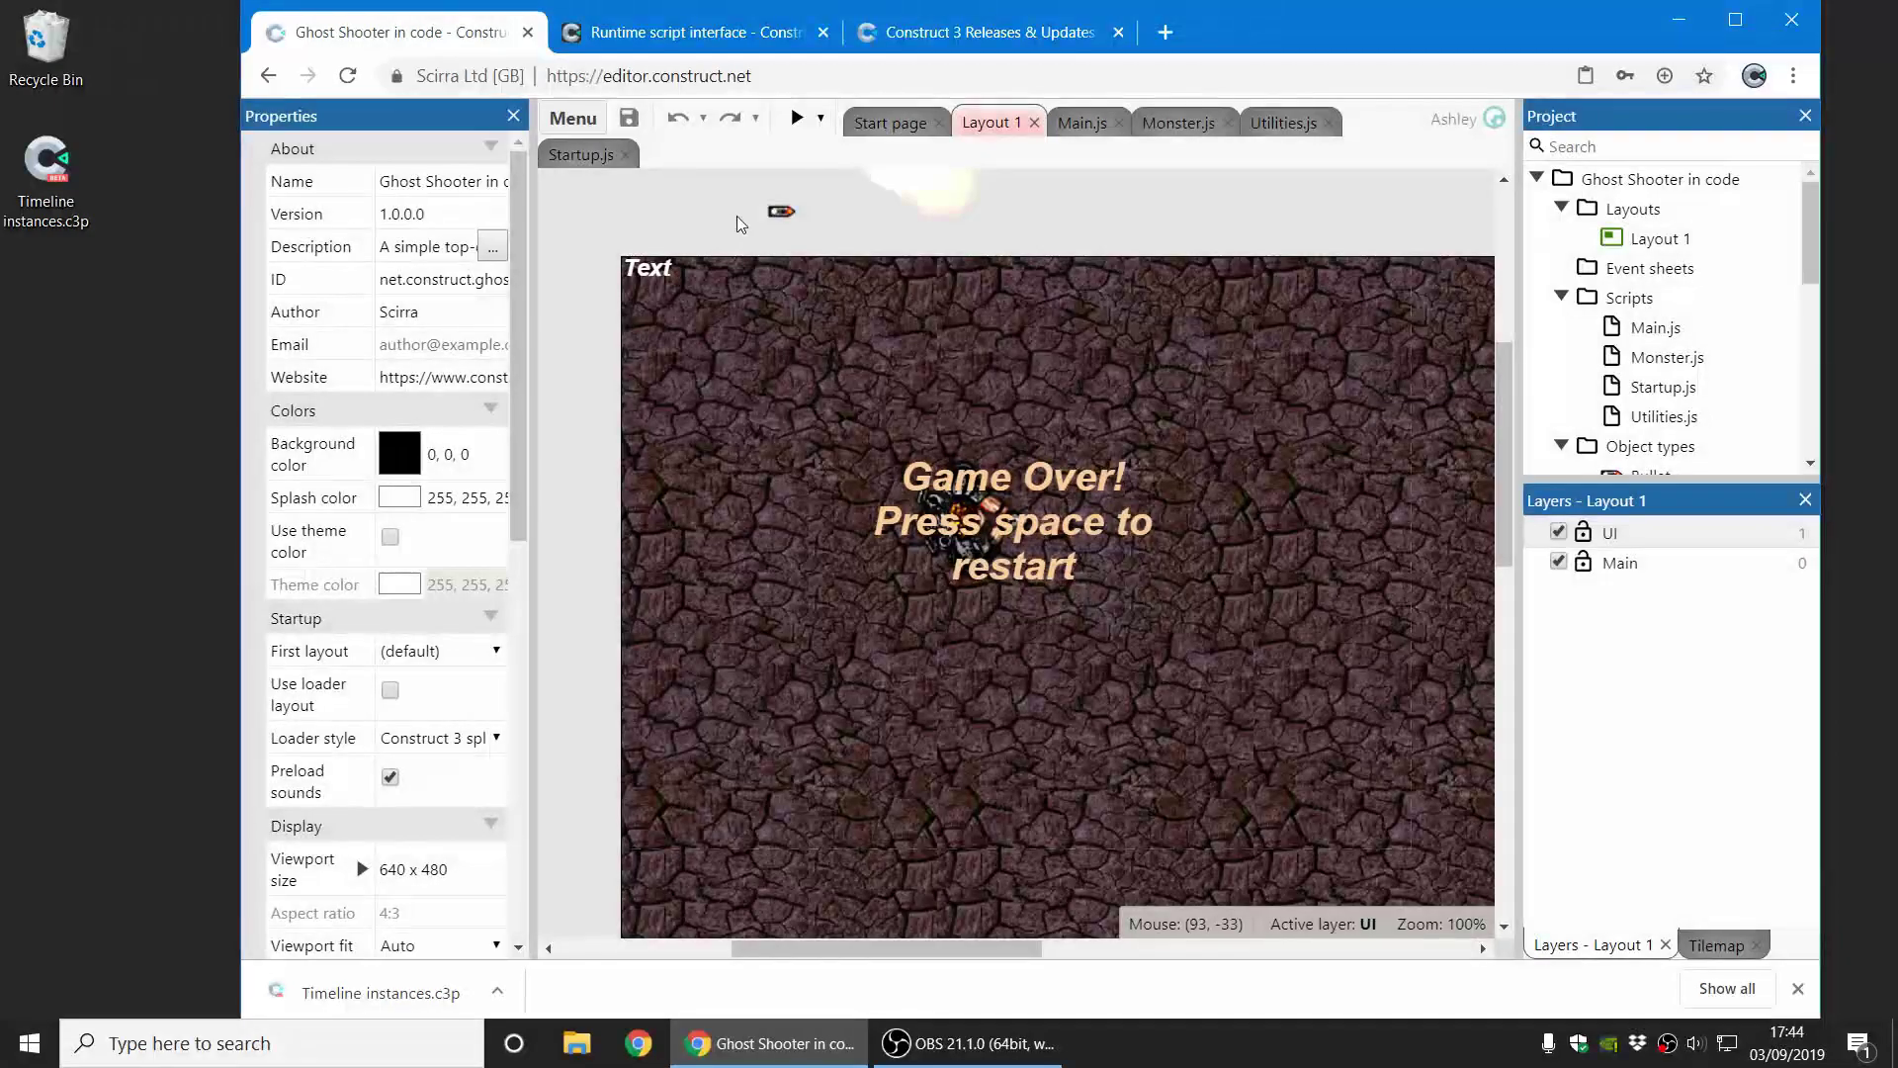
- Start a Web (HTML5) export of the project and view the available minify modes in the export options
{"action": "left_click", "coordinate": [572, 117]}
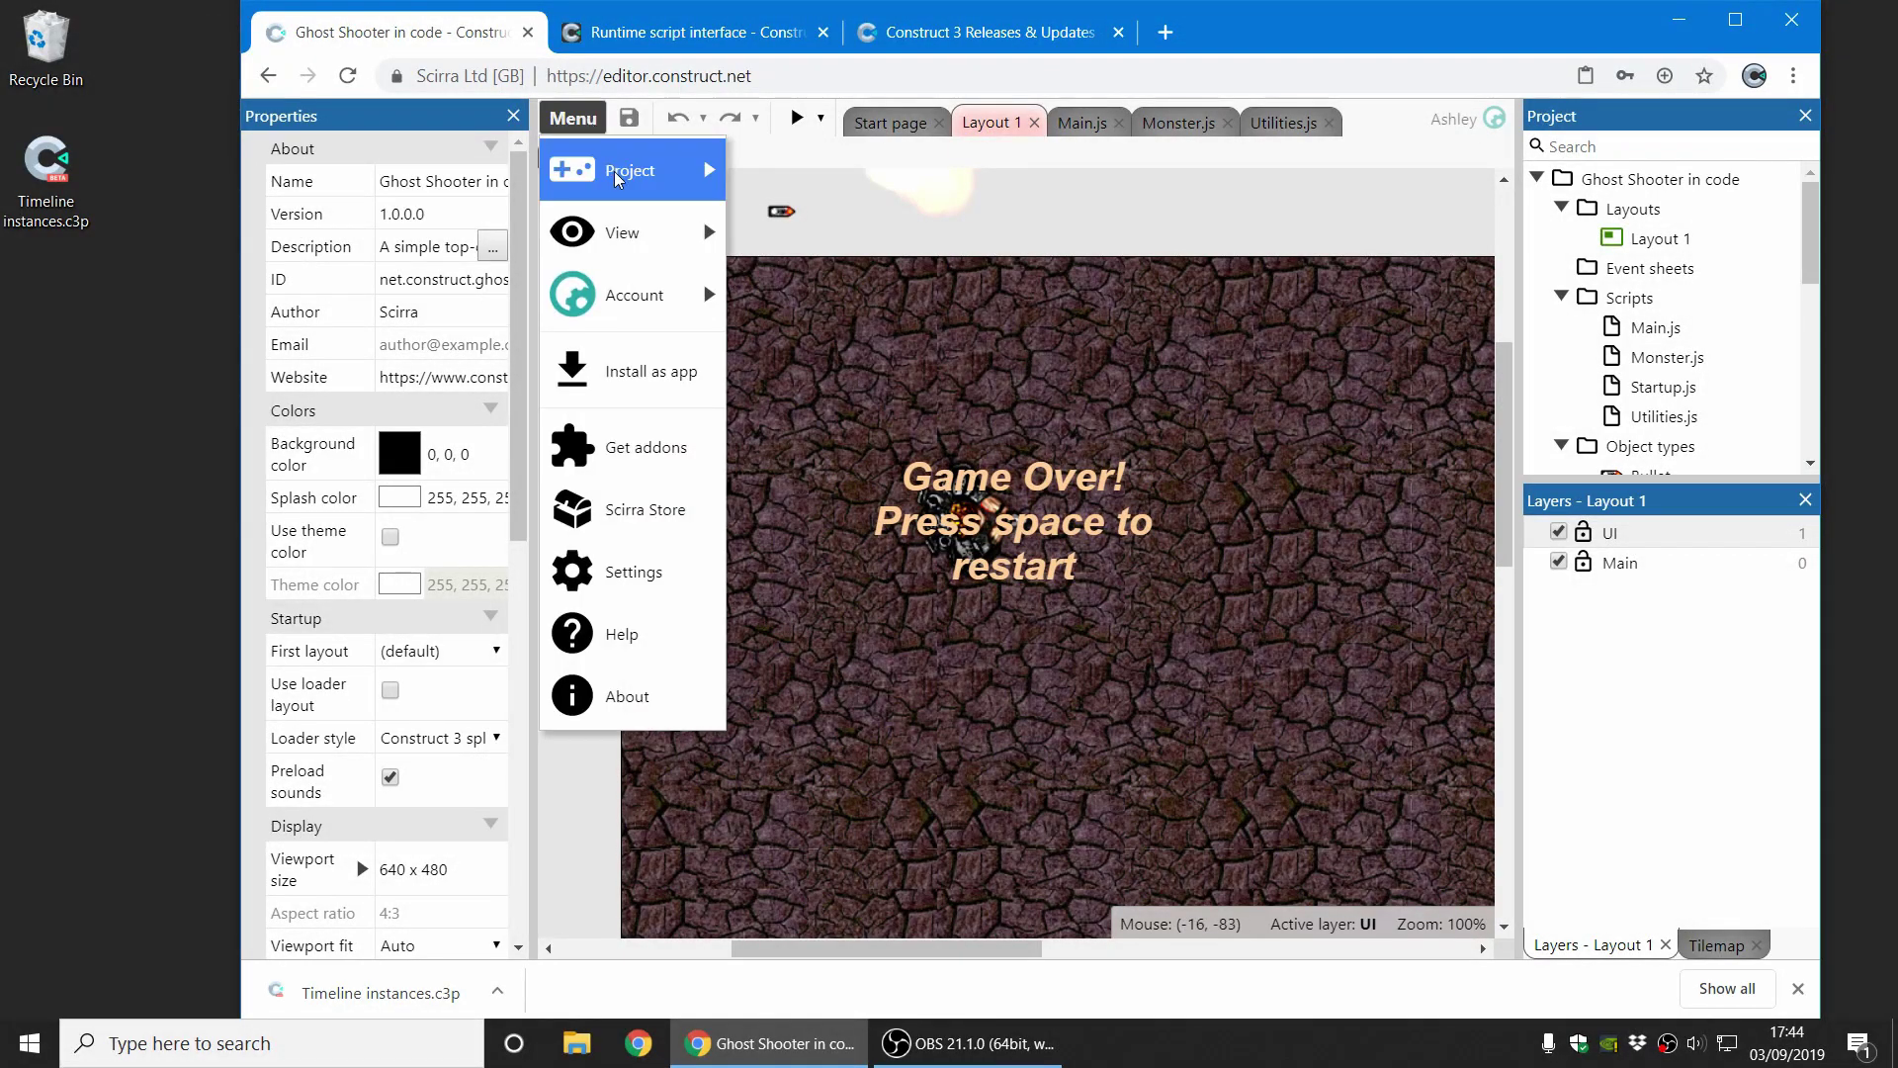
{"action": "mouse_move", "coordinate": [633, 170]}
{"action": "left_click", "coordinate": [867, 501]}
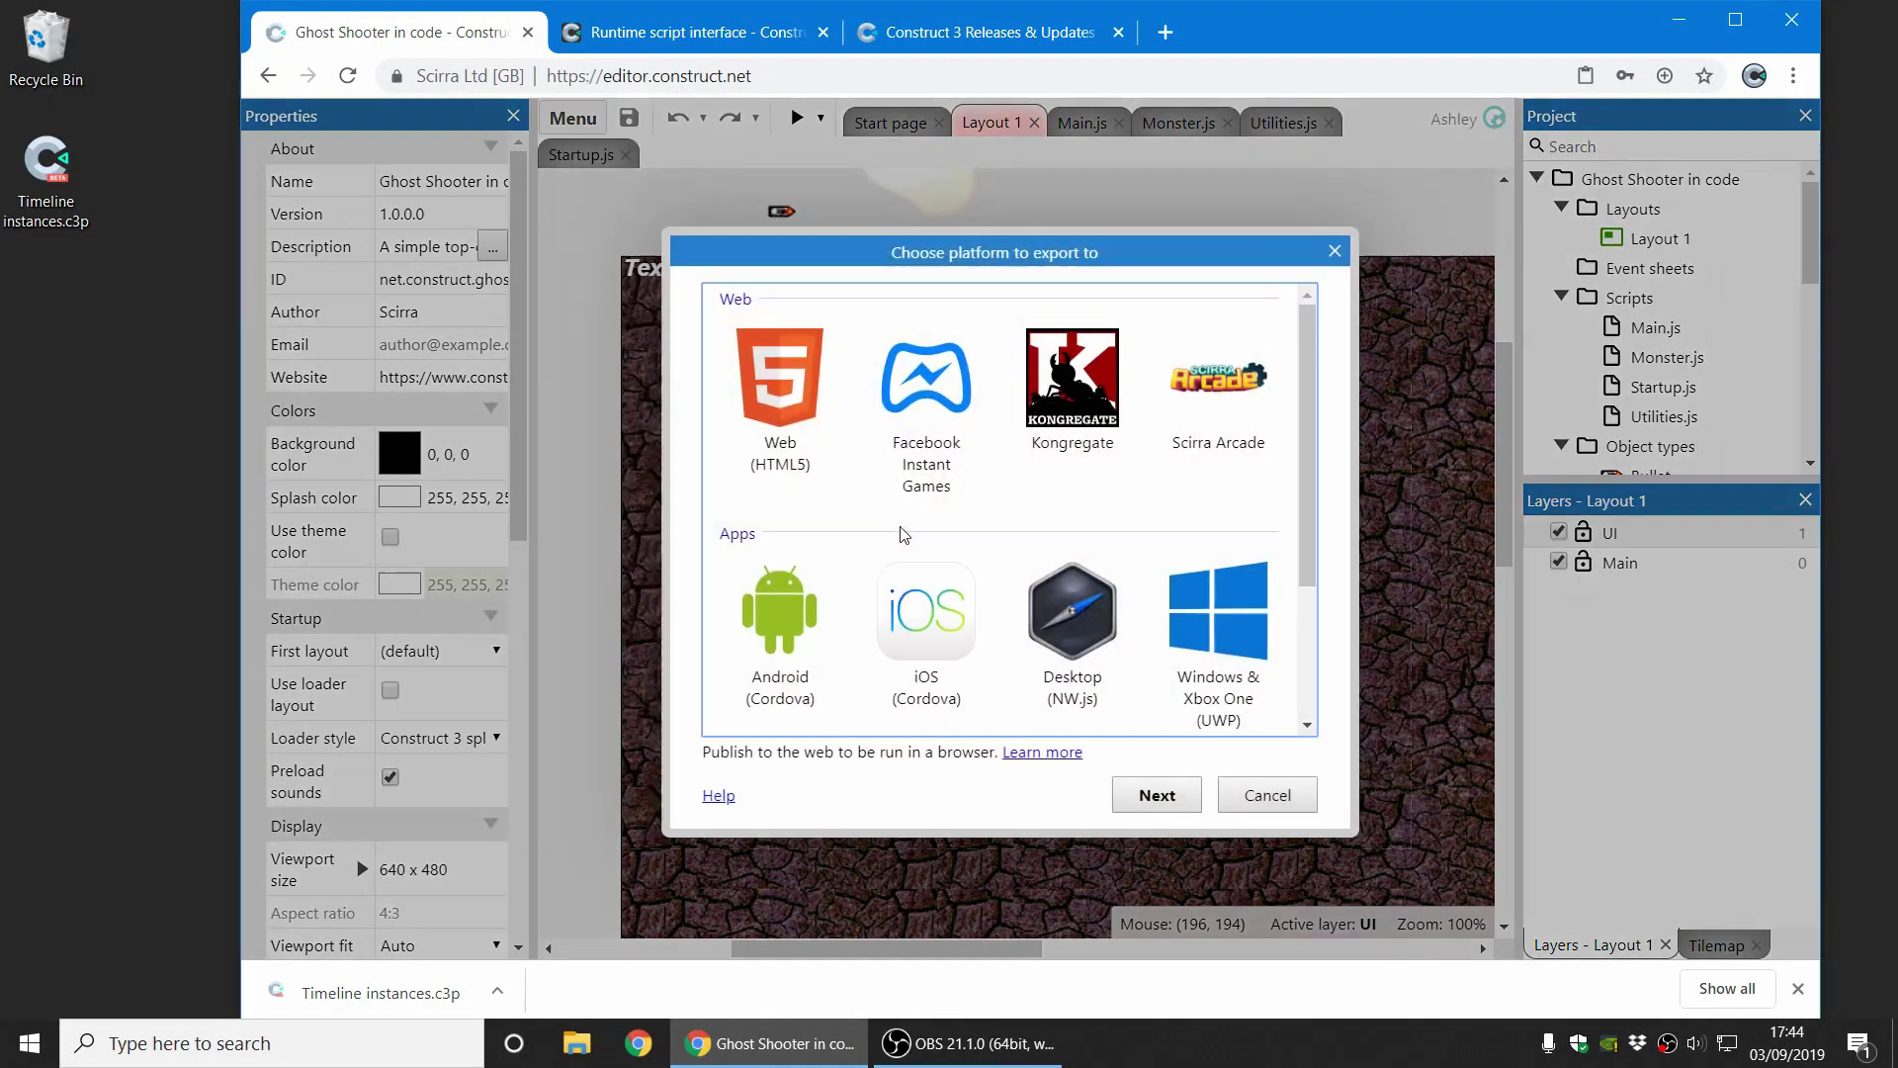
{"action": "double_click", "coordinate": [808, 397]}
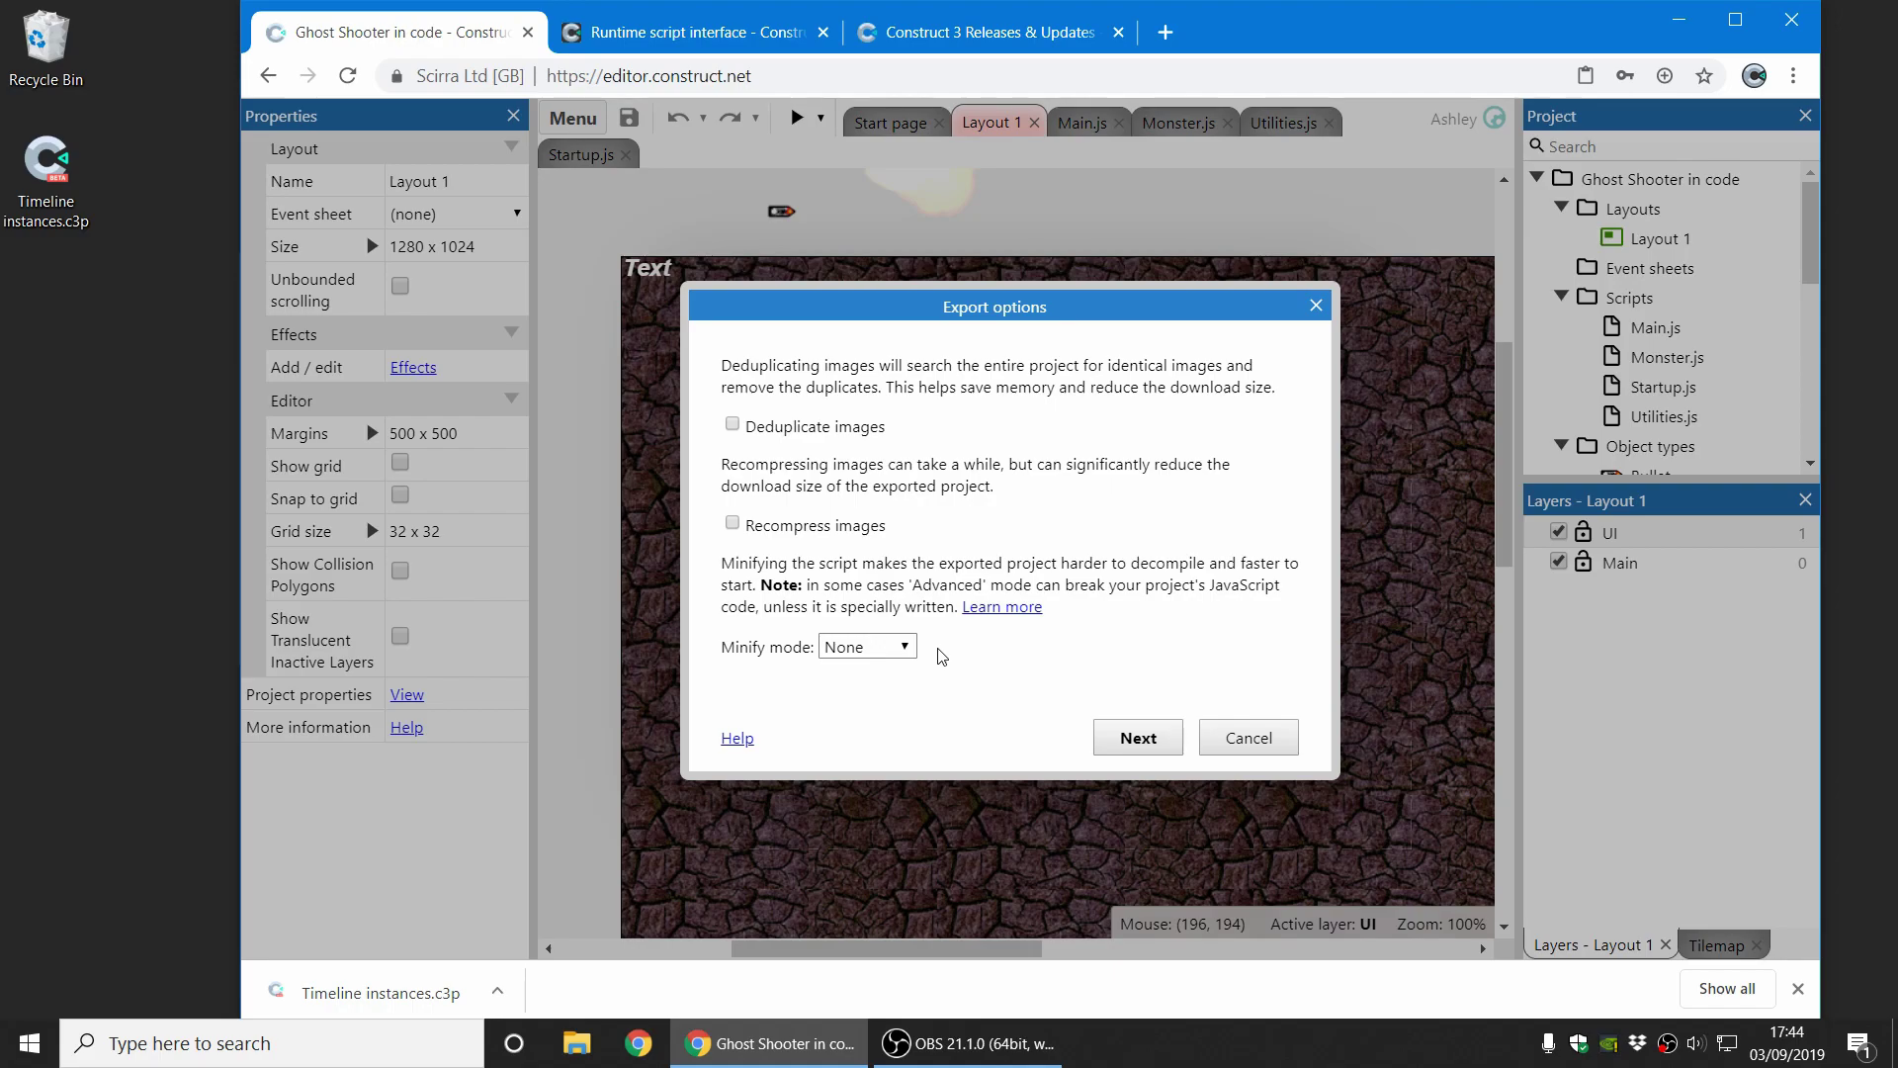
{"action": "left_click", "coordinate": [875, 647]}
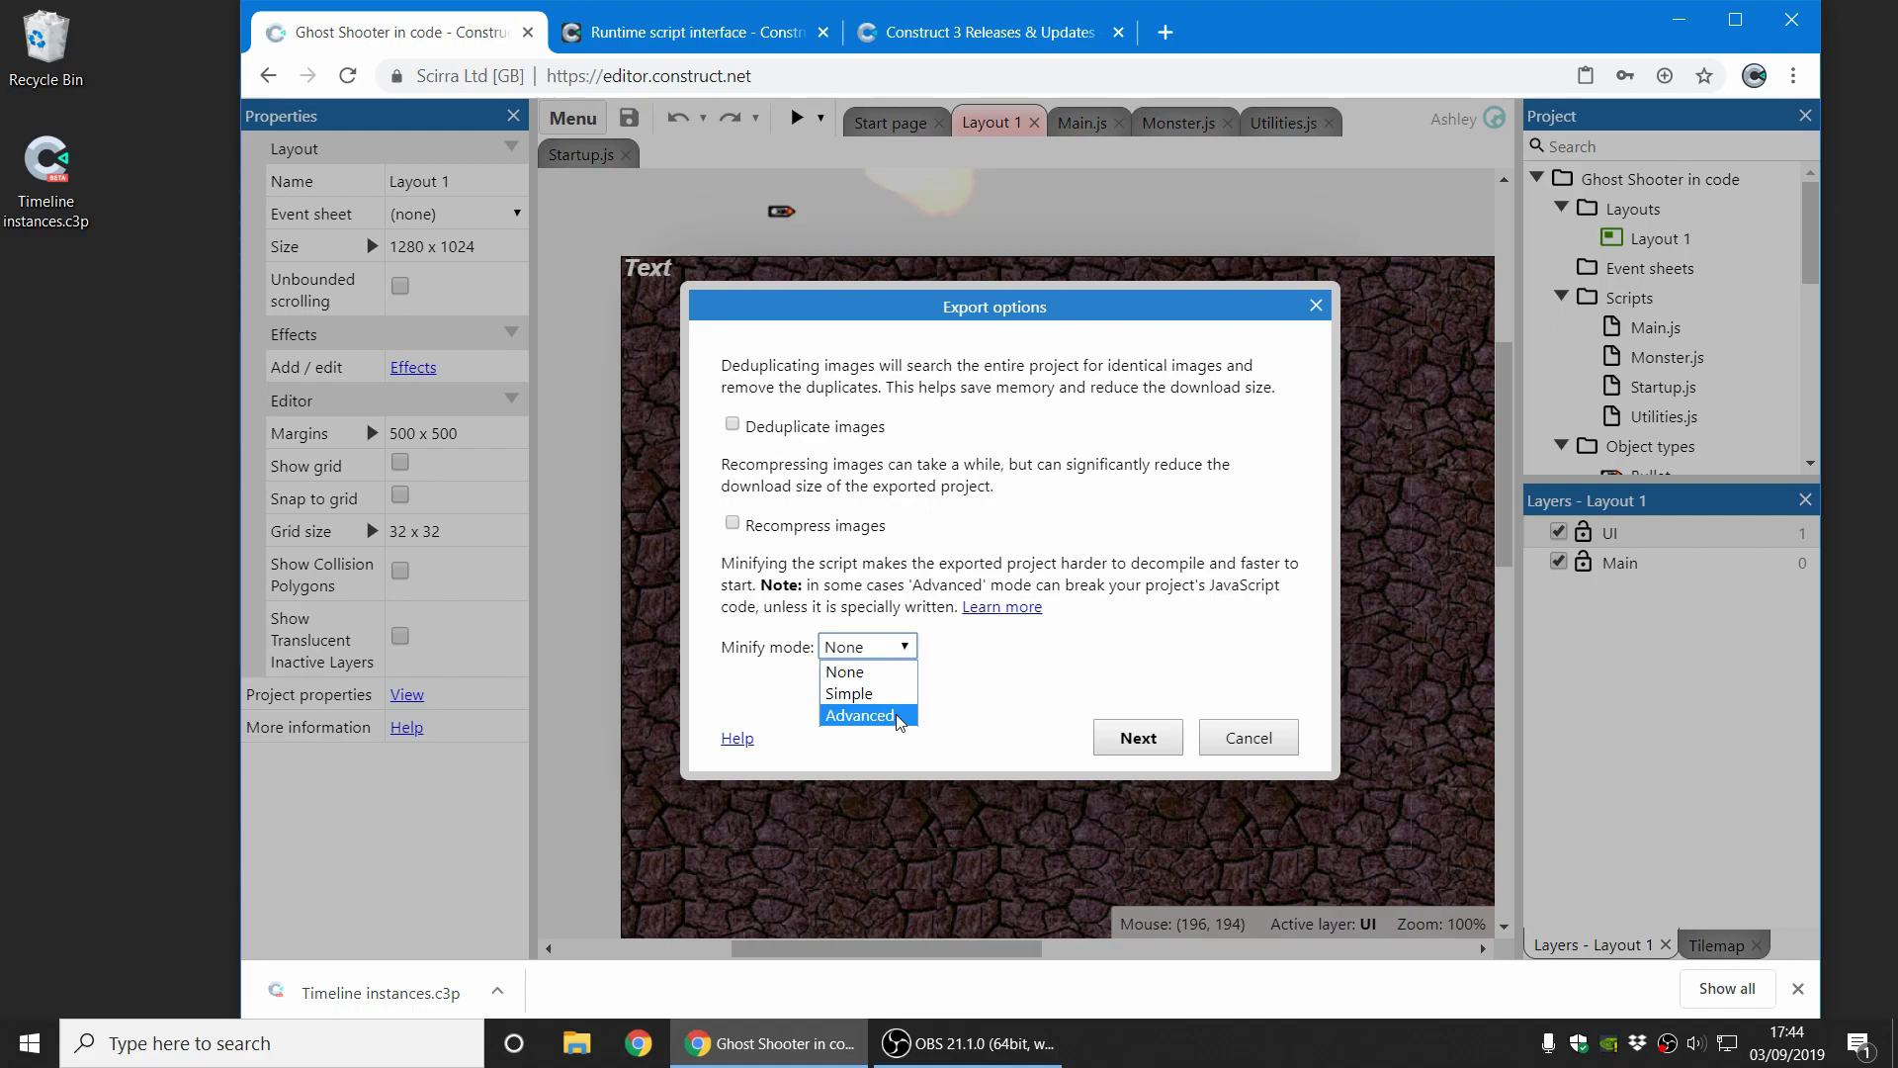
{"action": "left_click", "coordinate": [1004, 695]}
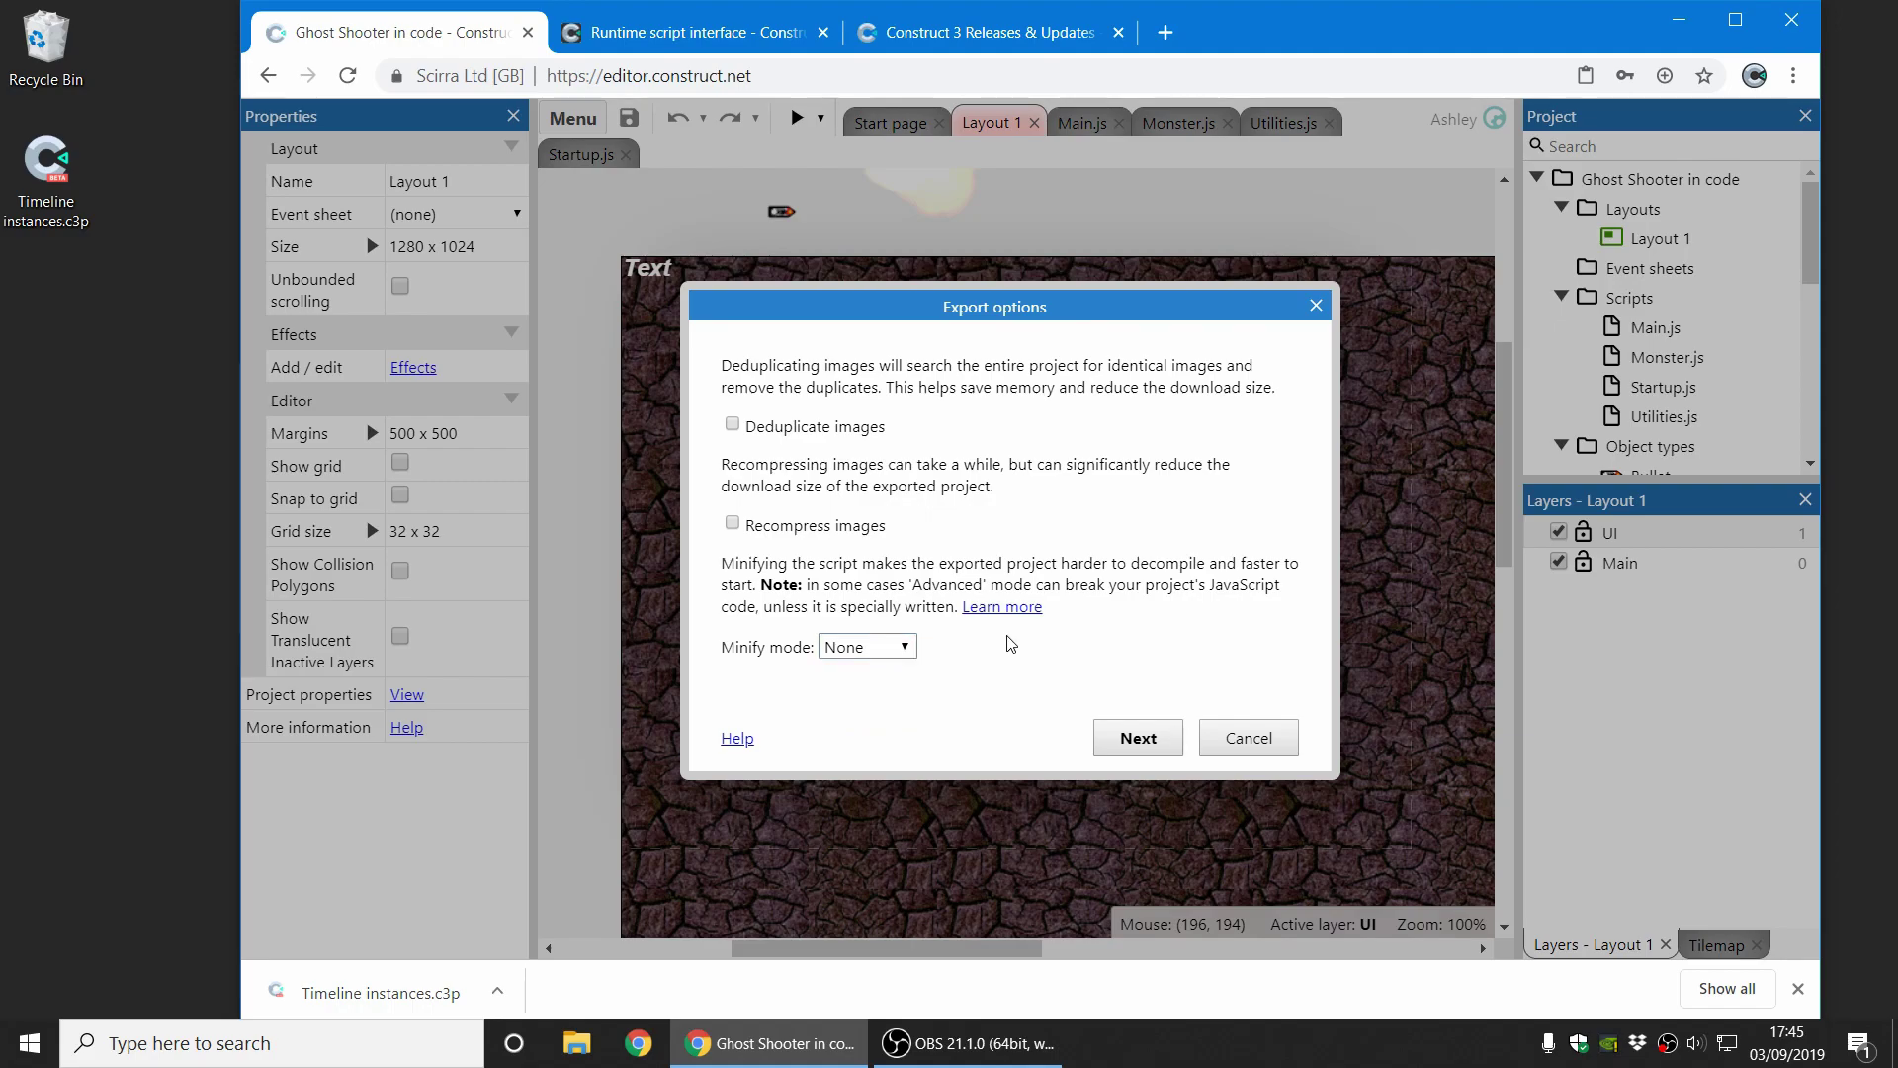
- Open the manual's guide on exporting with advanced minification and read through property mangling, avoiding renaming, built-in names and consistent syntax
{"action": "left_click", "coordinate": [1024, 608]}
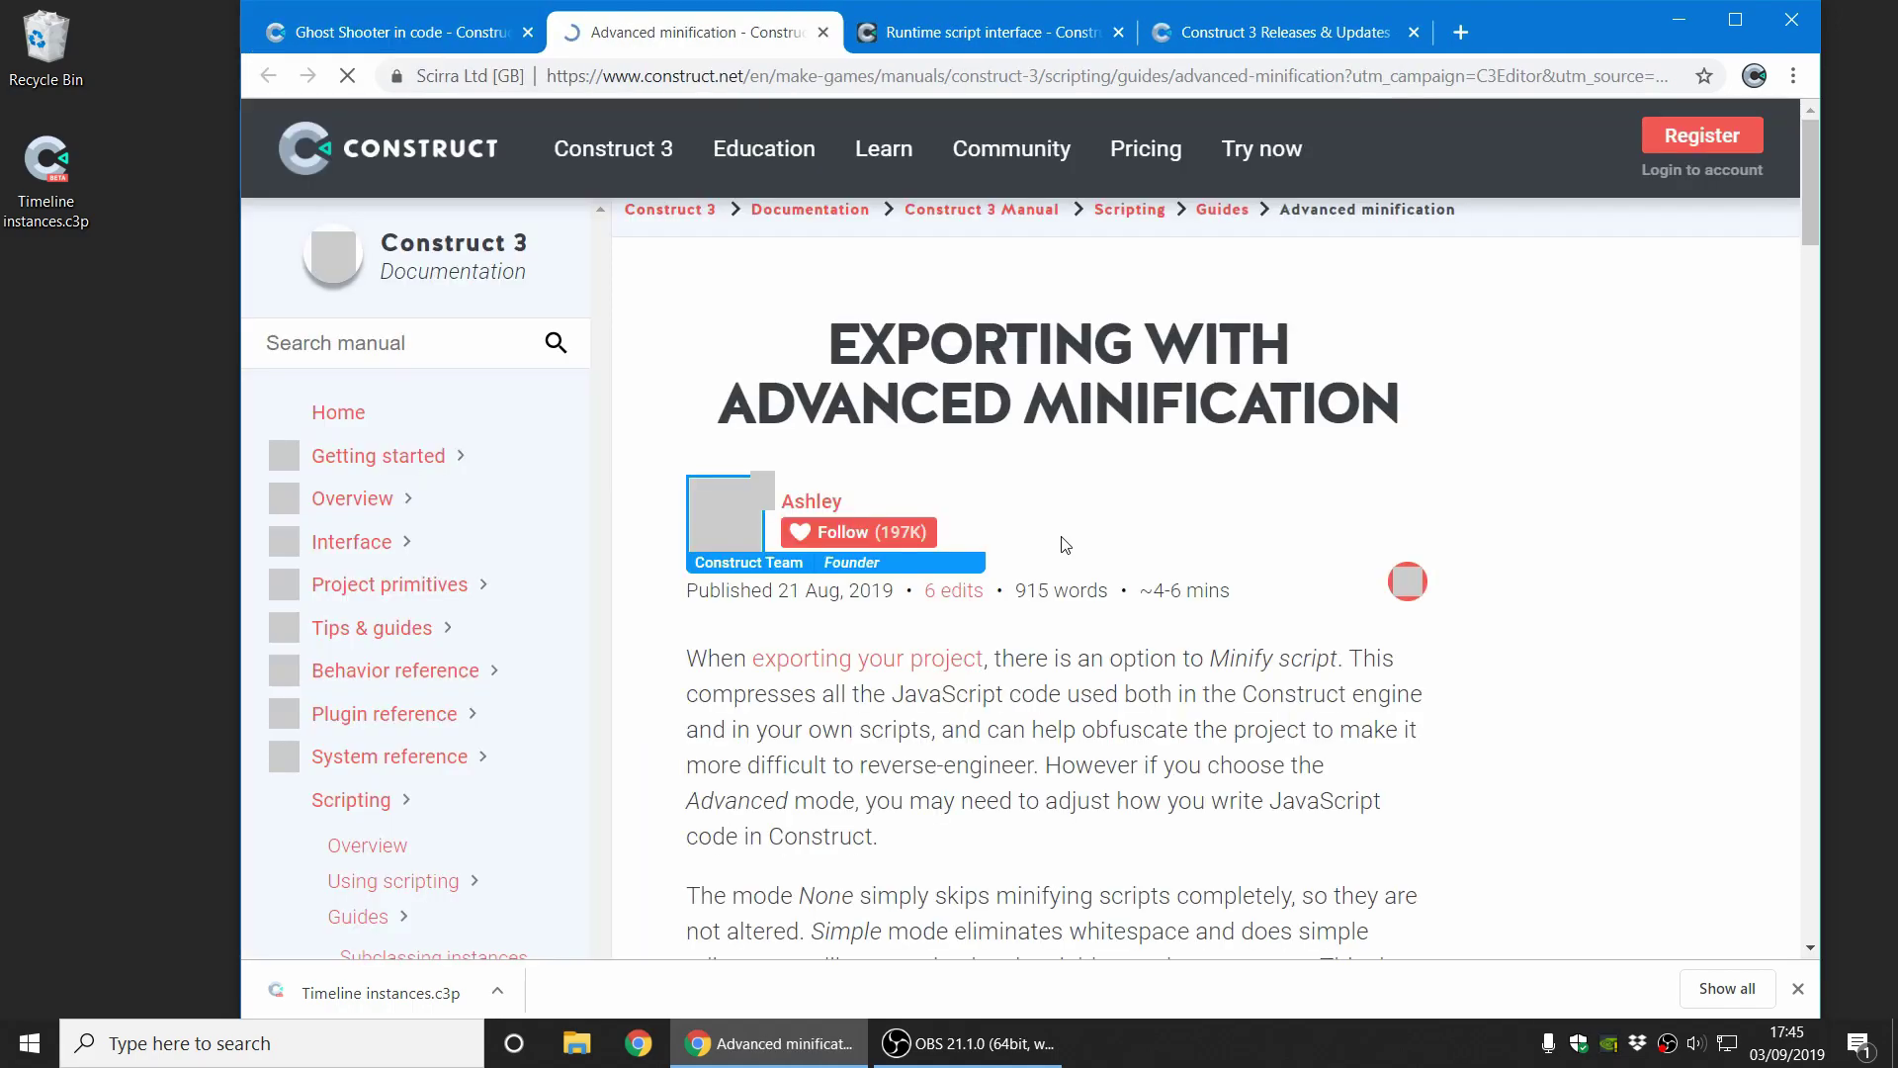
{"action": "scroll", "coordinate": [1567, 750], "scroll_direction": "down", "scroll_amount": 3}
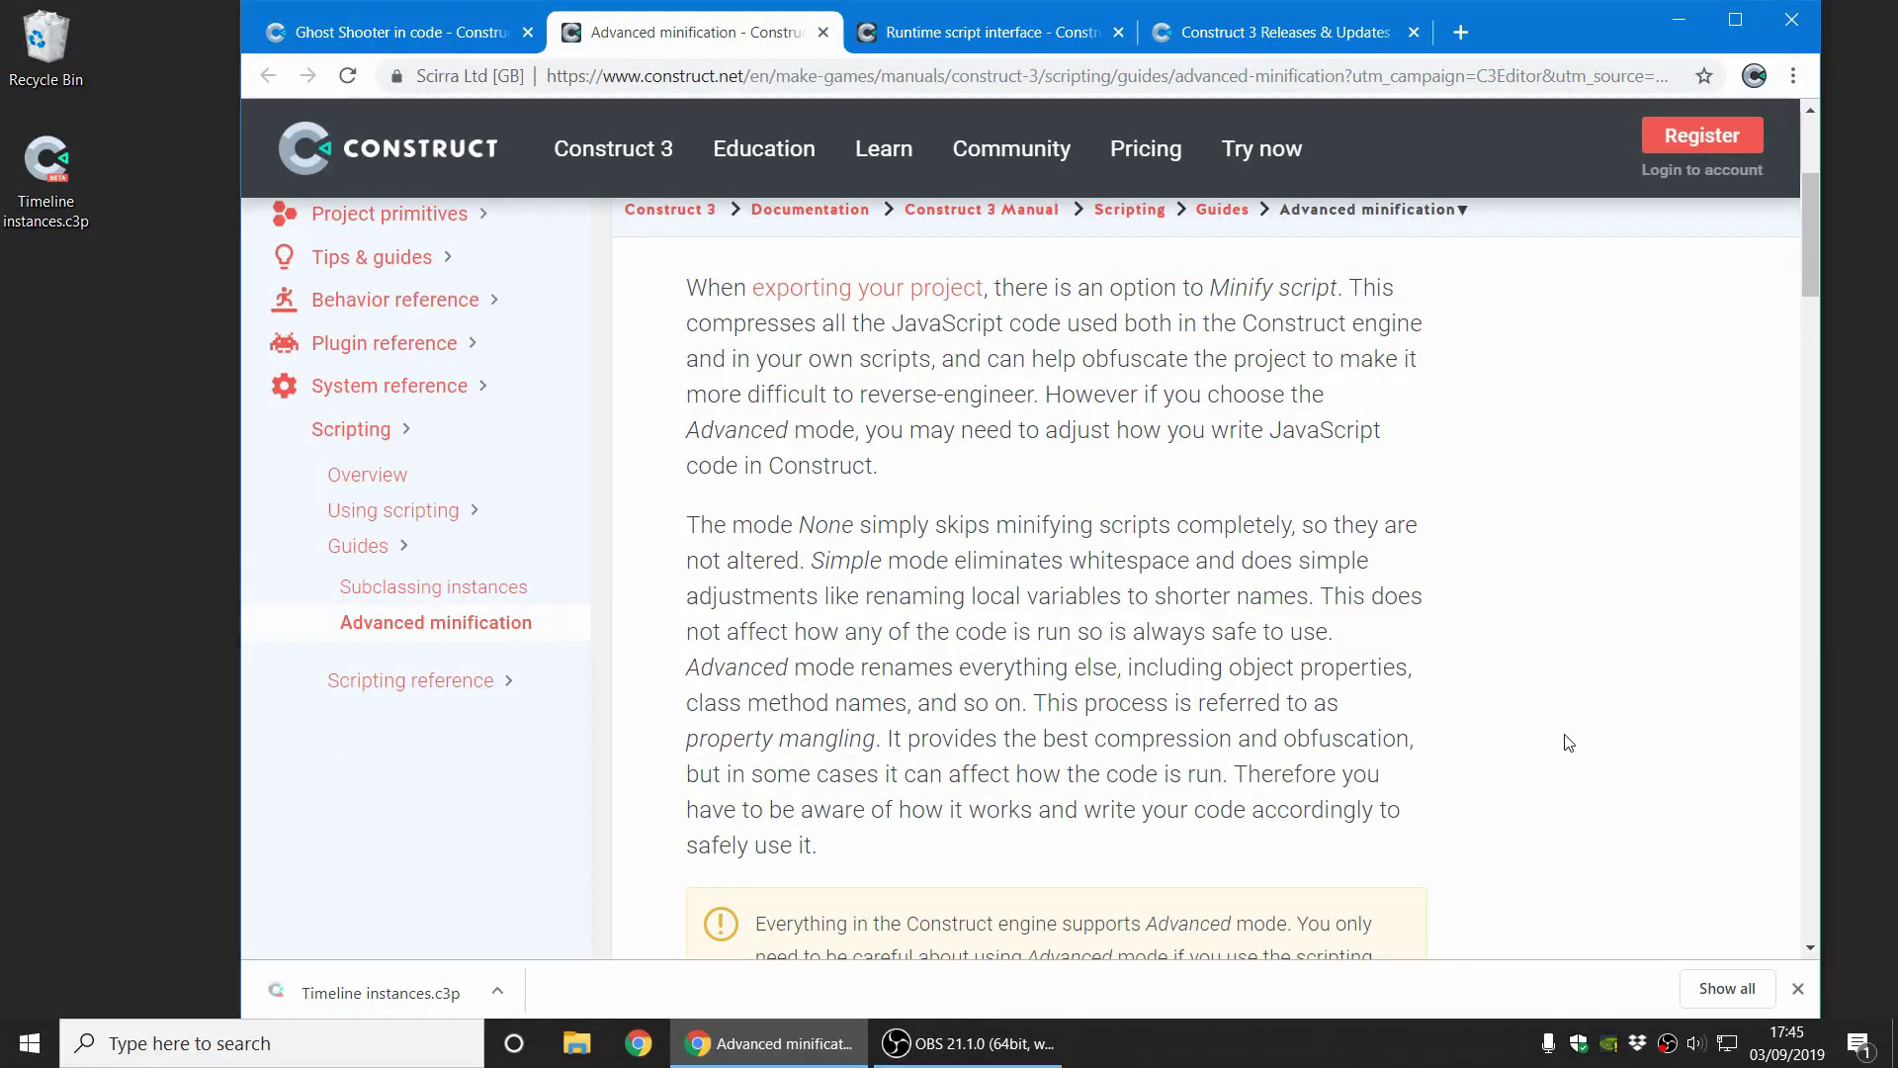
{"action": "scroll", "coordinate": [1567, 741], "scroll_direction": "down", "scroll_amount": 6}
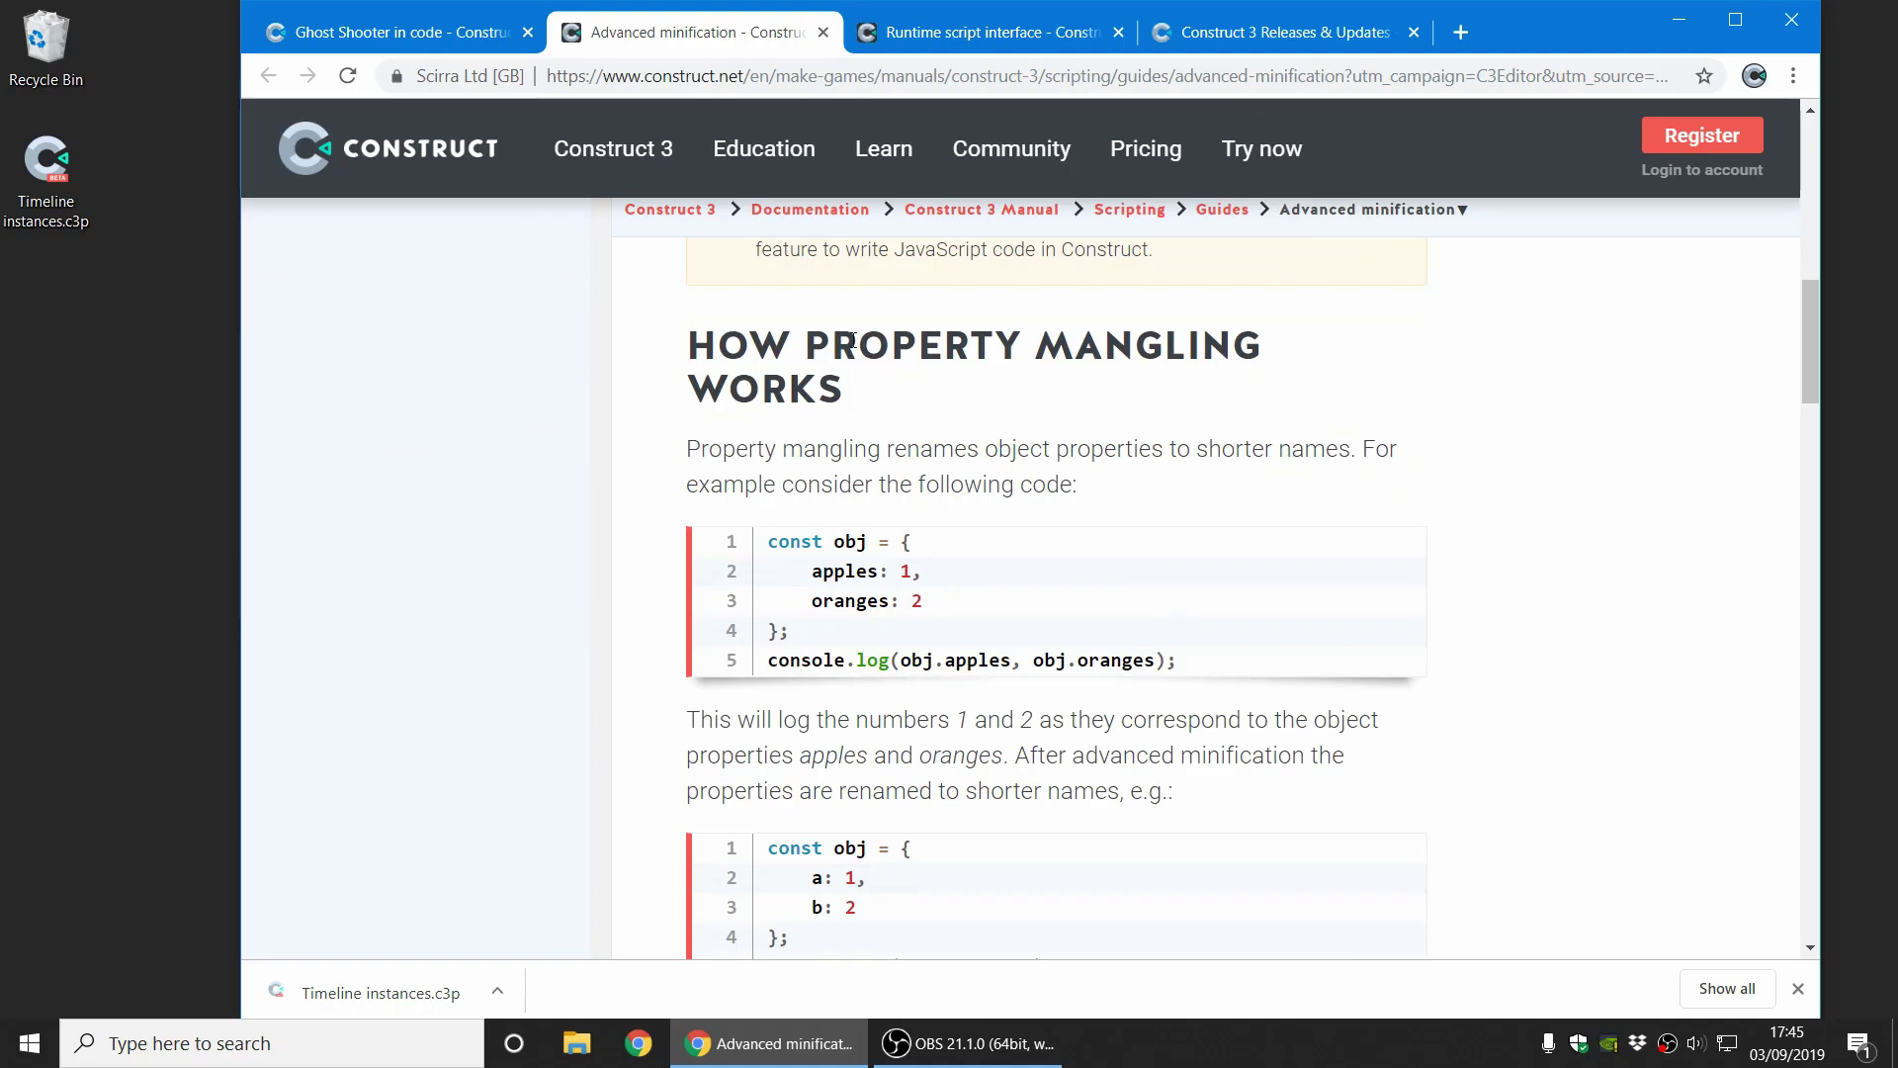
{"action": "scroll", "coordinate": [1567, 522], "scroll_direction": "down", "scroll_amount": 5}
{"action": "scroll", "coordinate": [1570, 526], "scroll_direction": "down", "scroll_amount": 7}
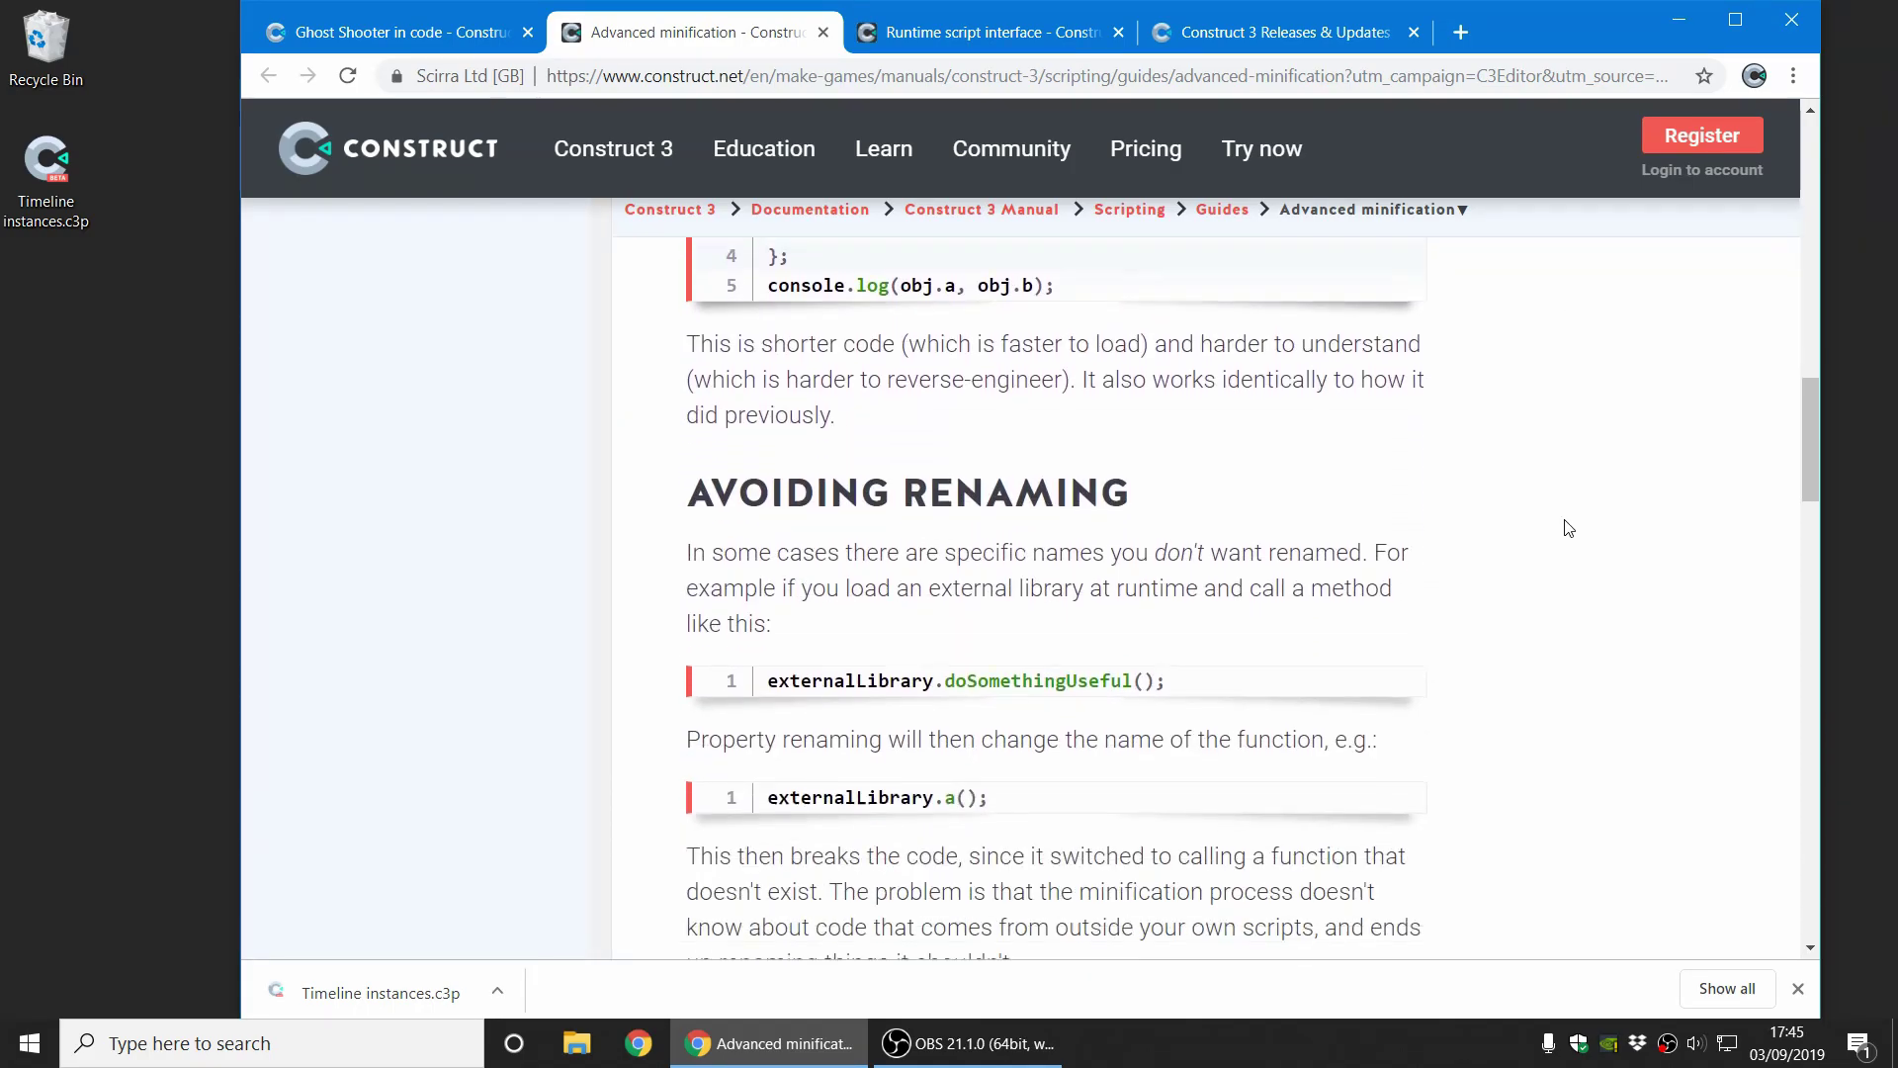
{"action": "scroll", "coordinate": [1569, 529], "scroll_direction": "down", "scroll_amount": 1}
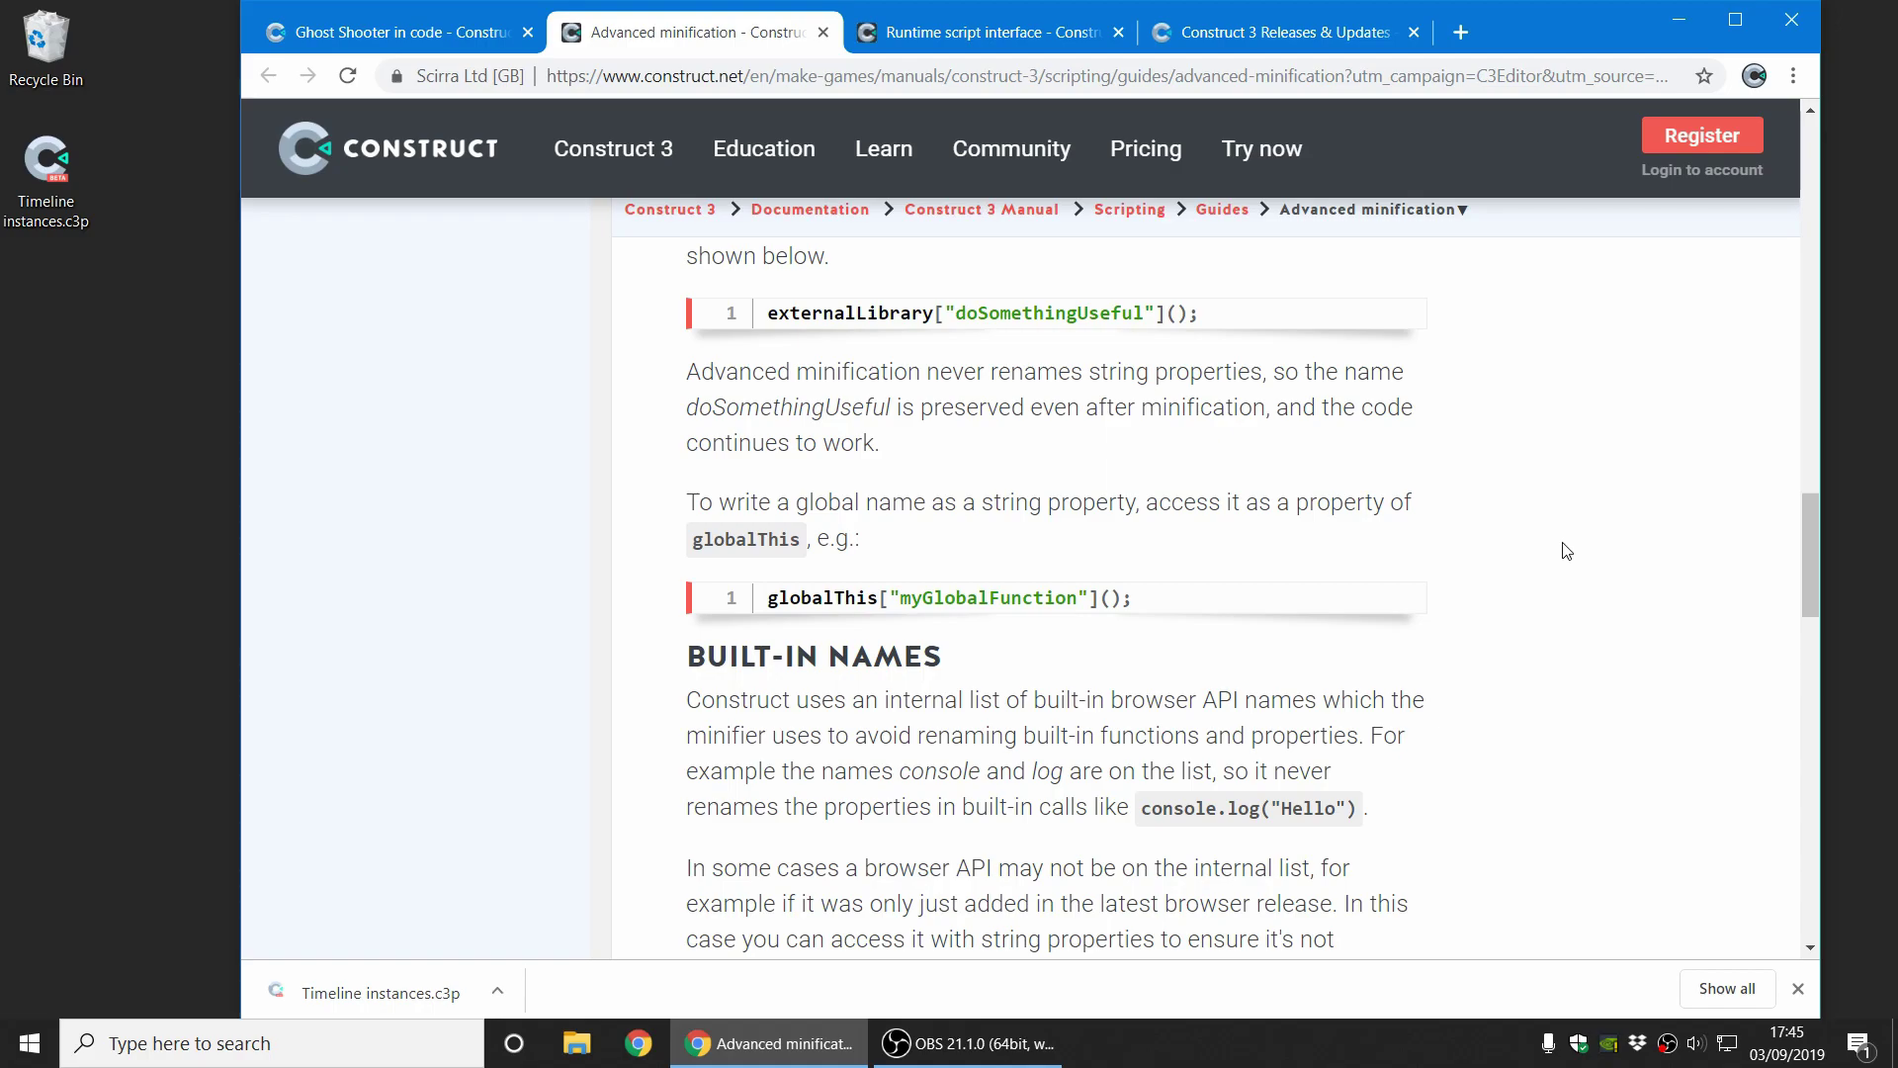
{"action": "scroll", "coordinate": [1567, 551], "scroll_direction": "down", "scroll_amount": 8}
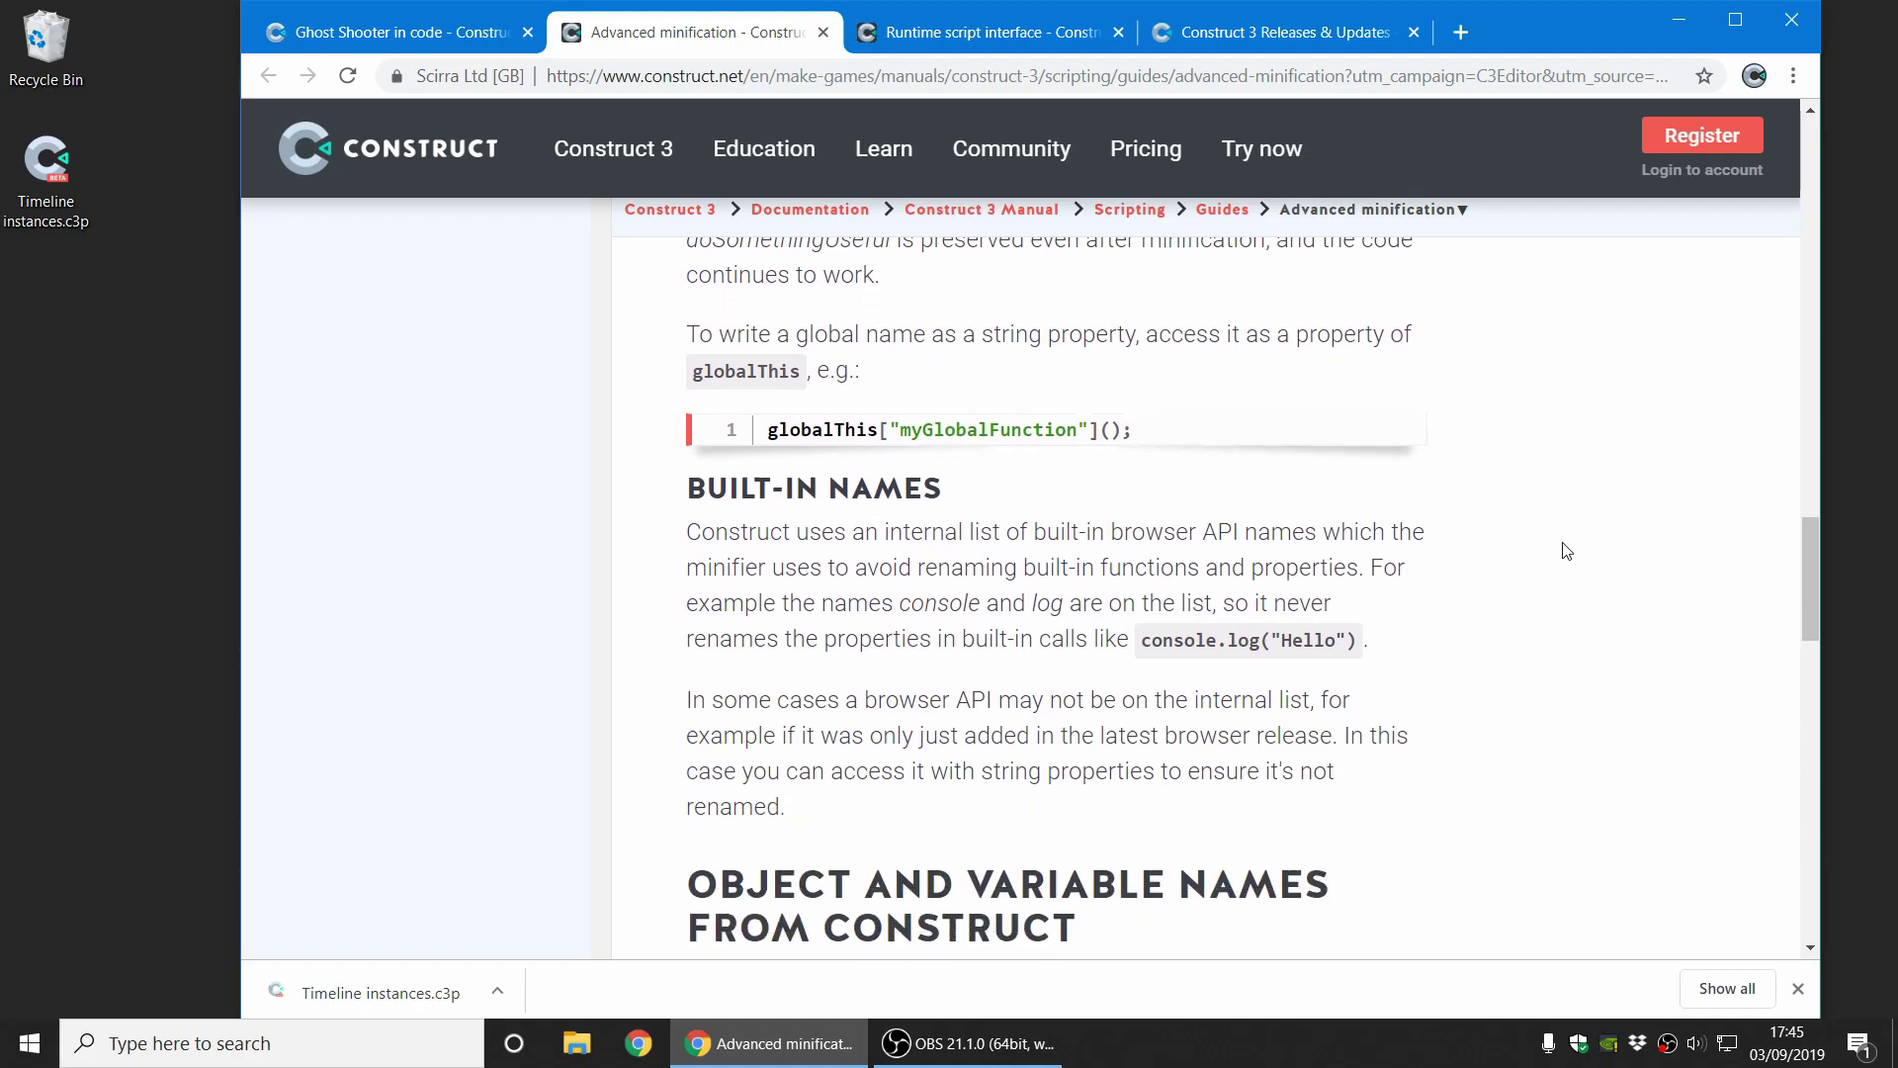
{"action": "scroll", "coordinate": [1567, 553], "scroll_direction": "down", "scroll_amount": 4}
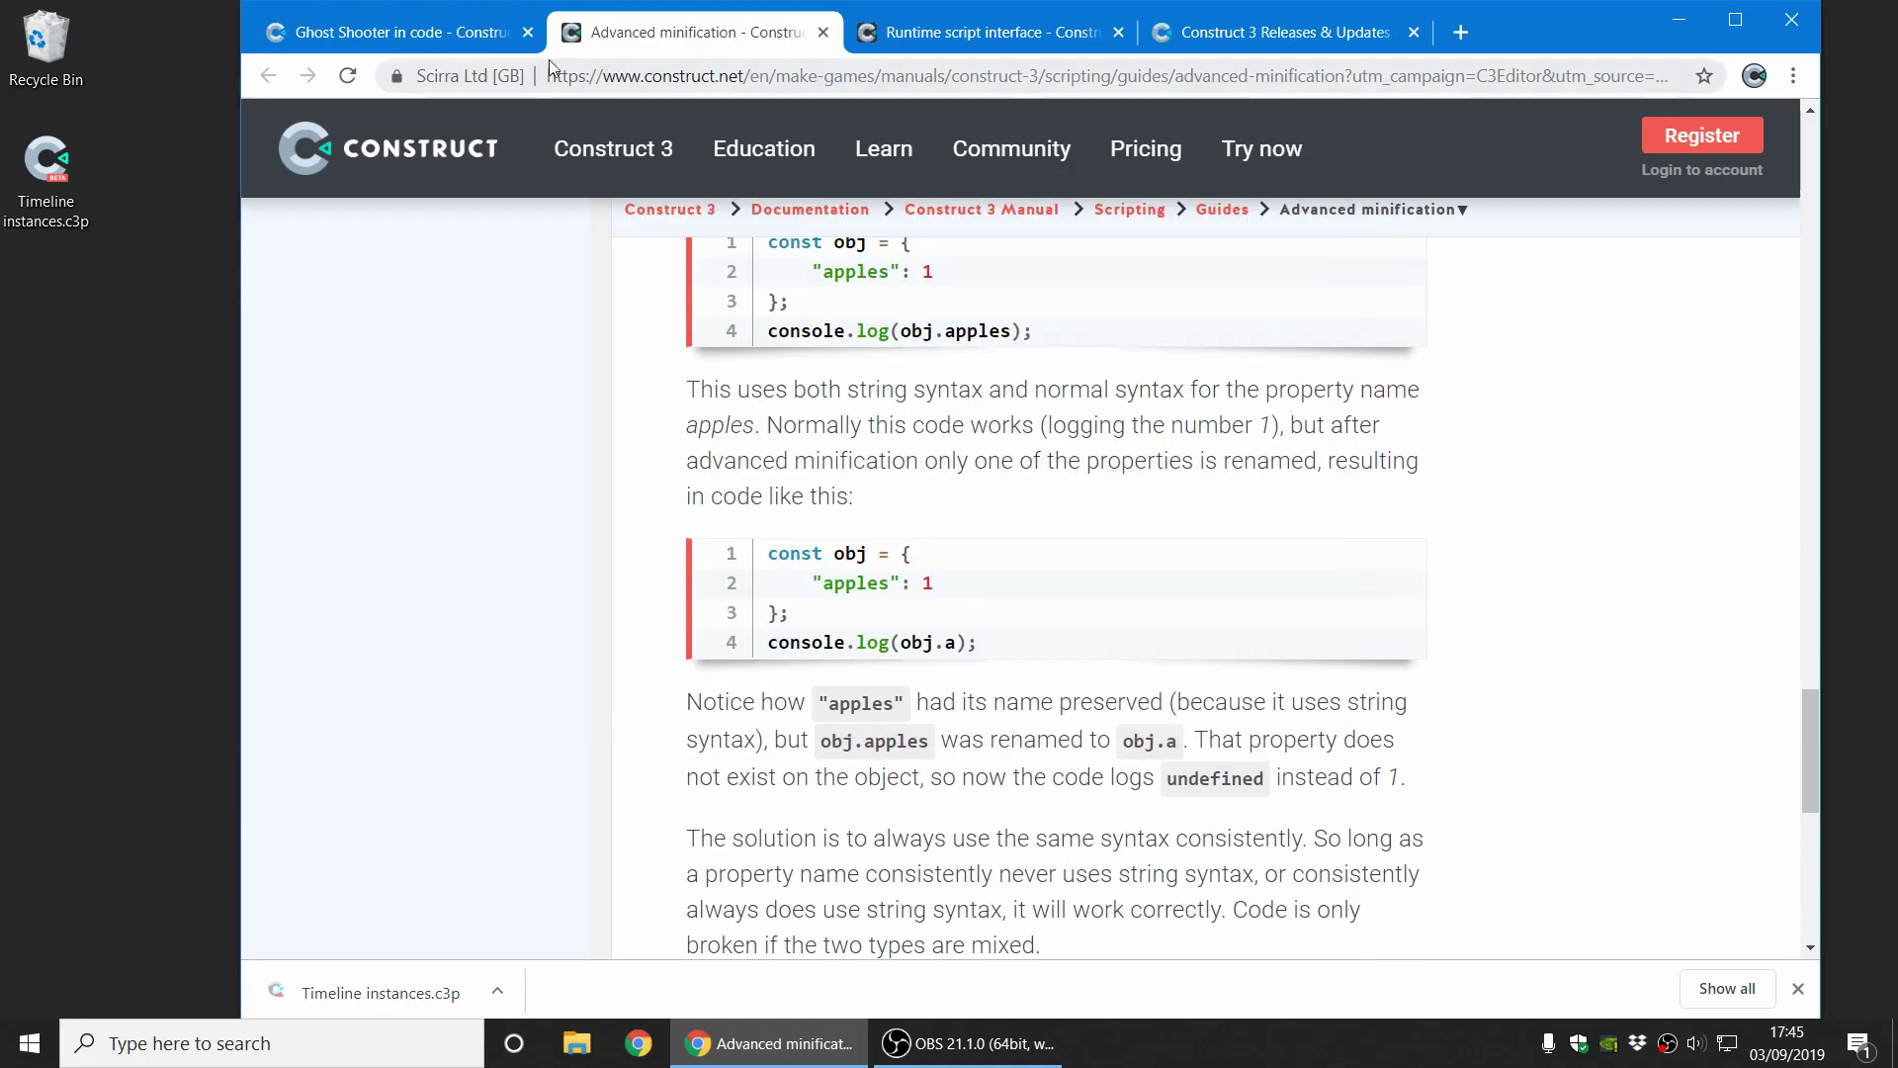
- Return to the project's export options, view the minify modes again, and cancel the export
{"action": "left_click", "coordinate": [425, 33]}
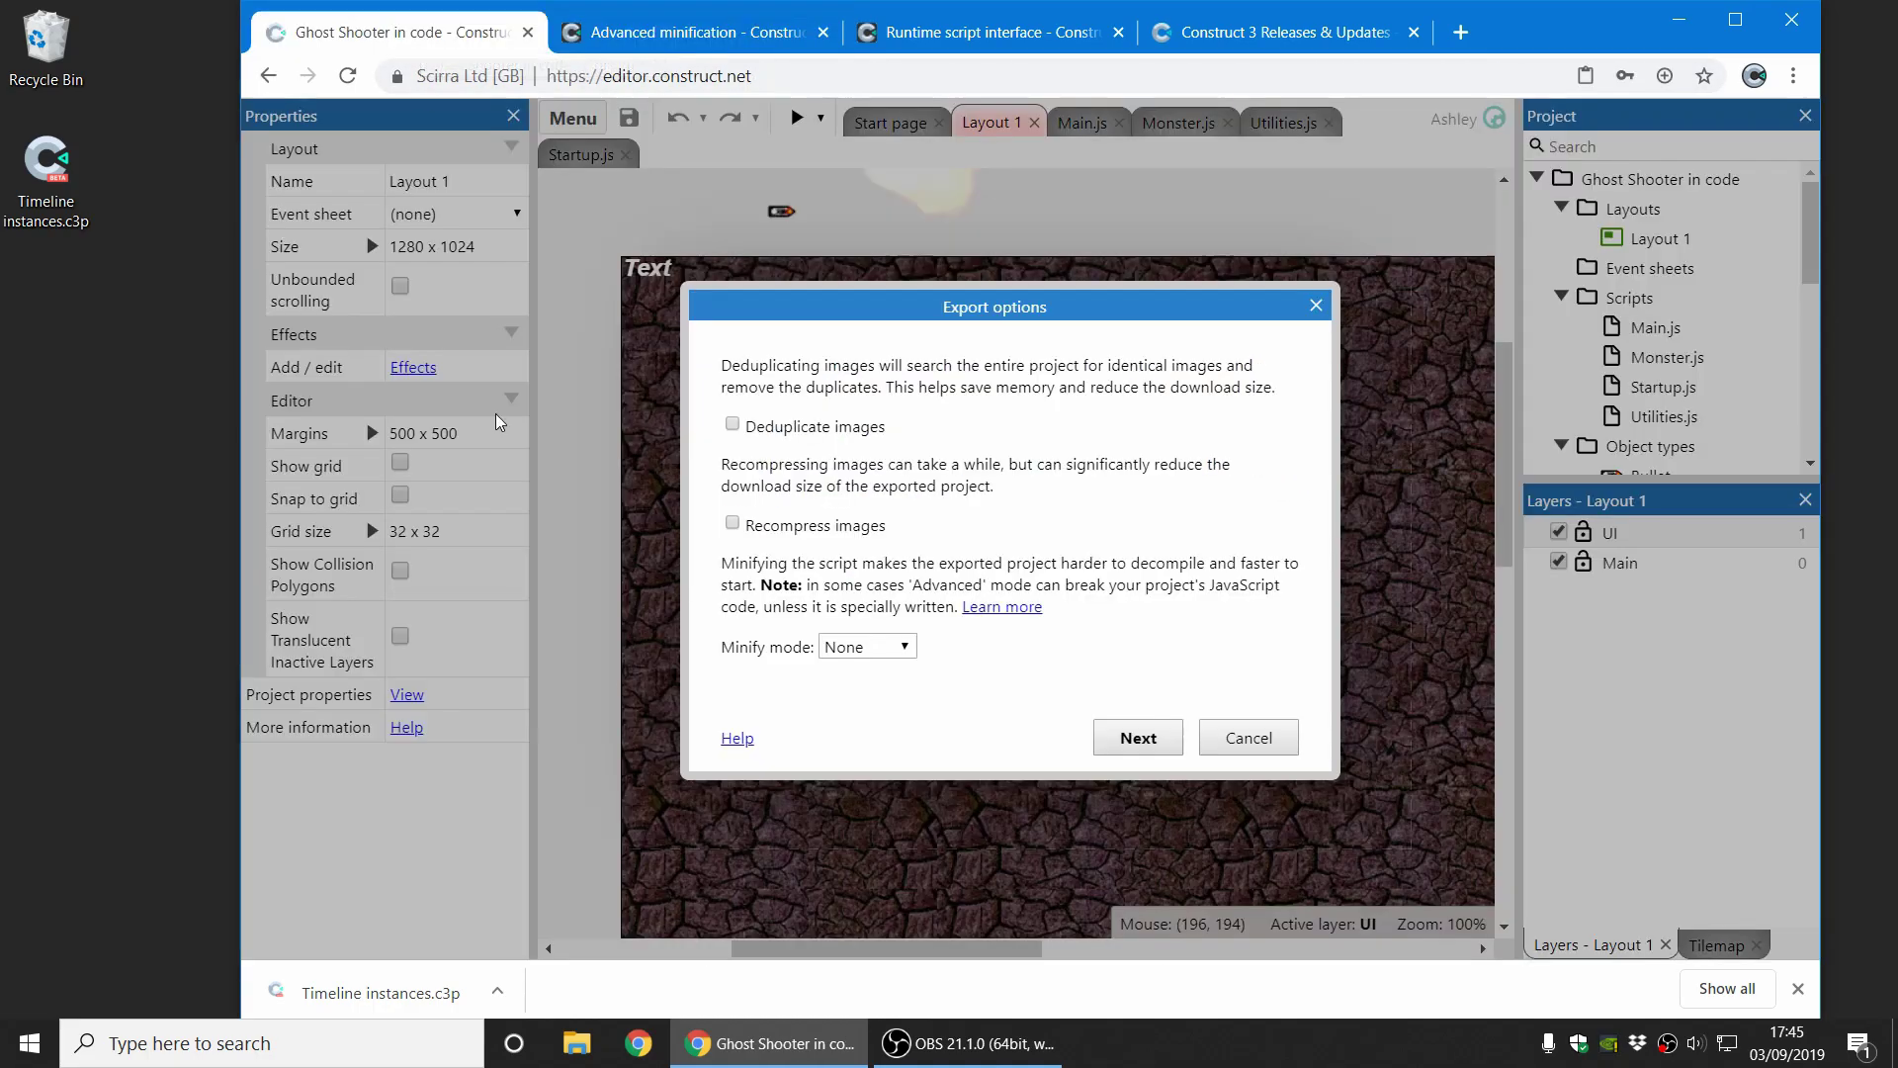
{"action": "left_click", "coordinate": [904, 647]}
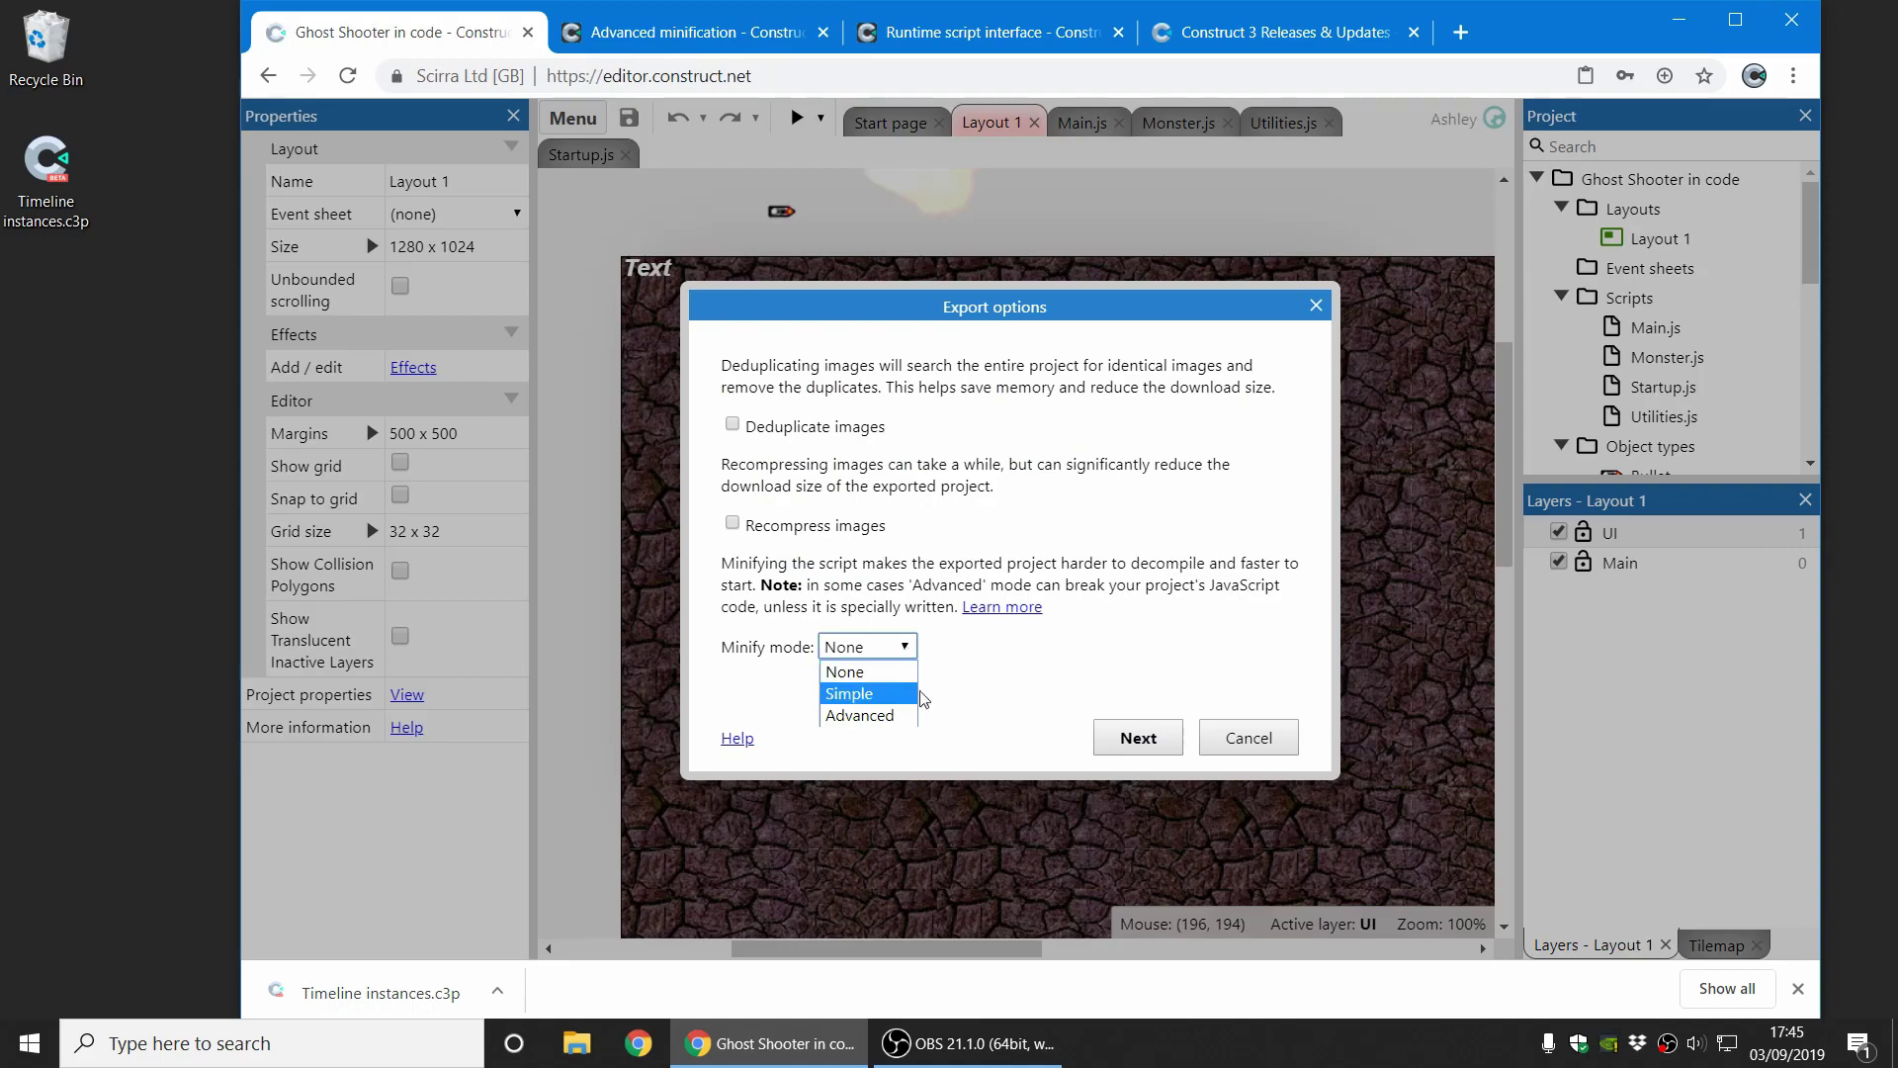
{"action": "left_click", "coordinate": [979, 710]}
{"action": "left_click", "coordinate": [1252, 737]}
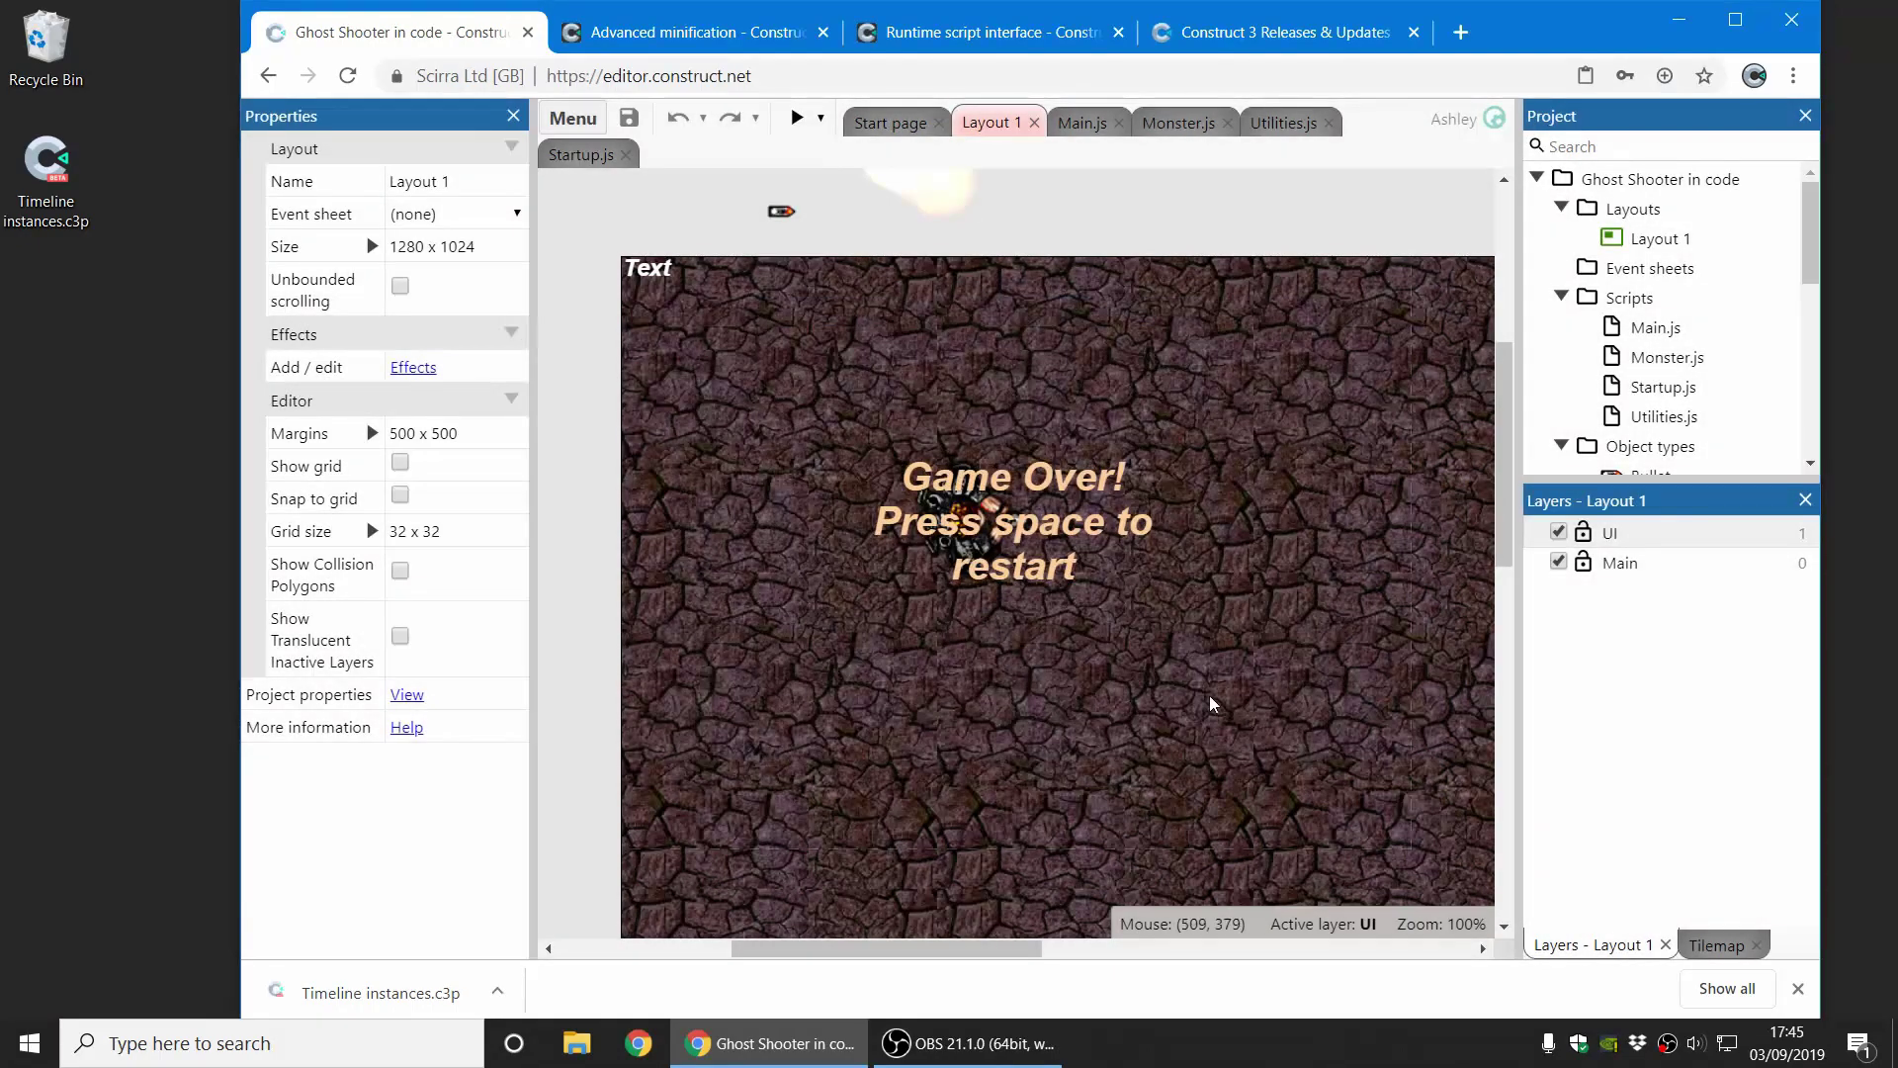
- Look through the manual's IRuntime script interface page, and examine the Array page under the plugin interfaces
{"action": "left_click", "coordinate": [987, 39]}
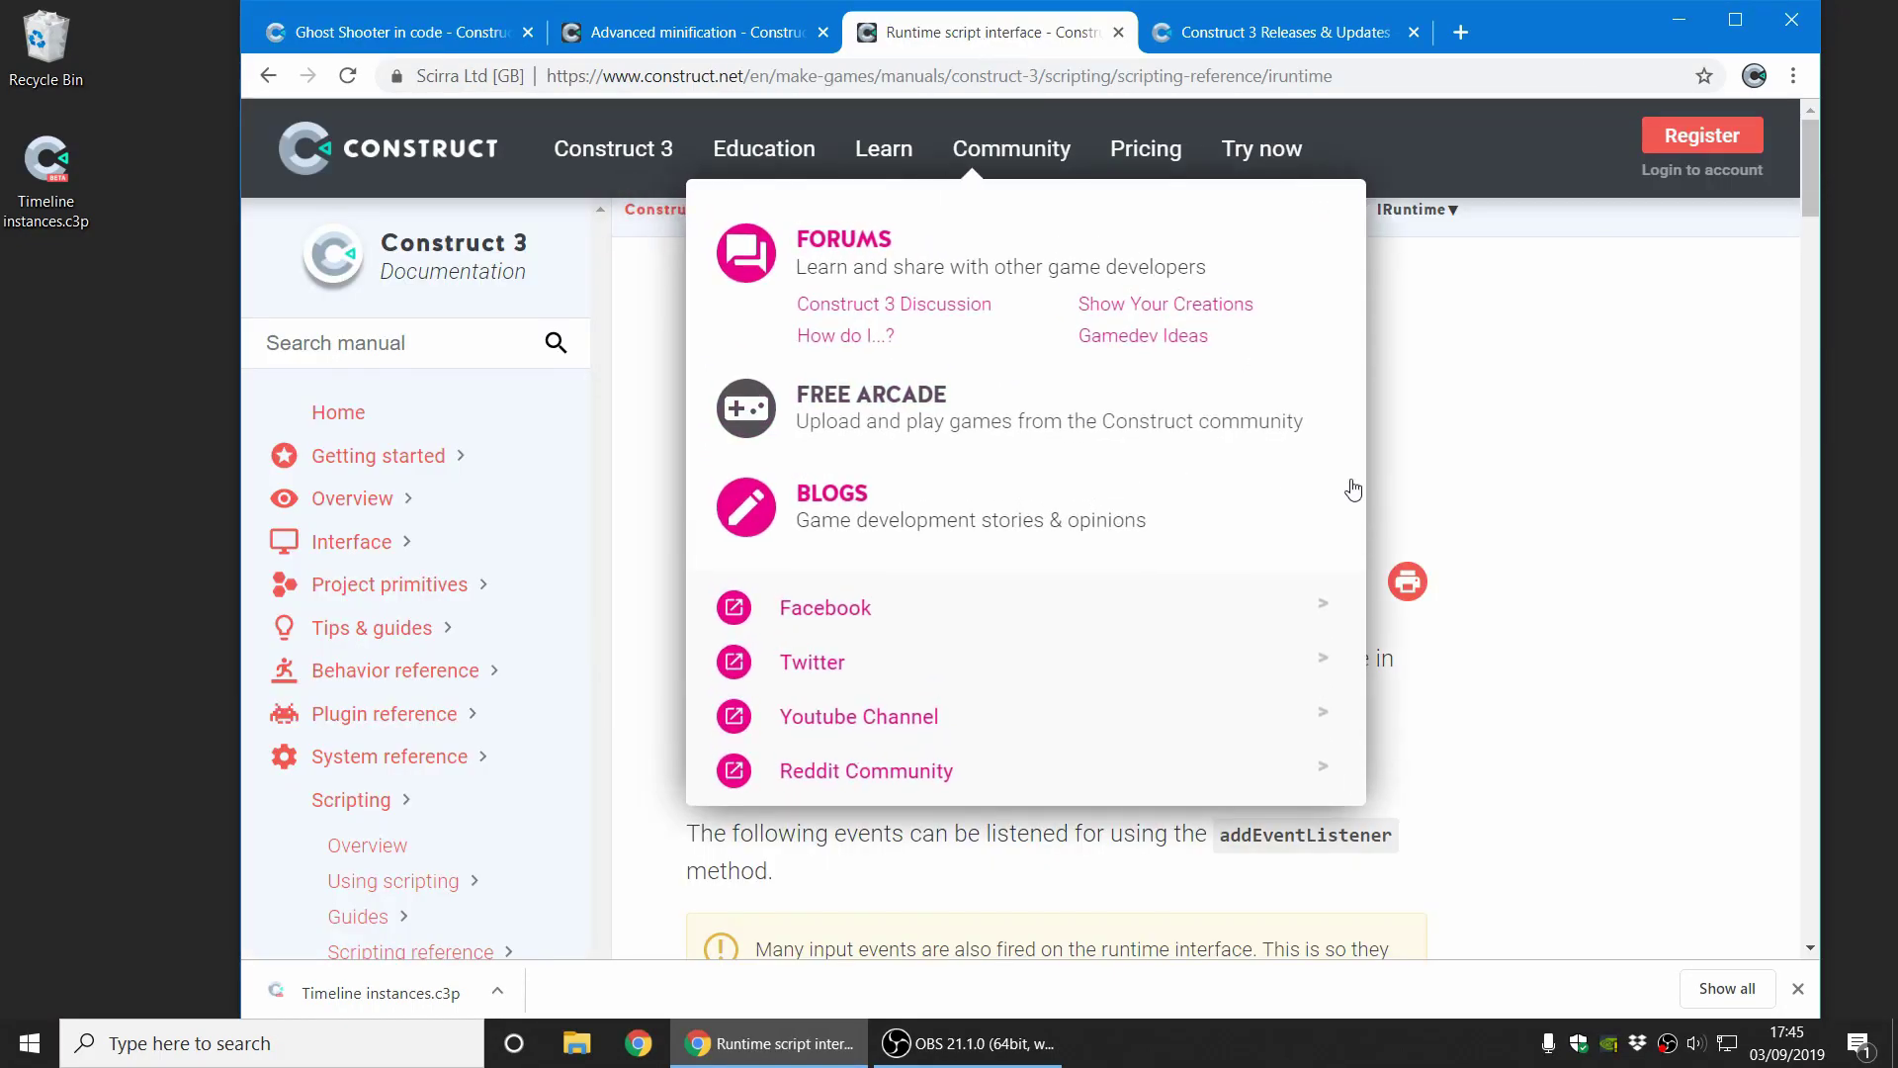
{"action": "scroll", "coordinate": [1597, 653], "scroll_direction": "down", "scroll_amount": 3}
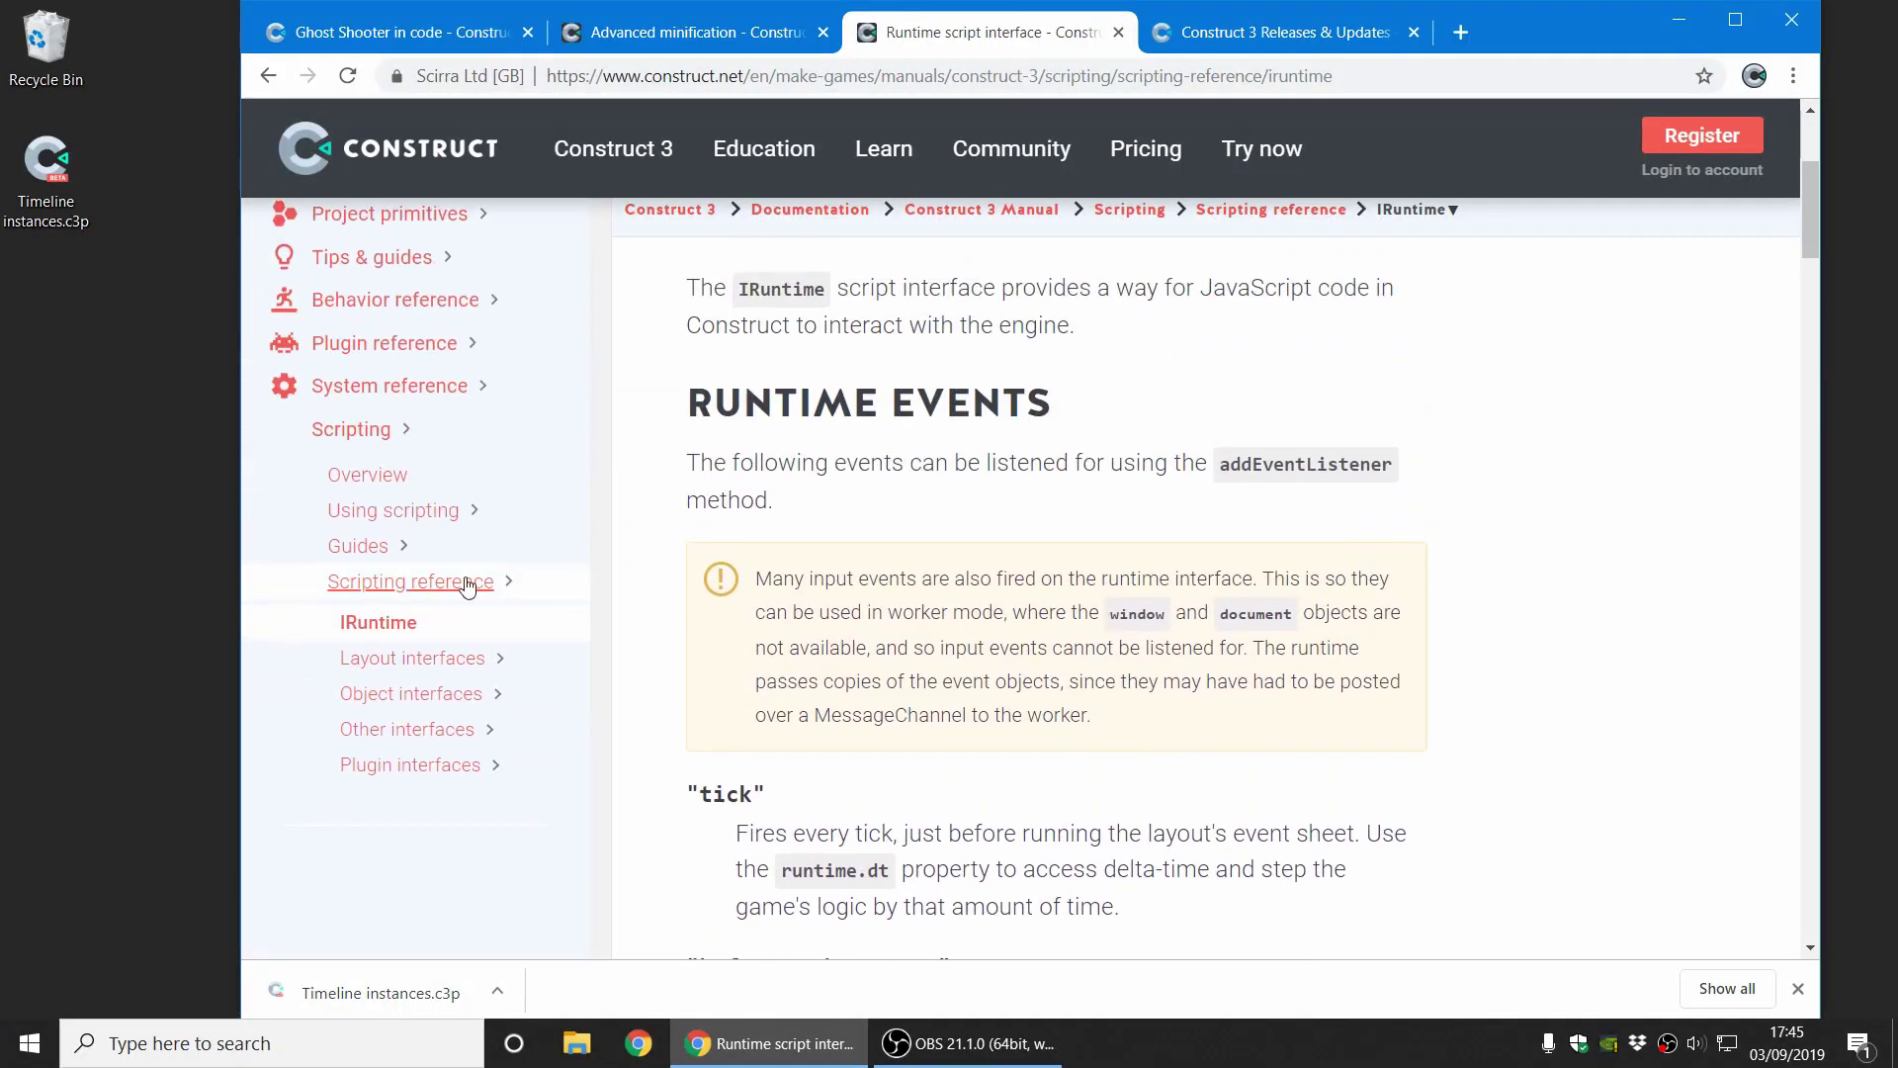
{"action": "scroll", "coordinate": [1542, 707], "scroll_direction": "down", "scroll_amount": 2}
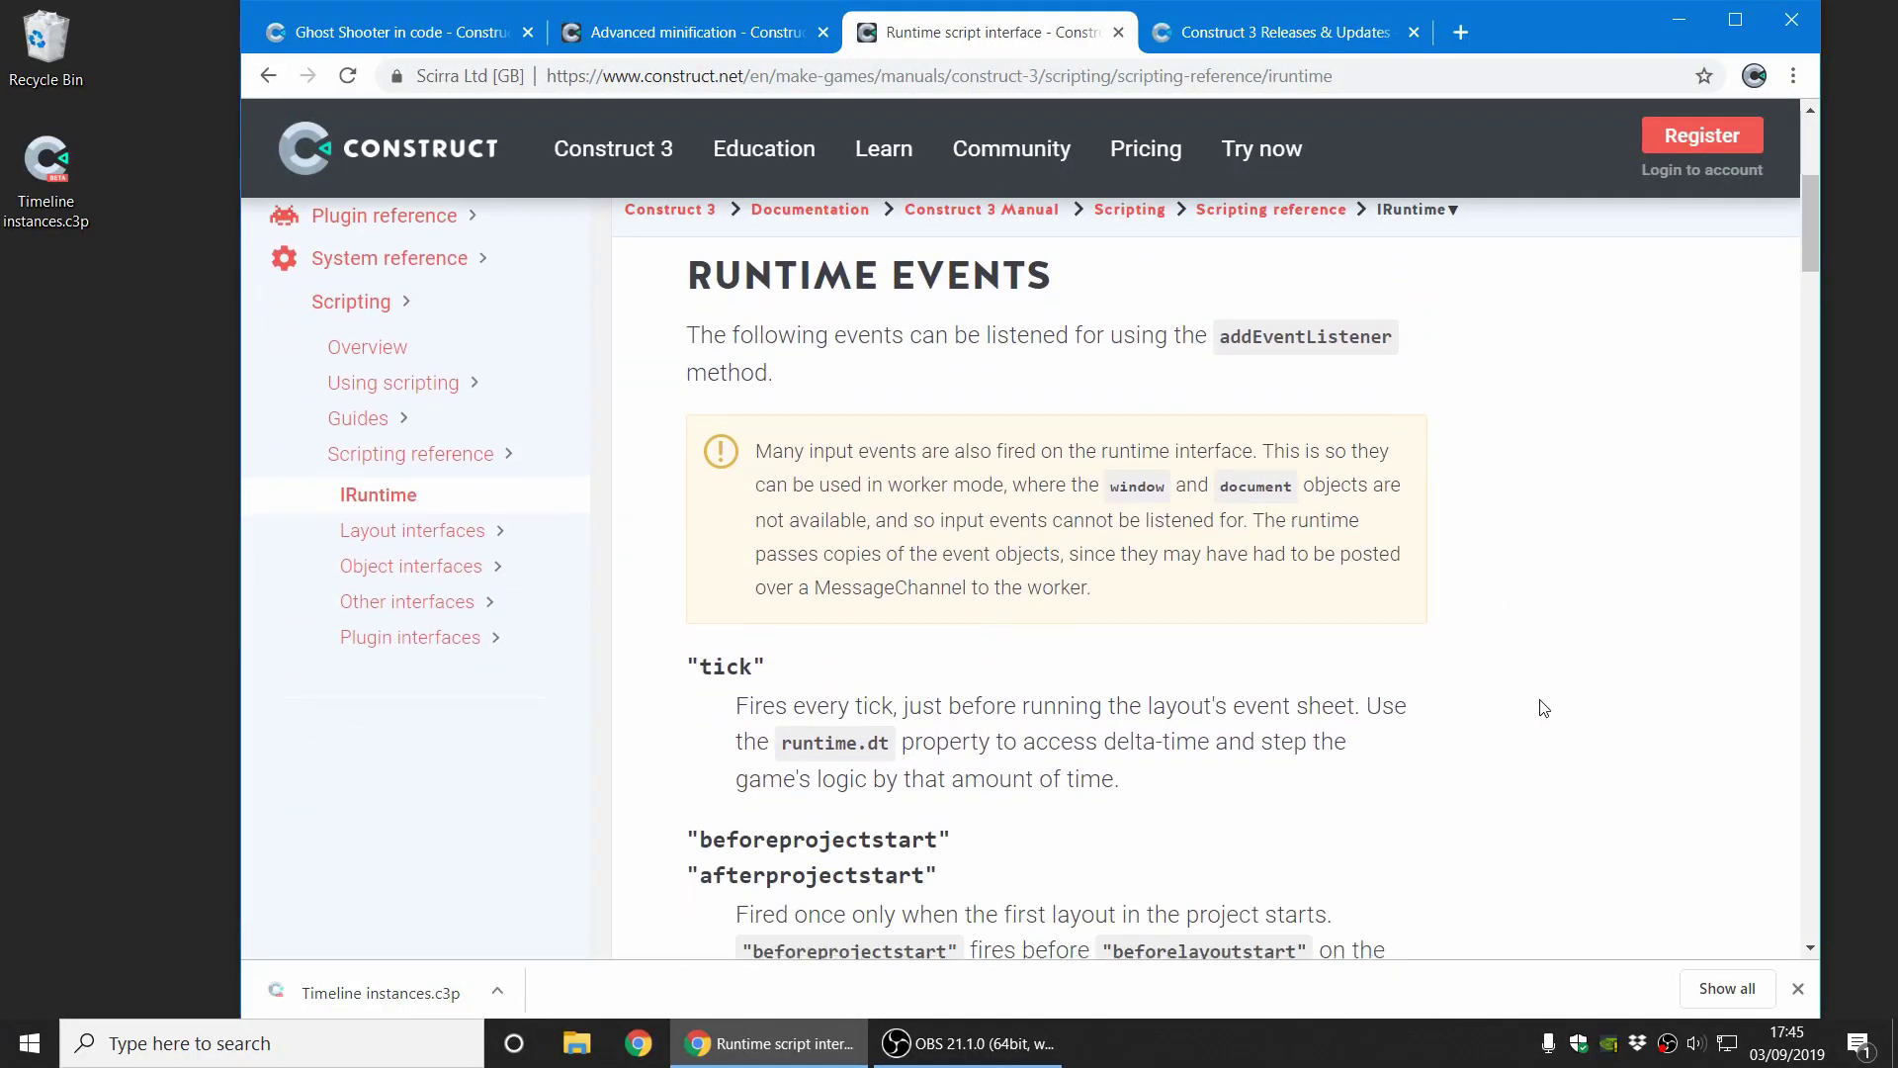
{"action": "left_click", "coordinate": [422, 520]}
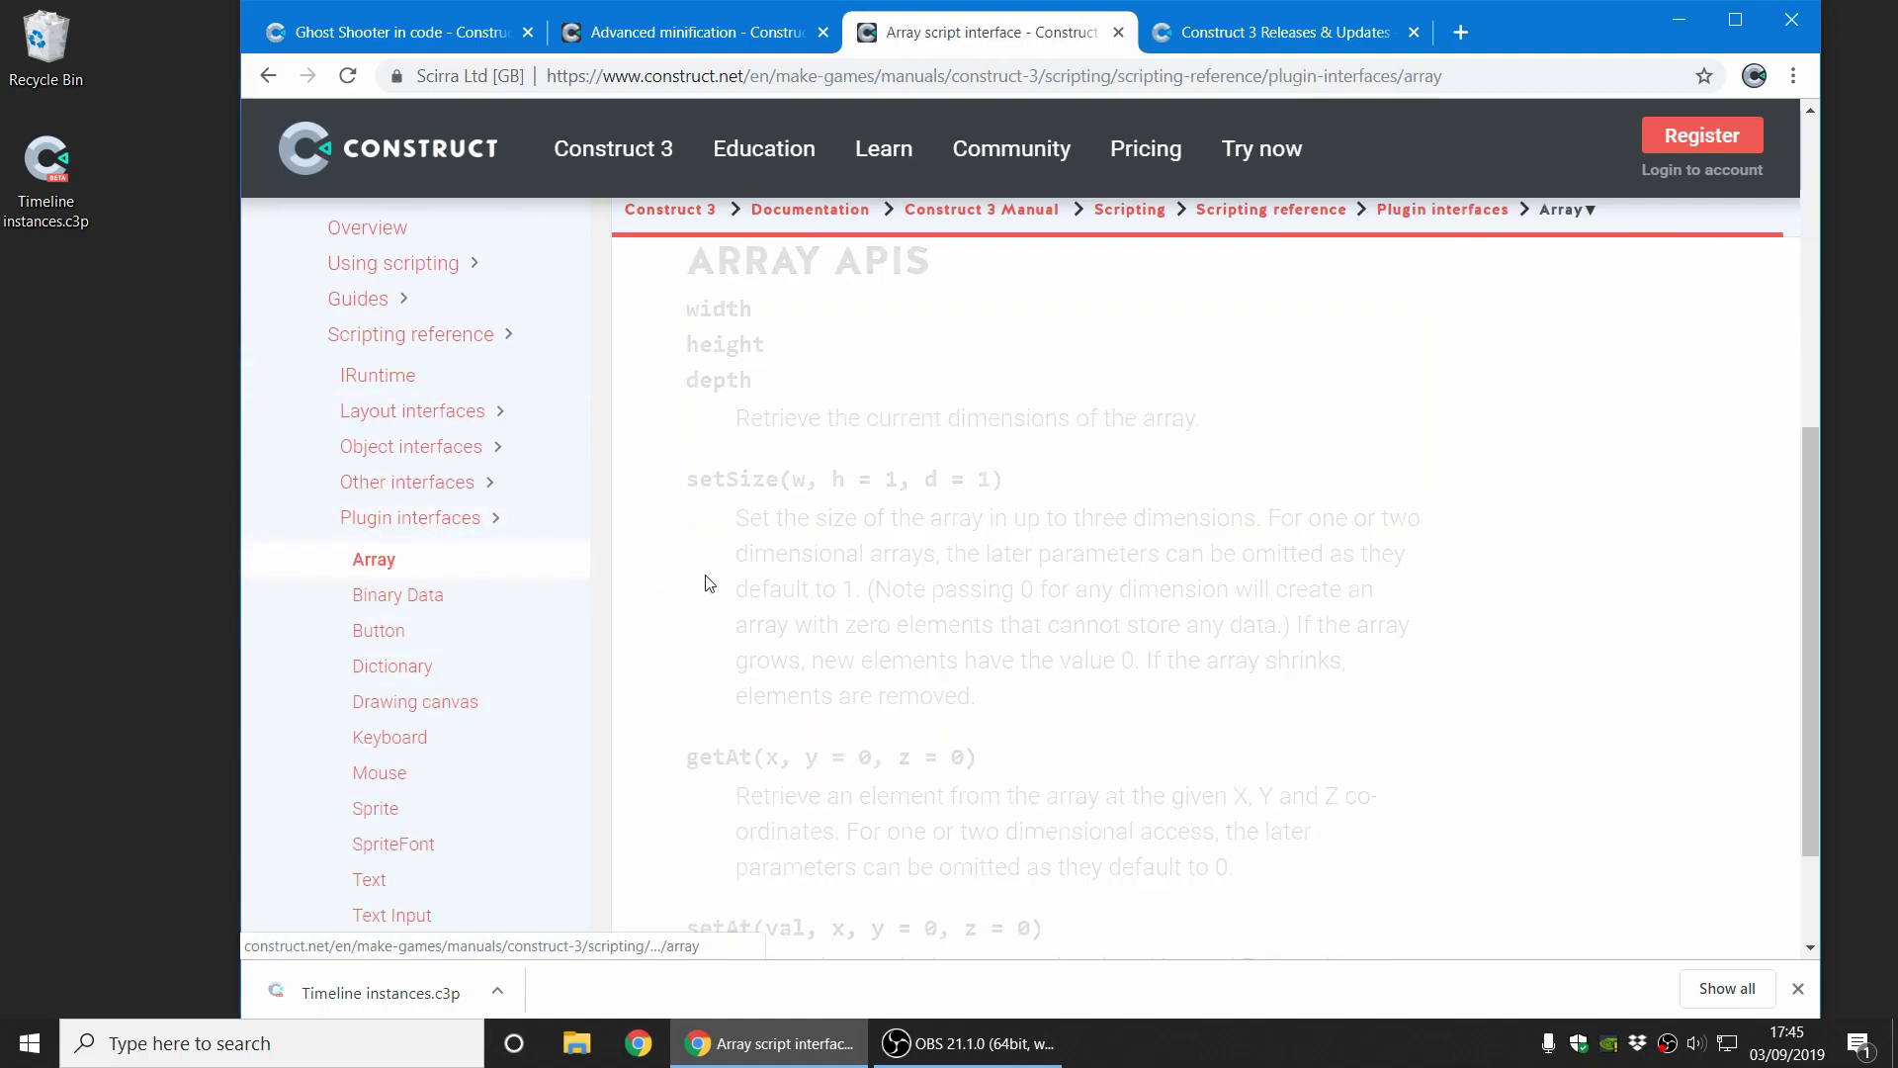
{"action": "scroll", "coordinate": [518, 701], "scroll_direction": "down", "scroll_amount": 3}
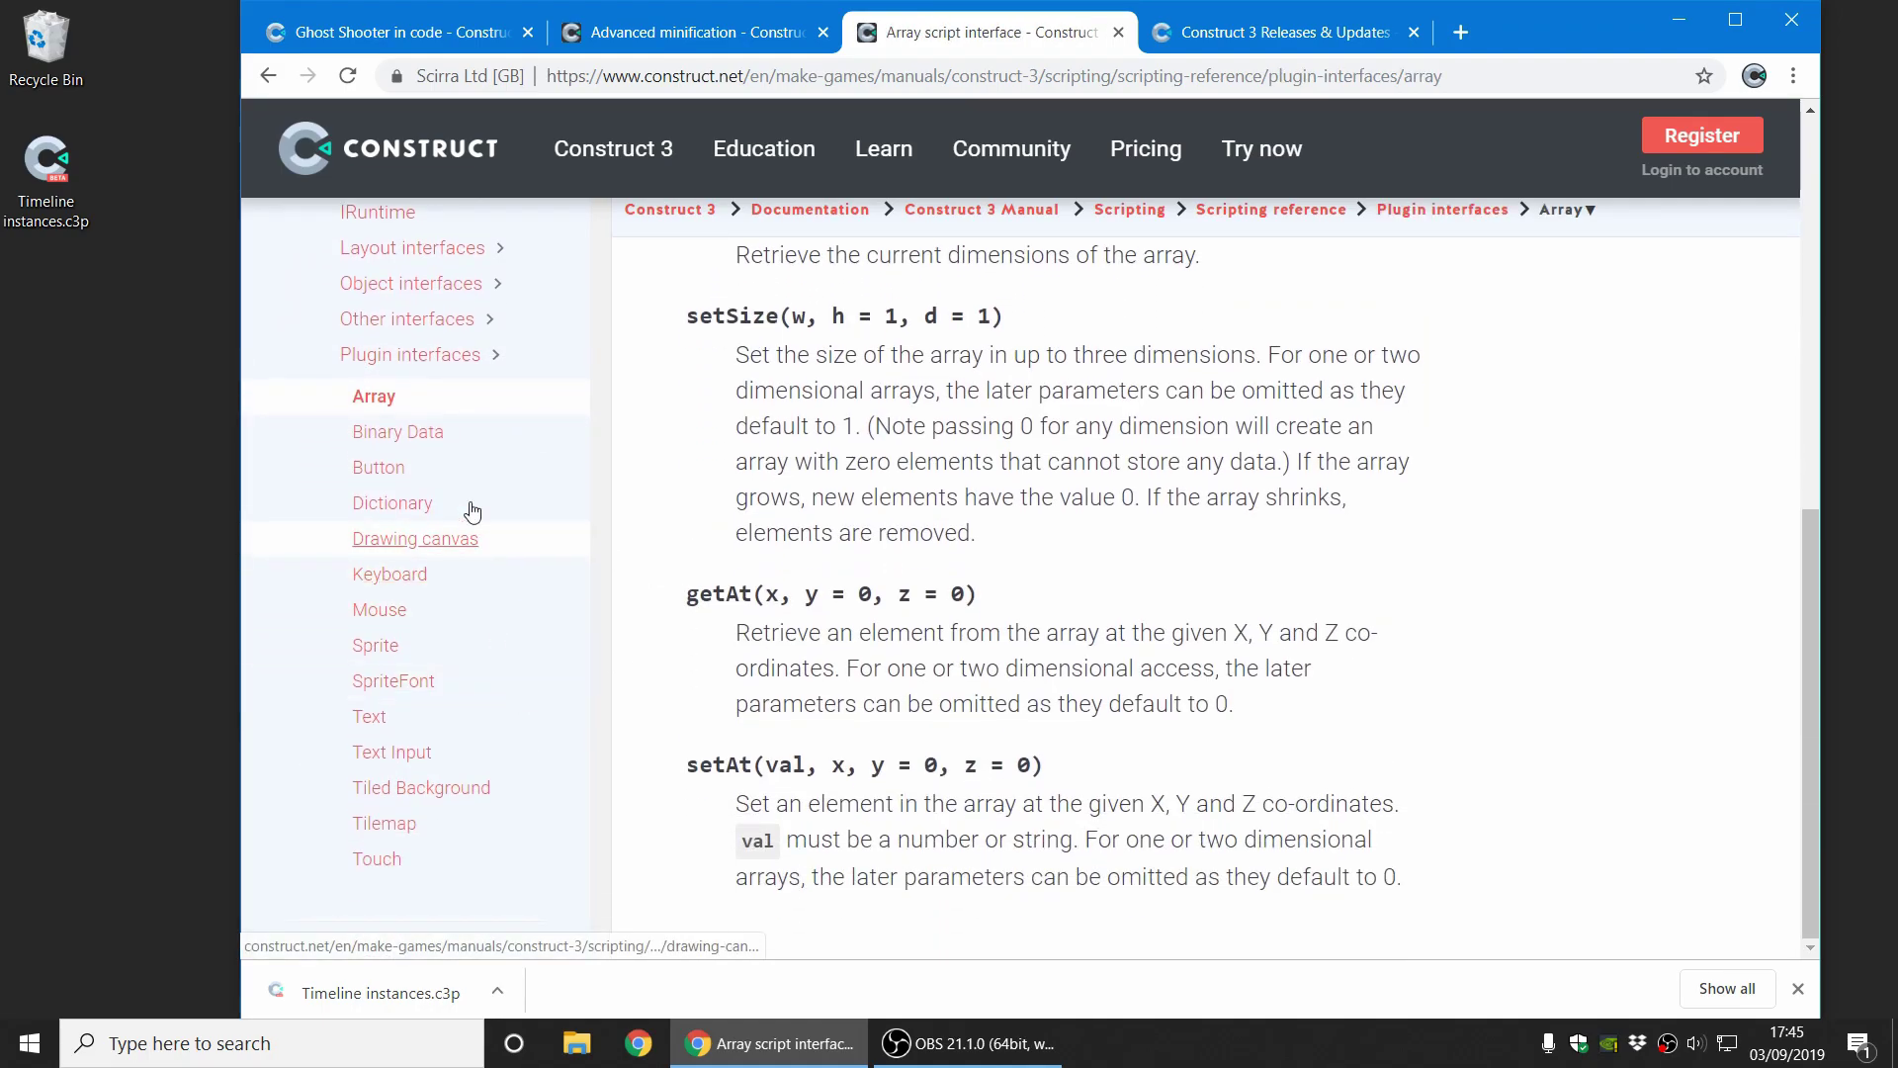
- Open the SpriteFont script interface page and look through its APIs
{"action": "left_click", "coordinate": [391, 680]}
{"action": "scroll", "coordinate": [1093, 686], "scroll_direction": "down", "scroll_amount": 5}
{"action": "scroll", "coordinate": [1088, 695], "scroll_direction": "up", "scroll_amount": 5}
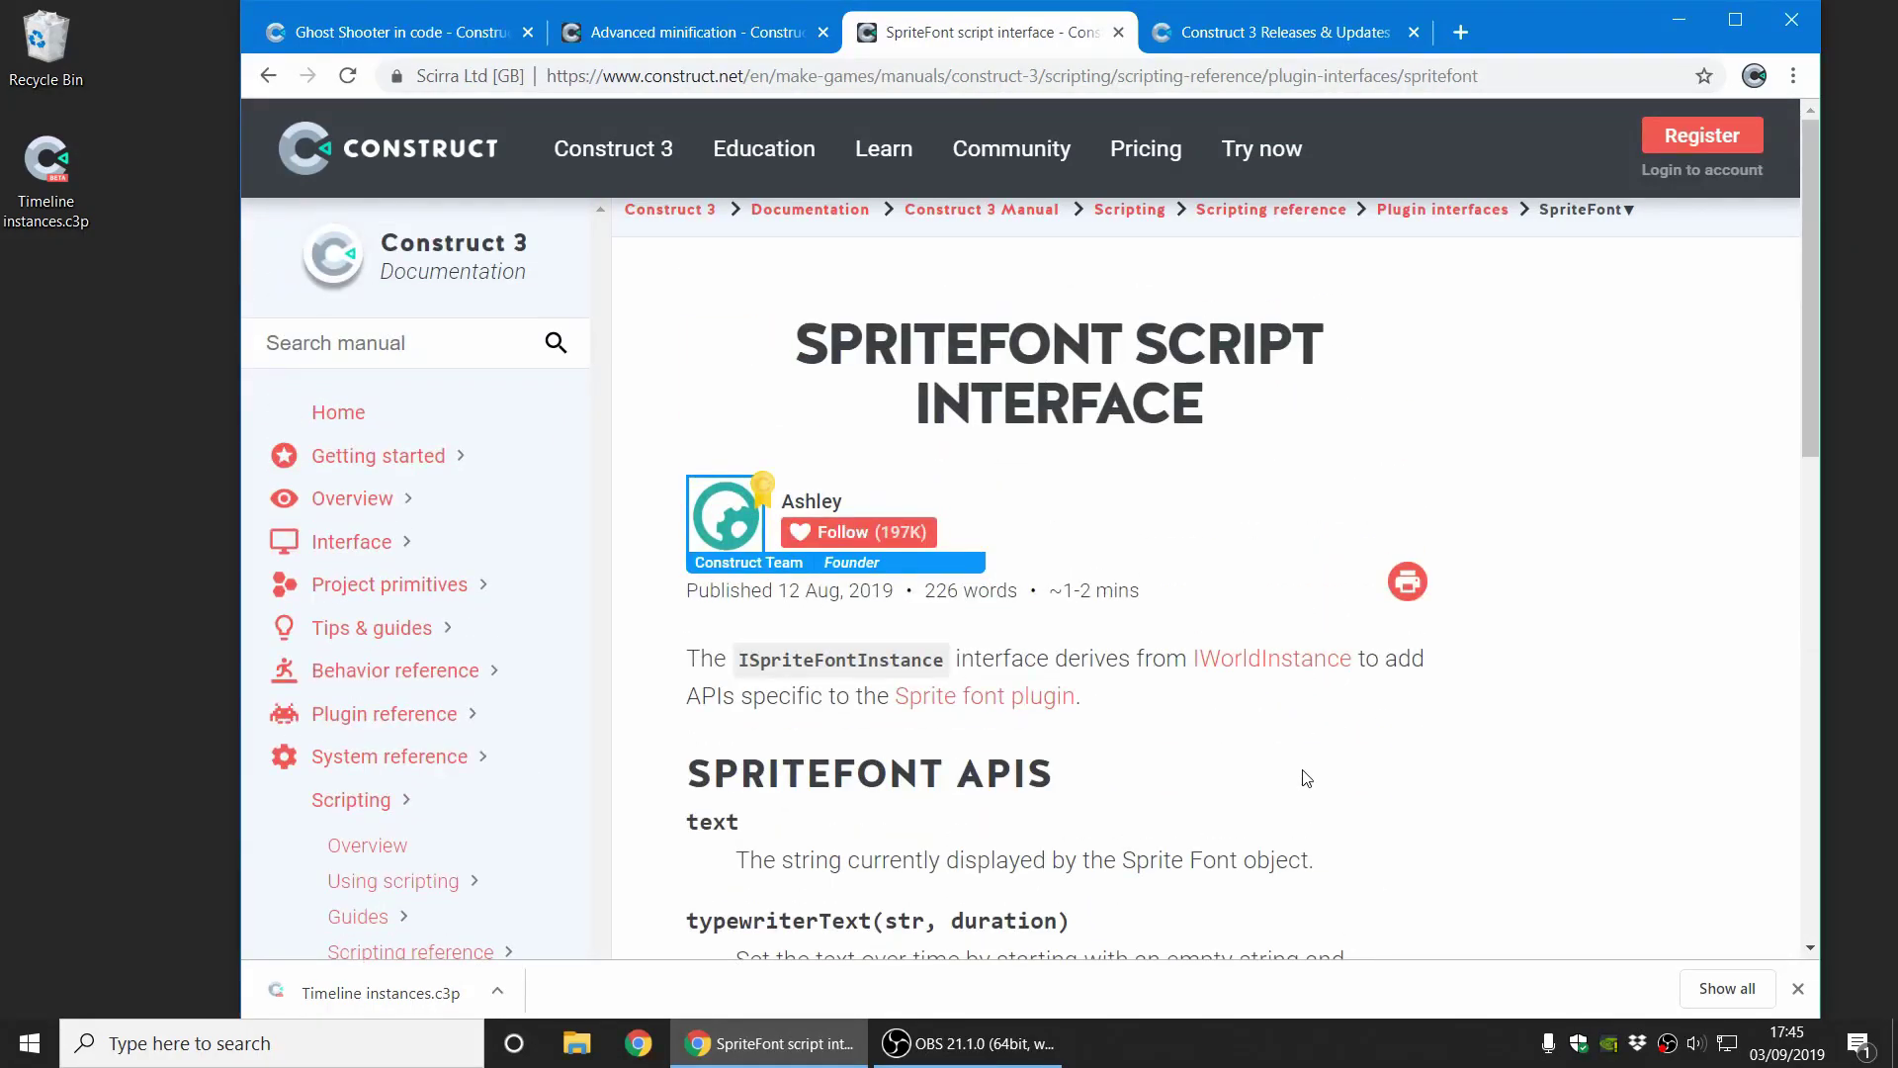
- Close the manual and releases pages, and close the Ghost Shooter in code project
{"action": "middle_click", "coordinate": [957, 40]}
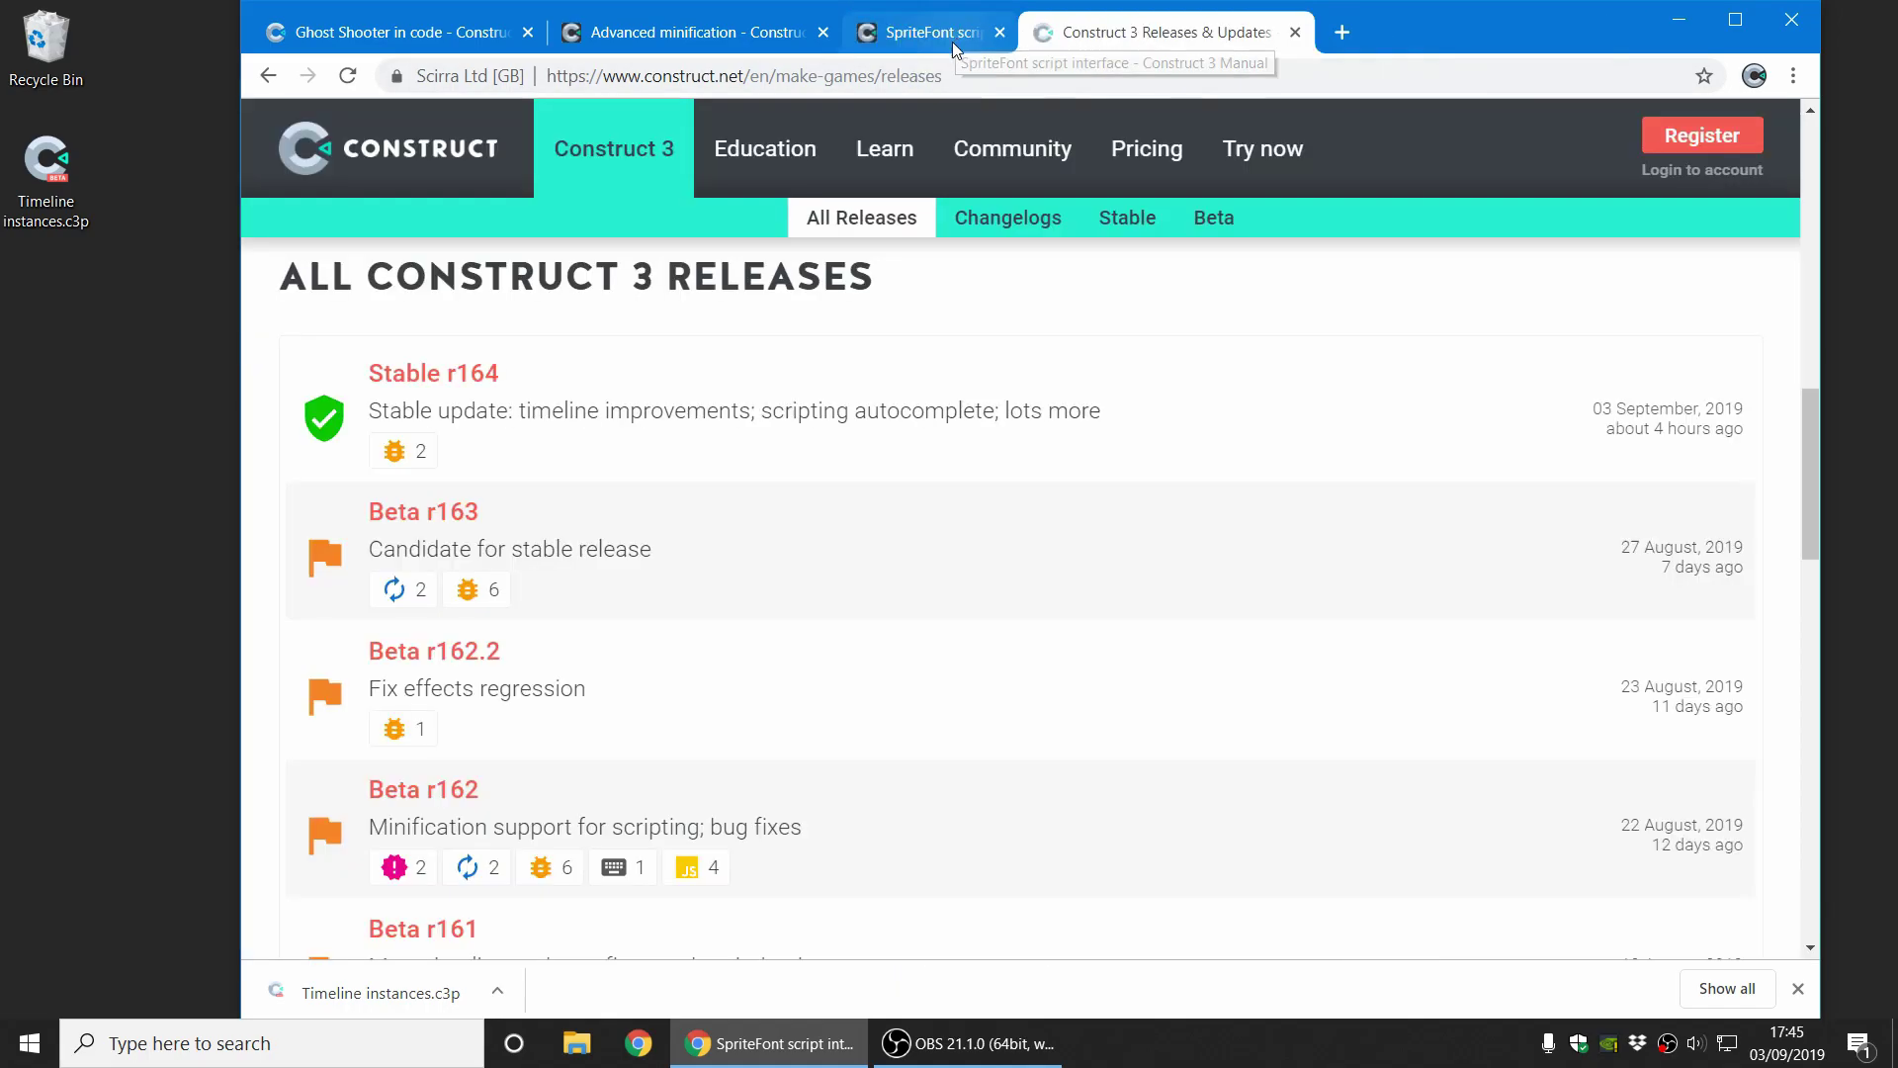
{"action": "middle_click", "coordinate": [952, 41]}
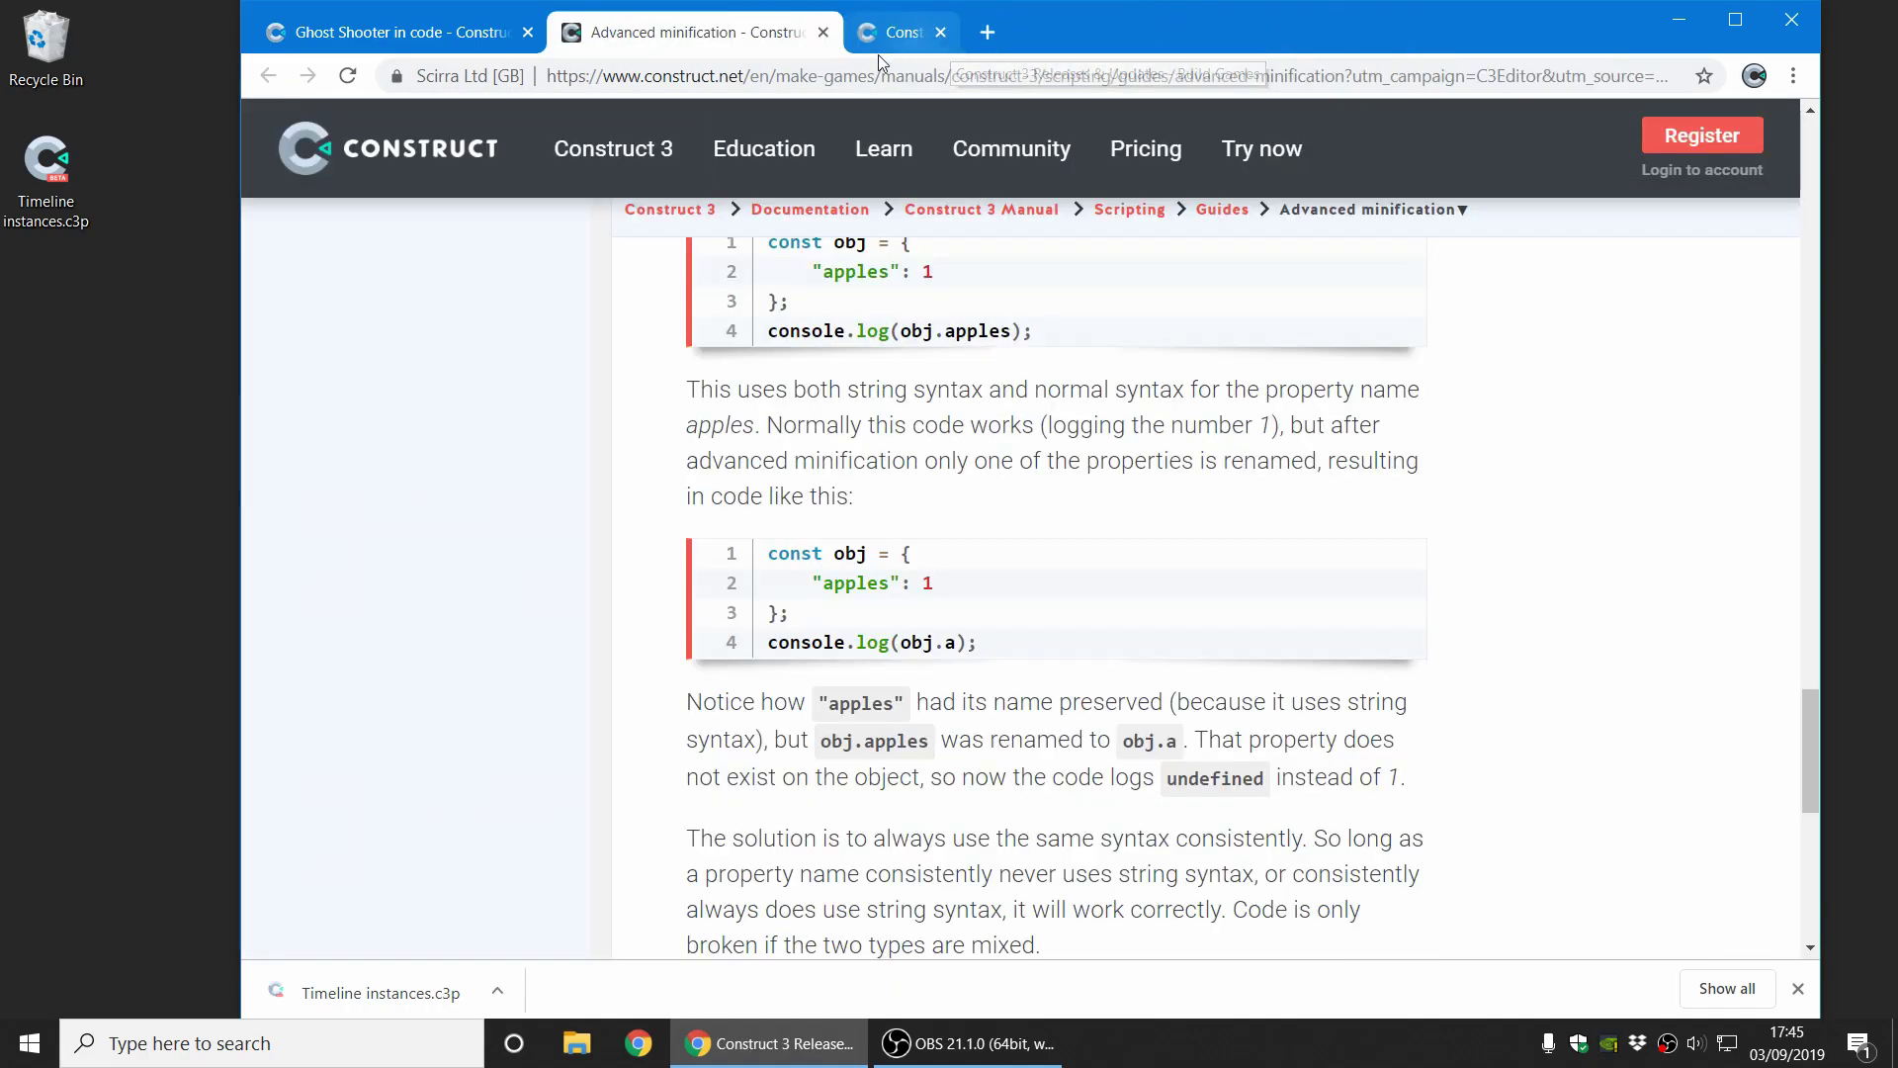
{"action": "middle_click", "coordinate": [765, 42]}
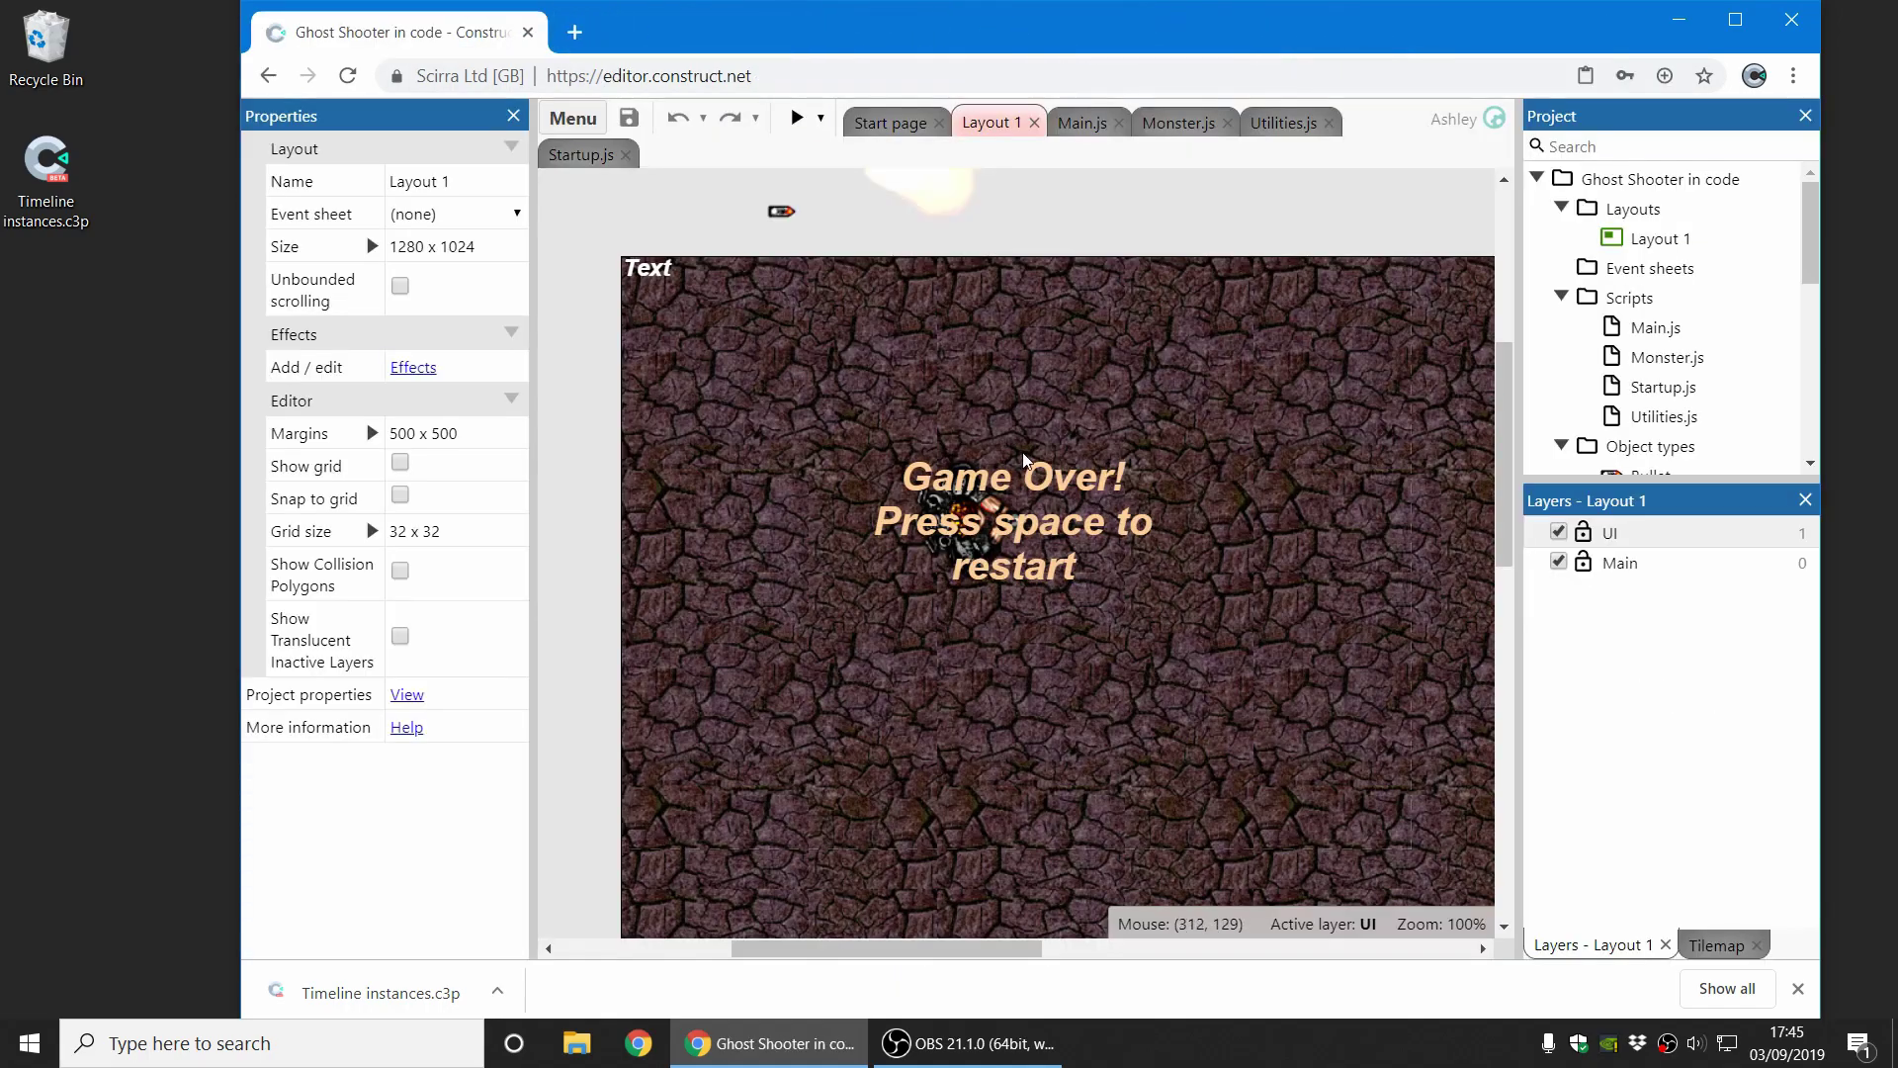
{"action": "right_click", "coordinate": [1643, 180]}
{"action": "left_click", "coordinate": [1570, 439]}
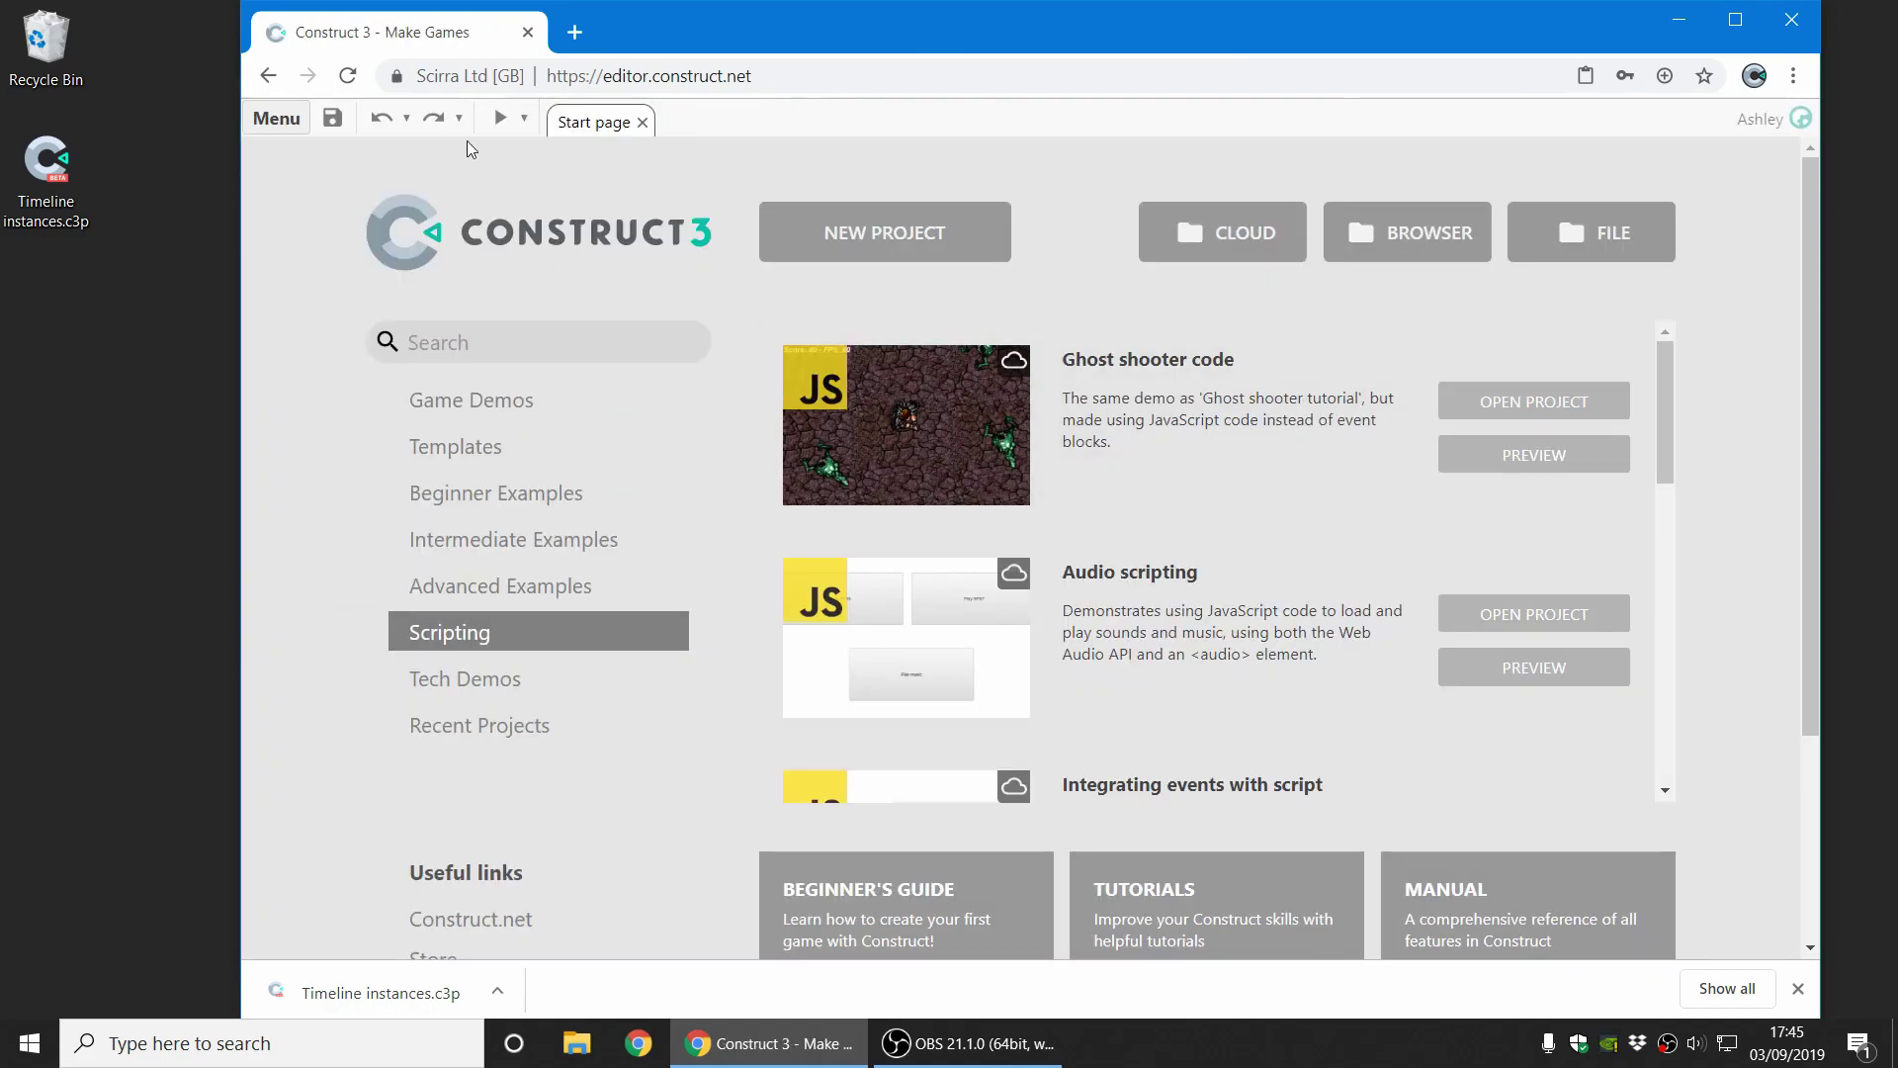